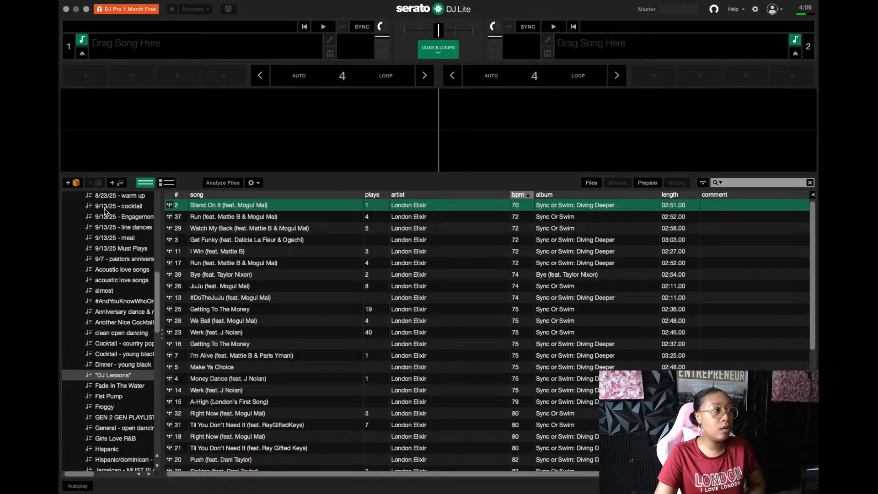
# Load "Stand On It (feat. Mogul Mal)" onto deck 1 and "Get Funky (feat. Dalicia La Fleur & Ogechi)" onto deck 2
pyautogui.moveTo(265, 209); pyautogui.dragTo(210, 110)
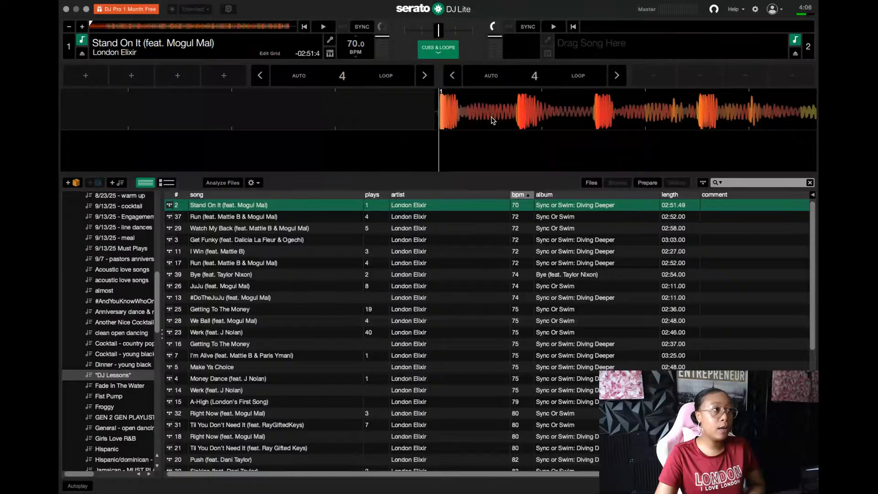
pyautogui.click(243, 240)
pyautogui.moveTo(234, 247); pyautogui.dragTo(462, 155)
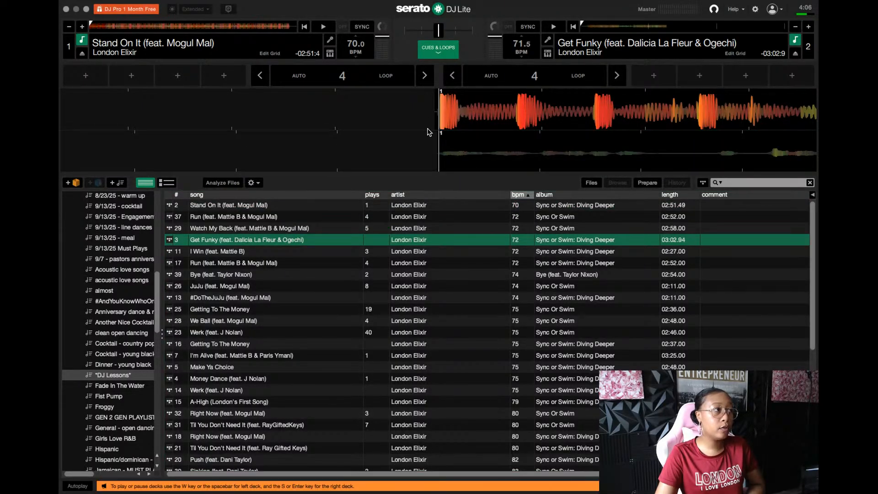
# Play and pause "Stand On It" on deck 1, and do the same with "Get Funky" on deck 2
pyautogui.click(324, 27)
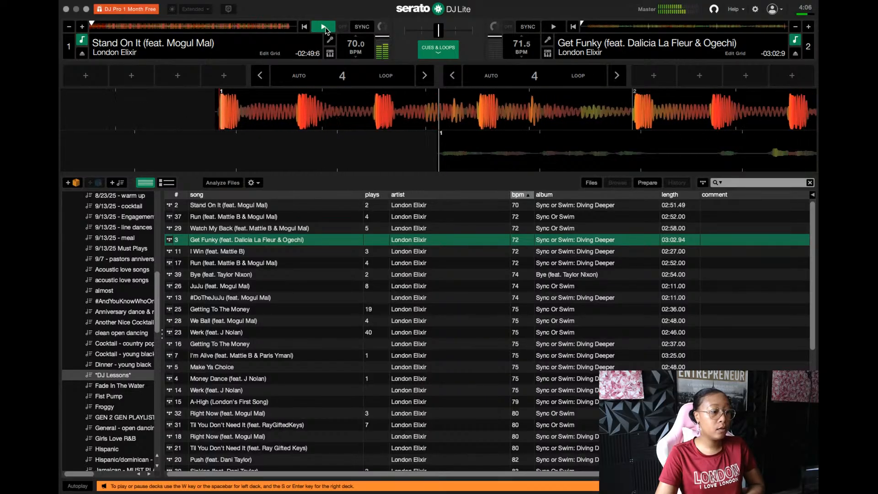
pyautogui.click(324, 28)
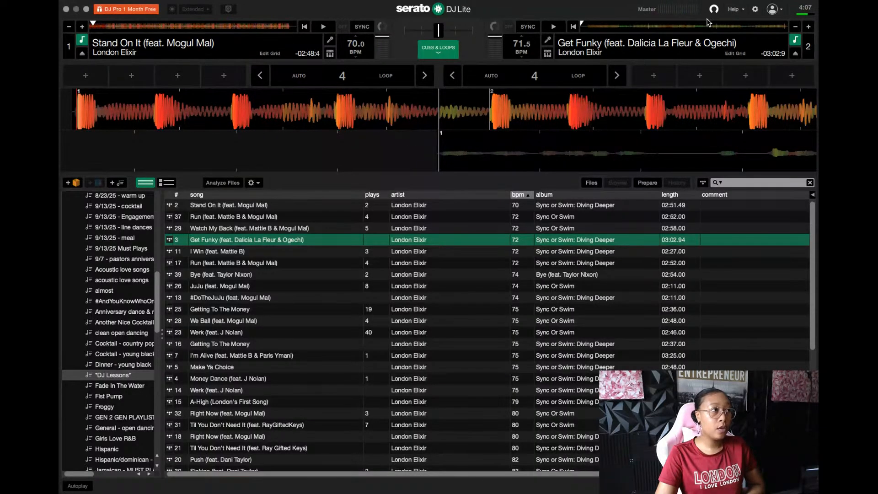
pyautogui.click(554, 28)
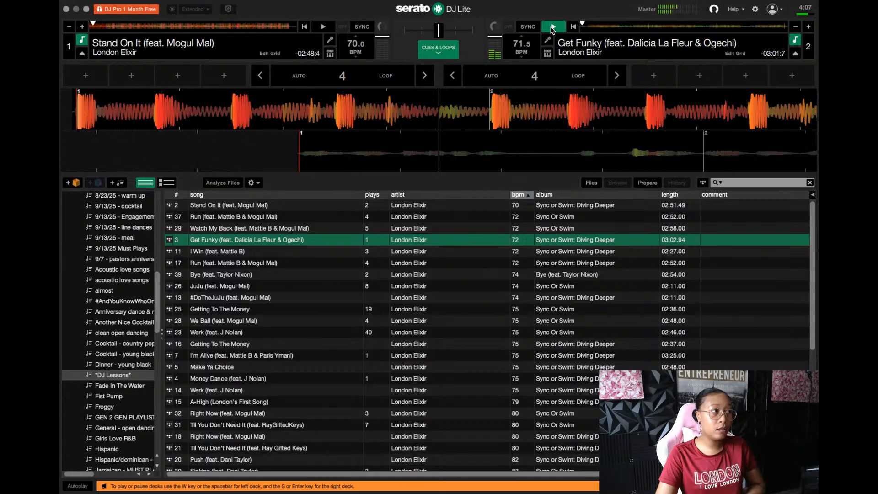
pyautogui.click(552, 28)
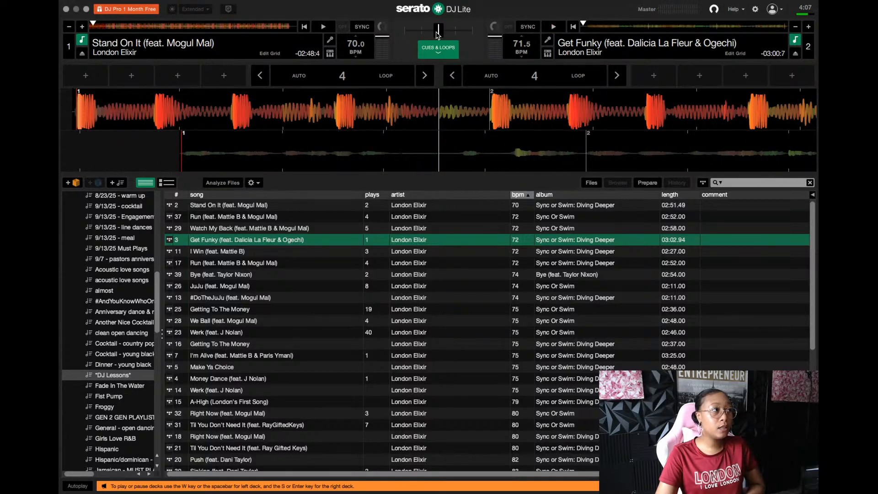
# Start both decks and move the crossfader from fully deck 1 to fully deck 2
pyautogui.moveTo(439, 32); pyautogui.dragTo(295, 35)
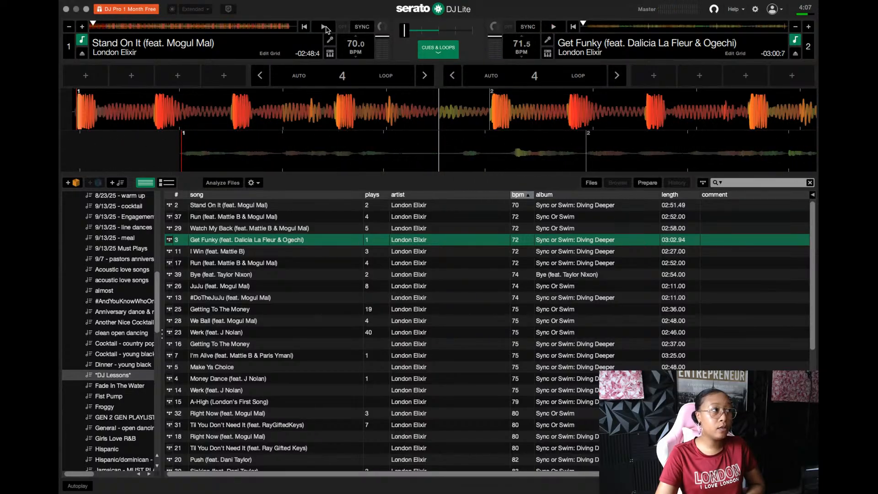
pyautogui.click(322, 27)
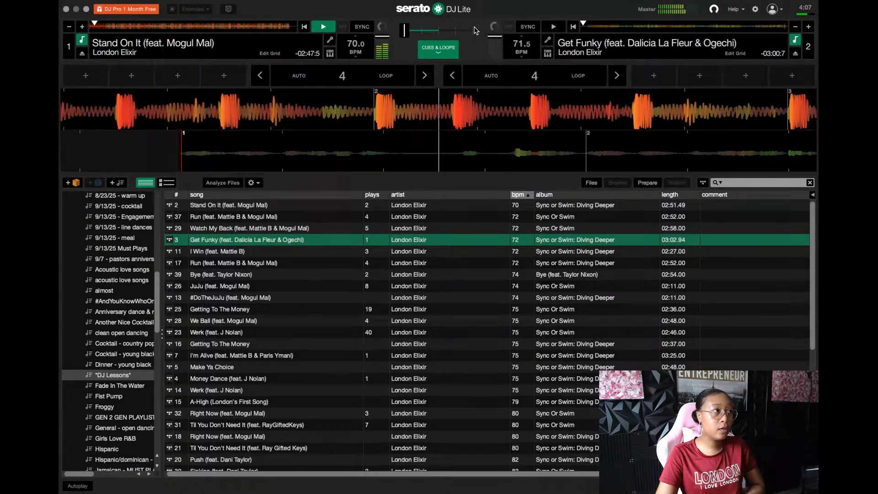
pyautogui.click(553, 27)
pyautogui.moveTo(404, 30); pyautogui.dragTo(474, 31)
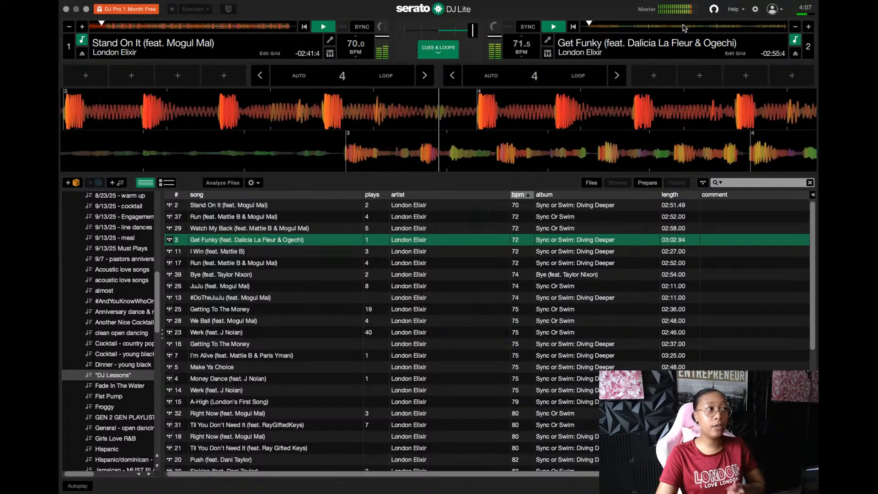
# With deck 2 paused and the crossfader fully on deck 1, raise the tempo of "Stand On It" to 101.9 BPM
pyautogui.click(553, 27)
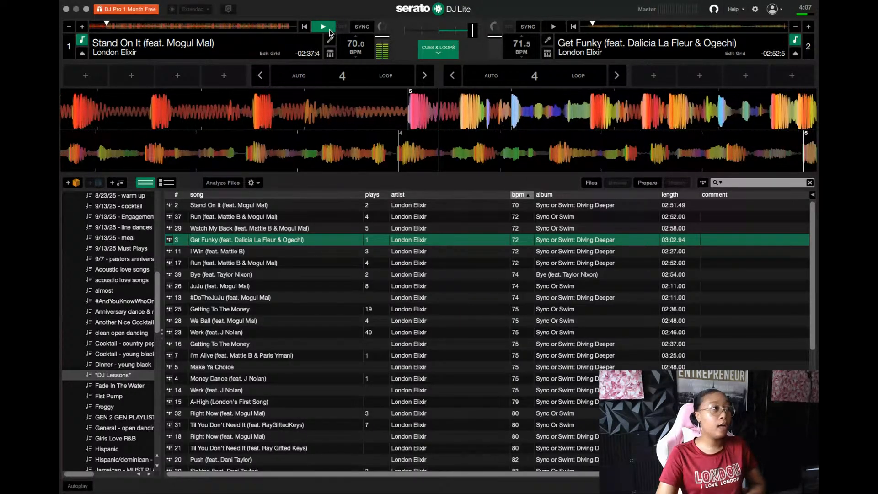
pyautogui.moveTo(474, 32); pyautogui.dragTo(404, 33)
pyautogui.click(355, 45)
pyautogui.moveTo(354, 45)
pyautogui.mouseDown()
pyautogui.moveTo(354, 18)
pyautogui.moveTo(354, 68)
pyautogui.moveTo(354, 43)
pyautogui.mouseUp()
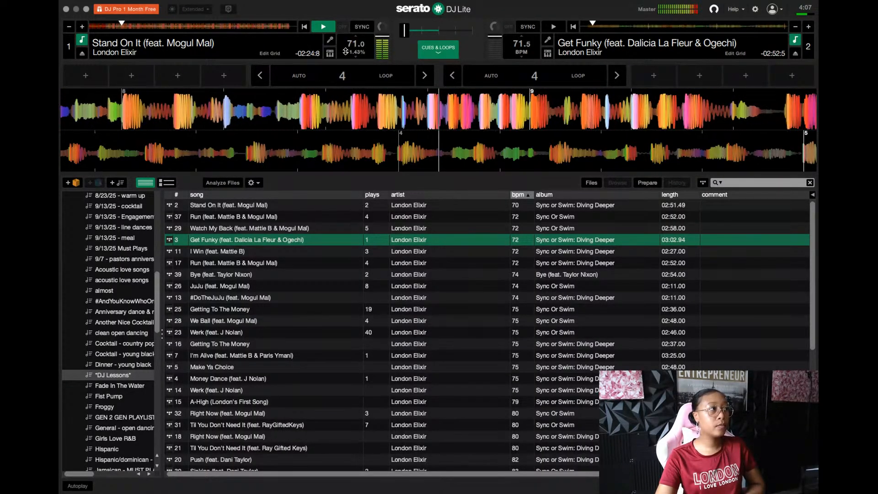
pyautogui.moveTo(373, 47); pyautogui.dragTo(373, 12)
# Turn off keylock on deck 1 and eject "Stand On It" from it
pyautogui.click(83, 43)
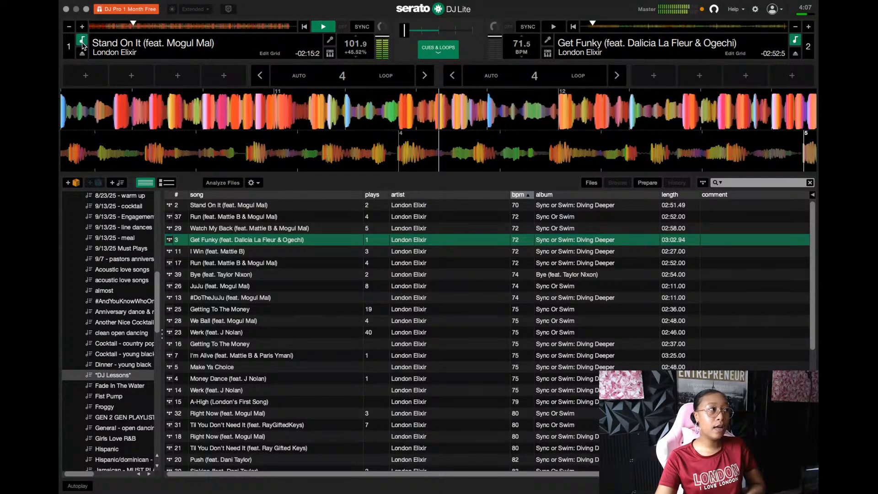
pyautogui.click(82, 42)
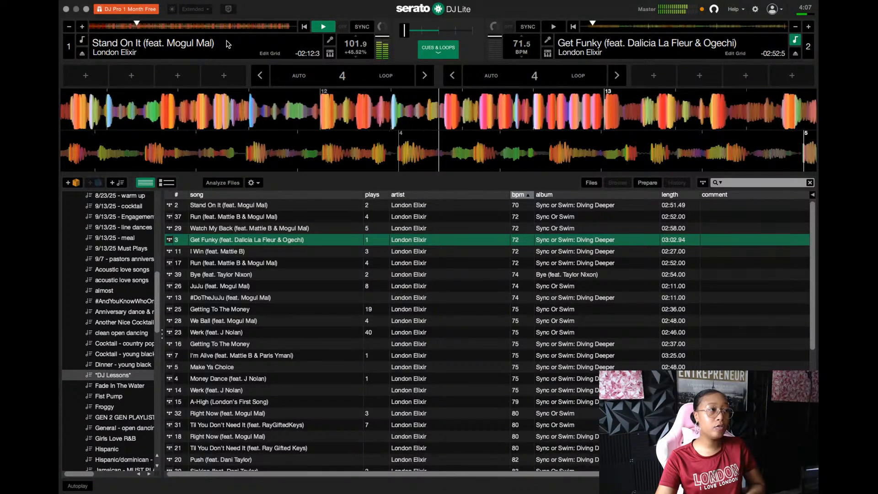
pyautogui.click(83, 53)
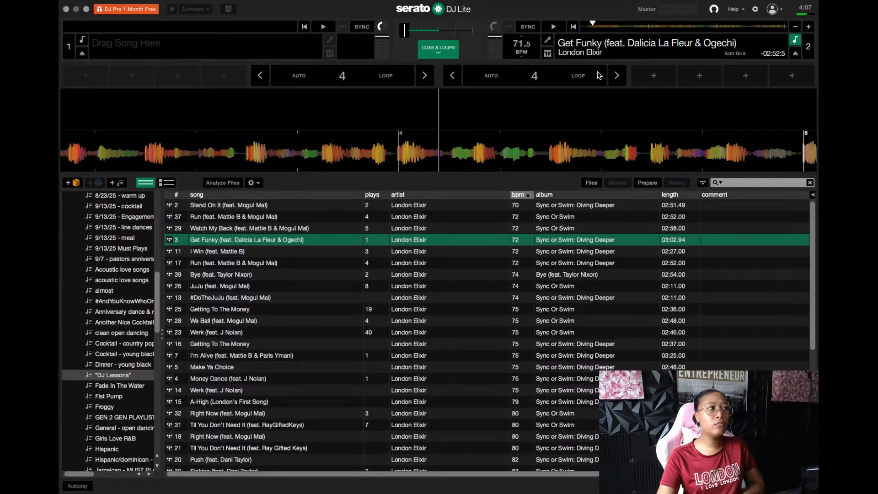
# Load "I Win (feat. Mattie B)" onto deck 1 and play it, skipping ahead to about 38 seconds before its end
pyautogui.moveTo(320, 252); pyautogui.dragTo(479, 134)
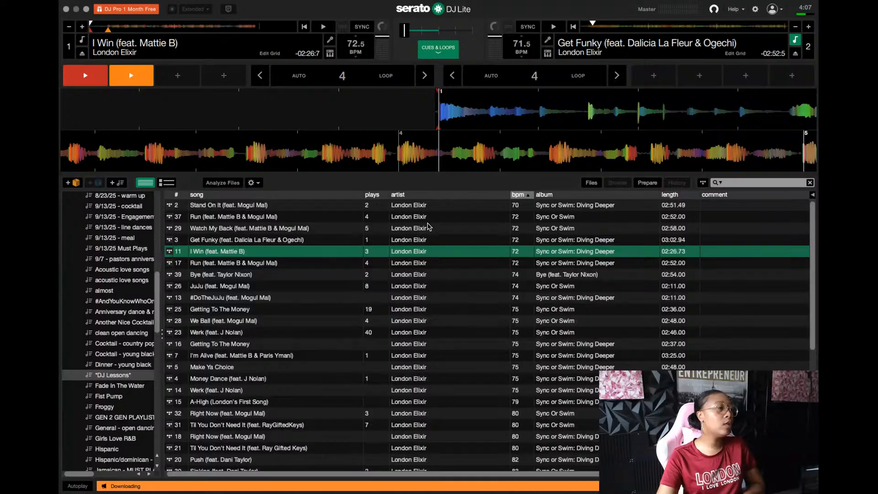
pyautogui.click(323, 26)
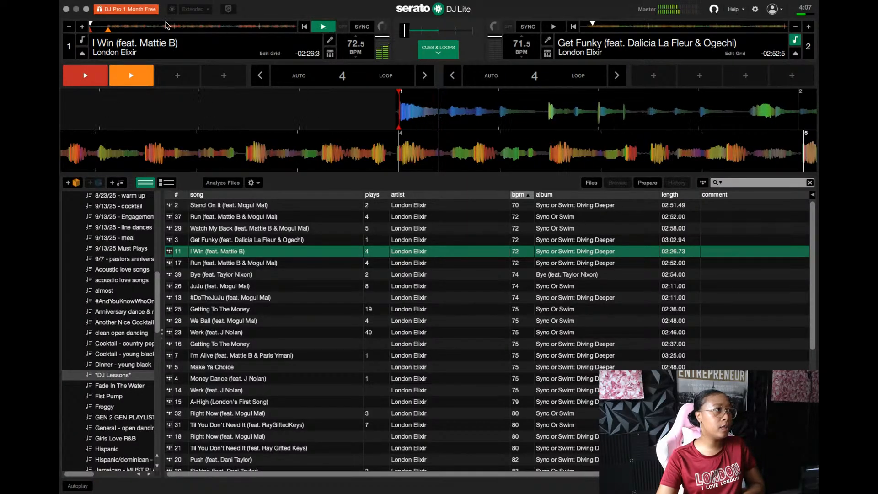
pyautogui.click(179, 25)
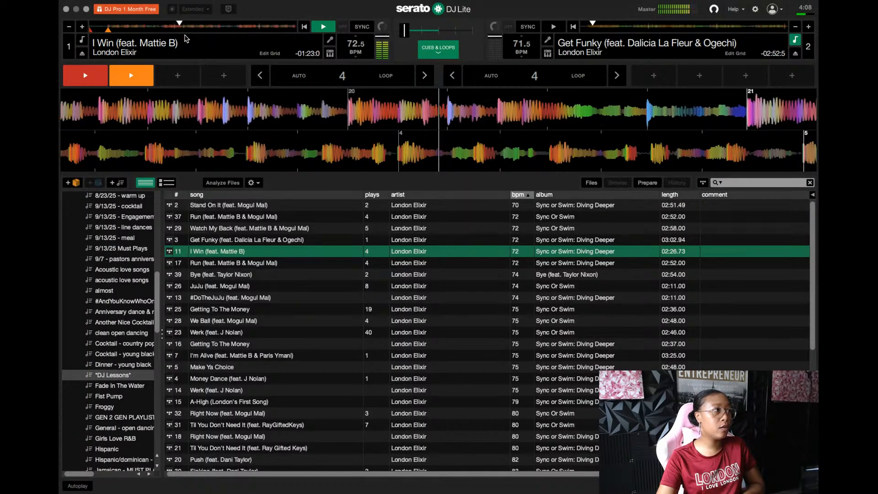
pyautogui.click(113, 25)
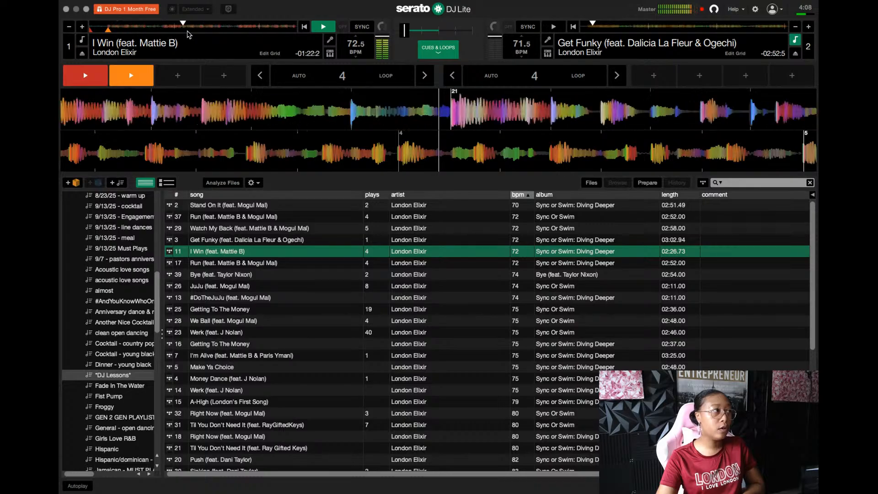
pyautogui.click(242, 26)
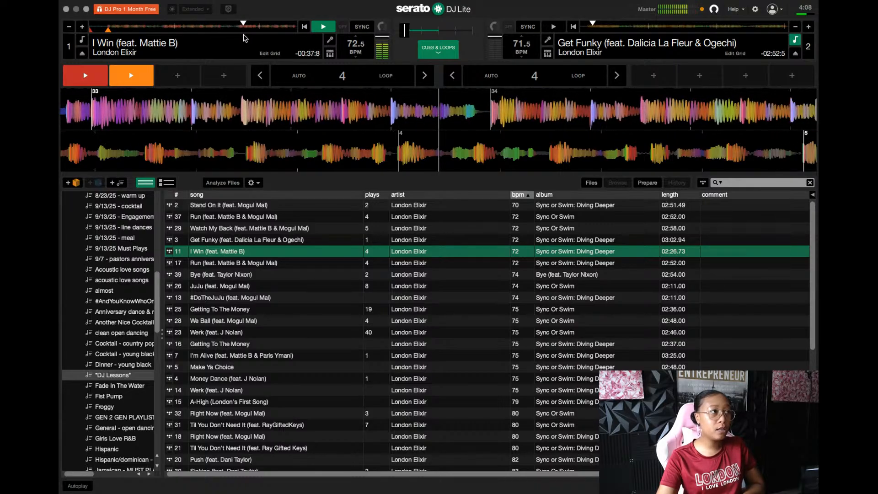
# Move the crossfader fully to deck 2 and play "Get Funky" from about 1:07 before its end
pyautogui.moveTo(407, 31); pyautogui.dragTo(473, 30)
pyautogui.click(713, 25)
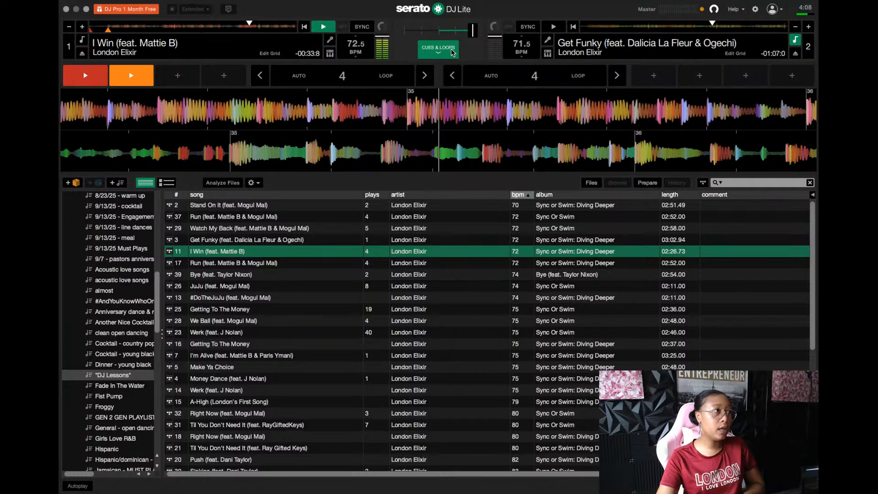
pyautogui.click(553, 28)
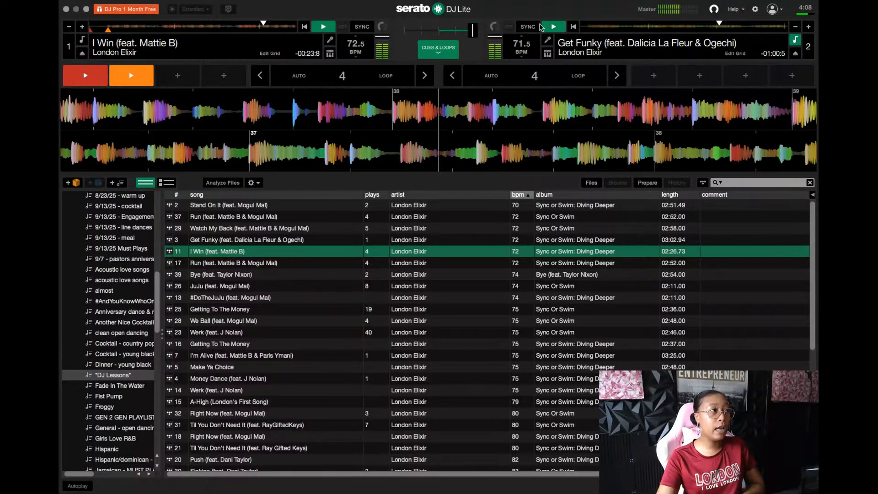
# Sync the two decks at 72.5 BPM, pause deck 2, and turn sync off on both decks
pyautogui.click(528, 27)
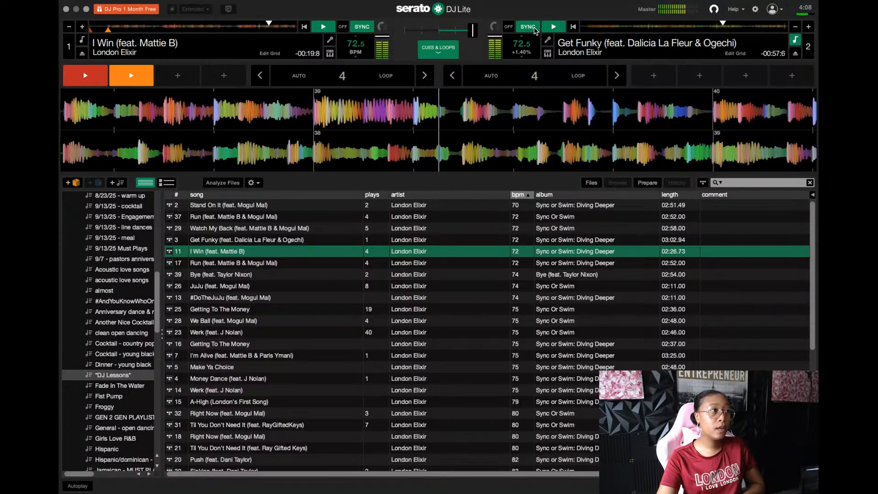
pyautogui.click(554, 27)
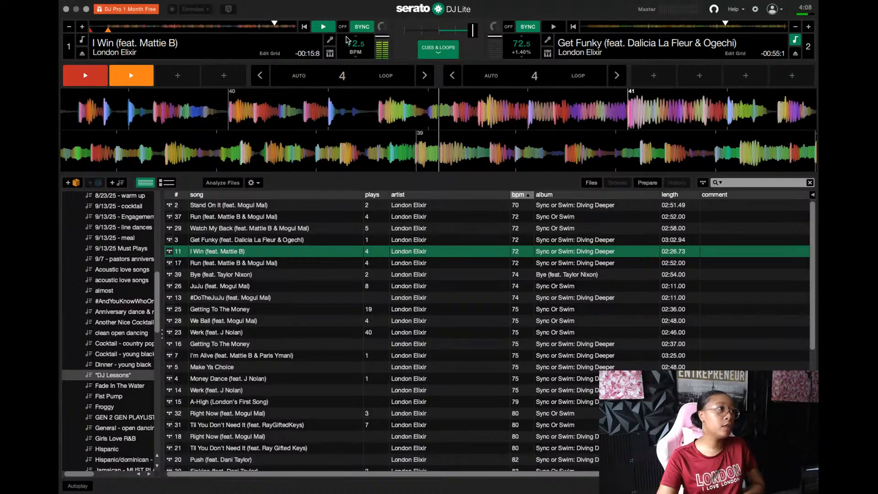
pyautogui.click(343, 27)
pyautogui.click(509, 27)
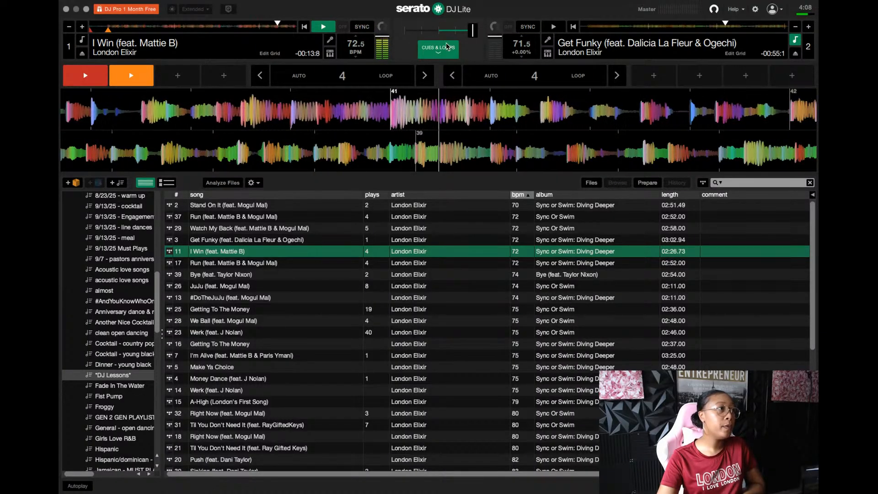
# Move the crossfader fully to deck 1 and switch the vocal isolation of "I Win" on and off
pyautogui.moveTo(472, 30); pyautogui.dragTo(404, 30)
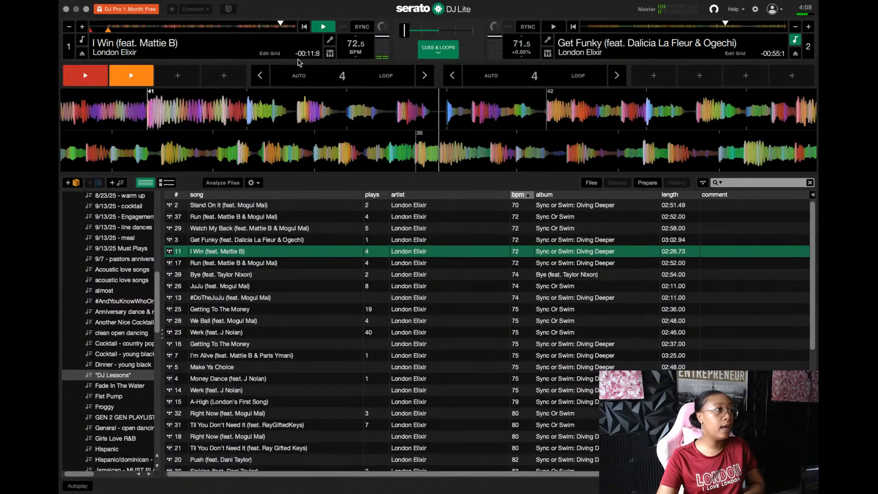
pyautogui.click(329, 40)
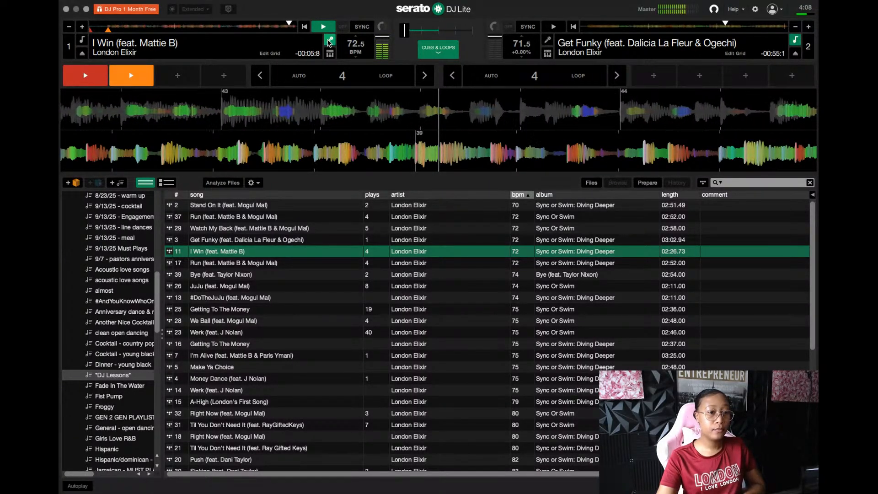
pyautogui.click(329, 42)
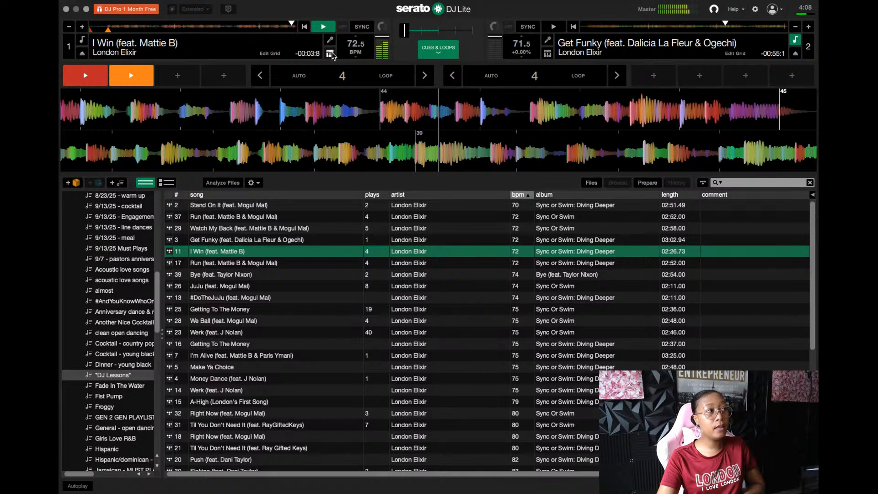
# Isolate the instrumental of "I Win" on deck 1 and return the crossfader to about the center
pyautogui.click(331, 53)
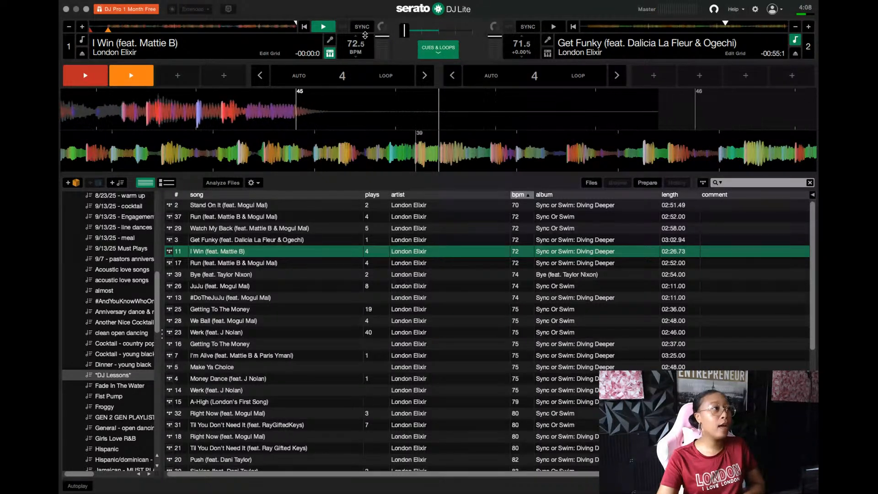
pyautogui.moveTo(405, 30); pyautogui.dragTo(449, 31)
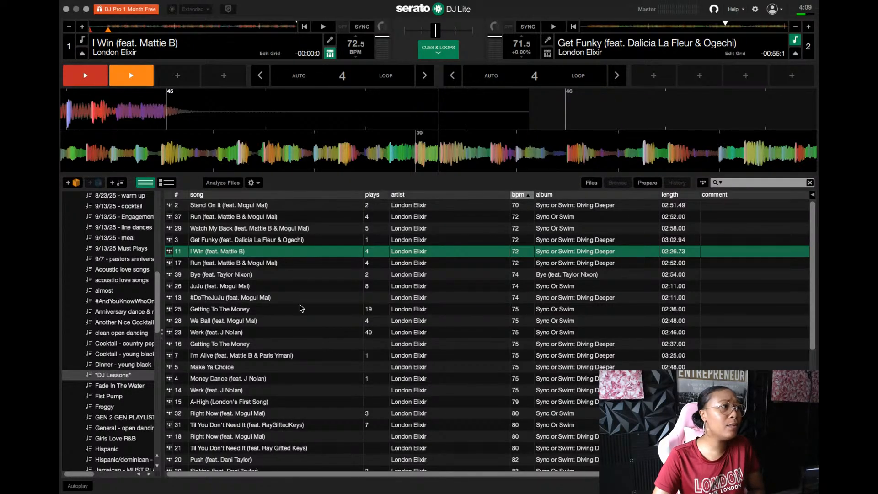
# Reload "I Win (feat. Mattie B)" from the song list onto deck 1
pyautogui.click(302, 287)
pyautogui.click(301, 277)
pyautogui.click(296, 265)
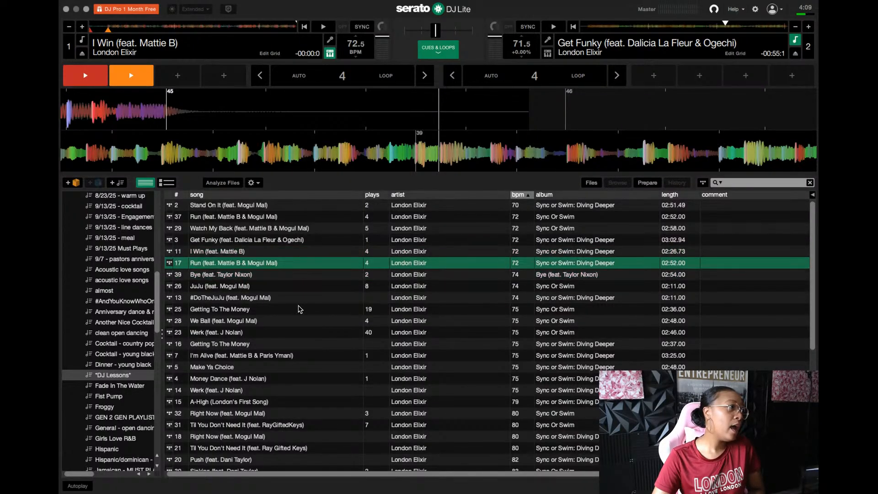
pyautogui.click(293, 309)
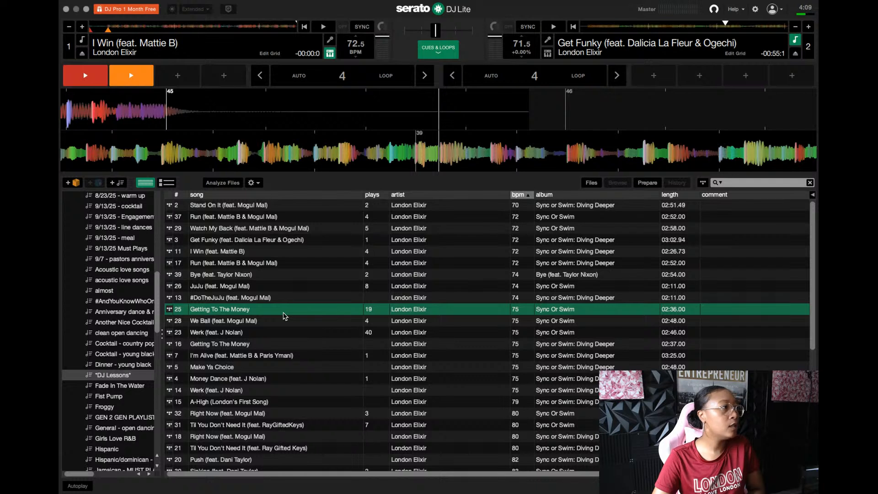
pyautogui.click(282, 264)
pyautogui.click(282, 251)
pyautogui.moveTo(270, 252); pyautogui.dragTo(493, 103)
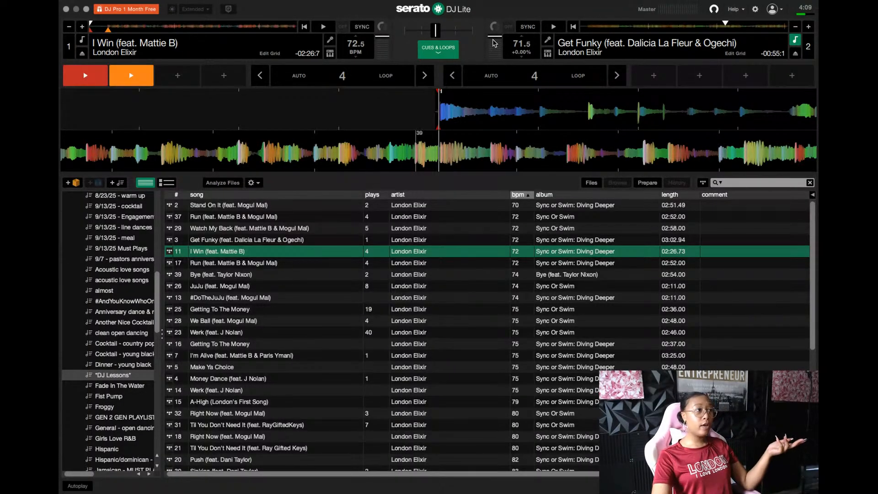
# Raise deck 2's tempo to 73.3 BPM, then sync both decks at 72.5 BPM
pyautogui.moveTo(512, 46); pyautogui.dragTo(512, 30)
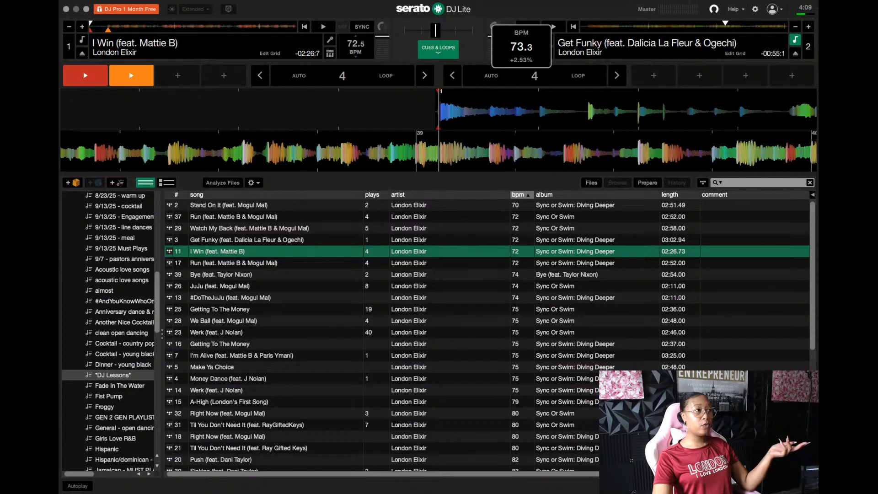
pyautogui.click(527, 26)
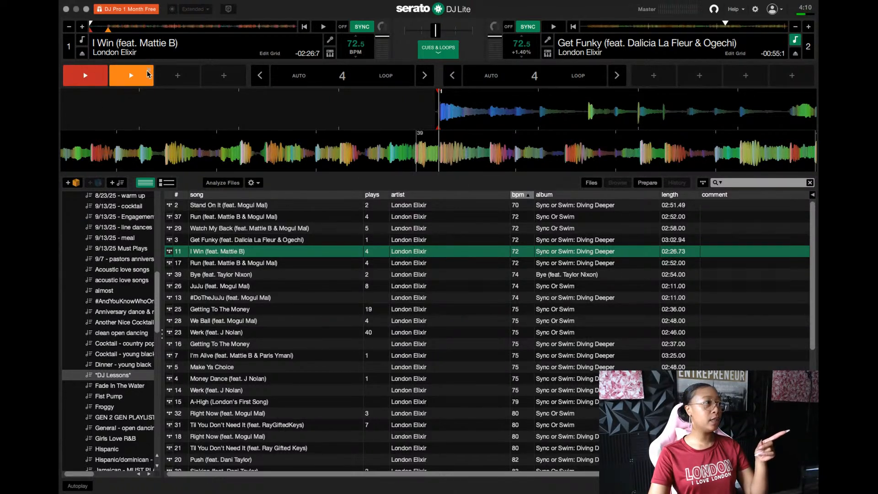
# Delete the two saved cue points of "I Win" on deck 1
pyautogui.click(150, 69)
pyautogui.click(104, 69)
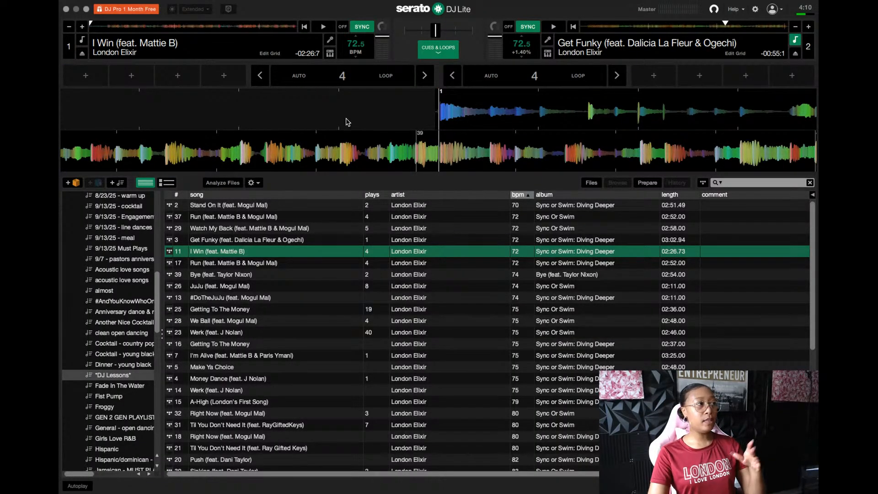
# Nudge "I Win" on deck 1 to its first beat and move the crossfader fully to deck 1
pyautogui.moveTo(493, 116); pyautogui.dragTo(473, 114)
pyautogui.moveTo(435, 31); pyautogui.dragTo(405, 30)
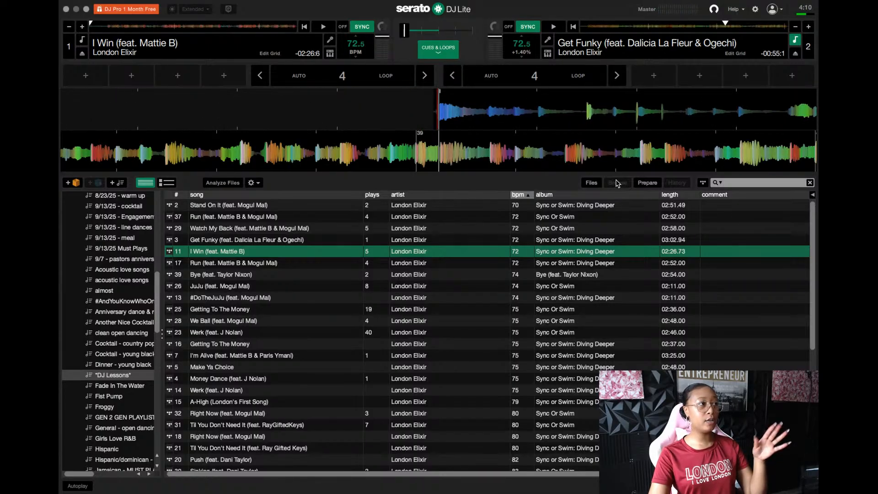
# Examine the DJ and audio preferences, including USB buffer size and audio output, then return to the decks
pyautogui.click(756, 14)
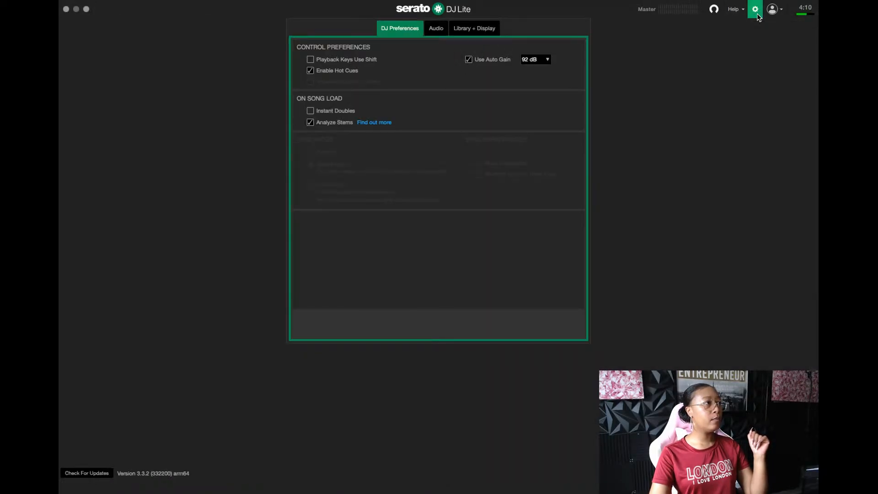
pyautogui.click(437, 30)
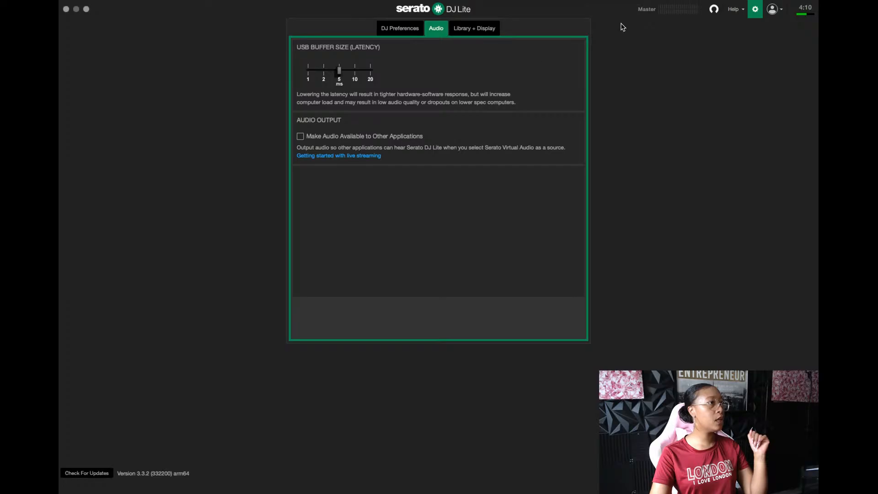
pyautogui.click(756, 9)
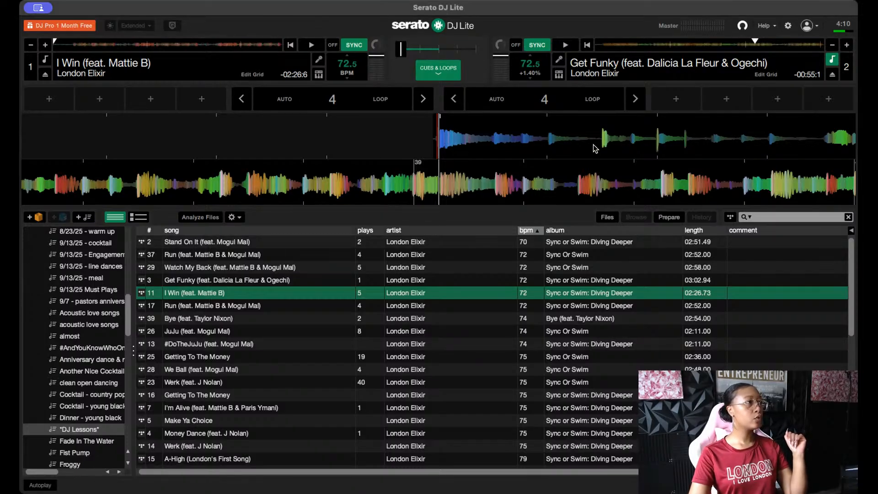
# Align the first beat of "I Win" with the playhead on deck 1 and save it as the first cue point
pyautogui.moveTo(582, 138); pyautogui.dragTo(613, 144)
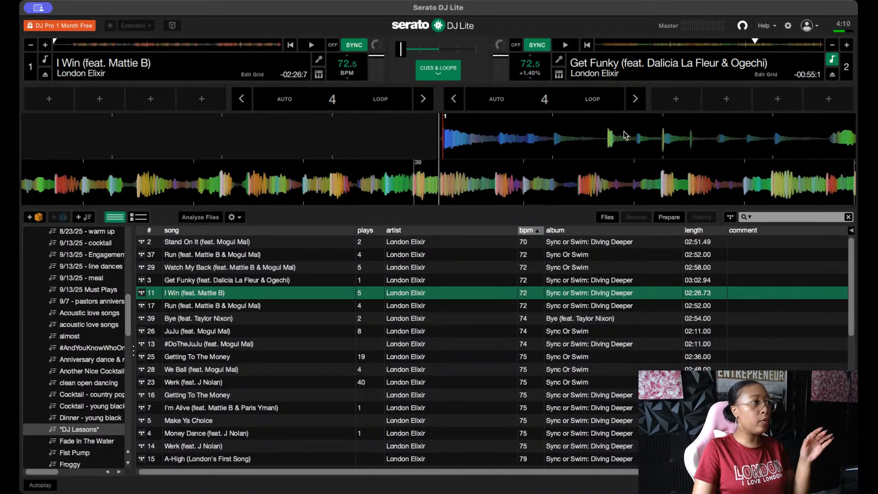
pyautogui.moveTo(675, 132); pyautogui.dragTo(627, 132)
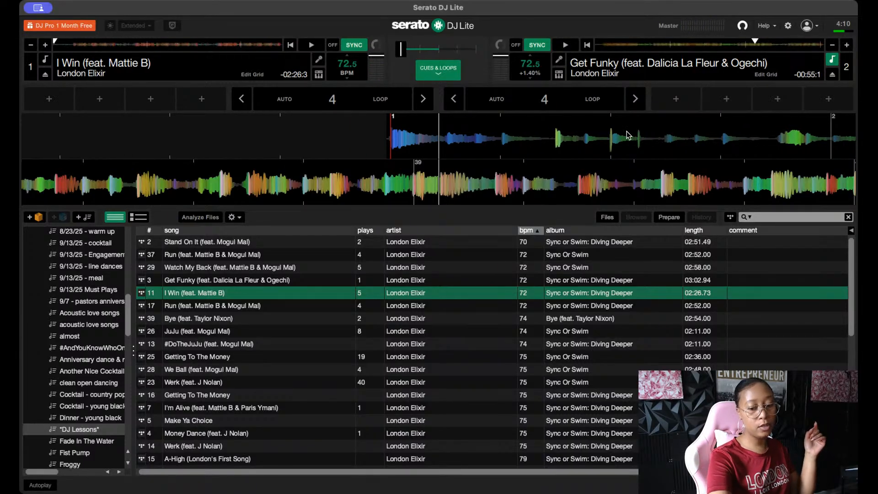
pyautogui.moveTo(460, 146); pyautogui.dragTo(506, 148)
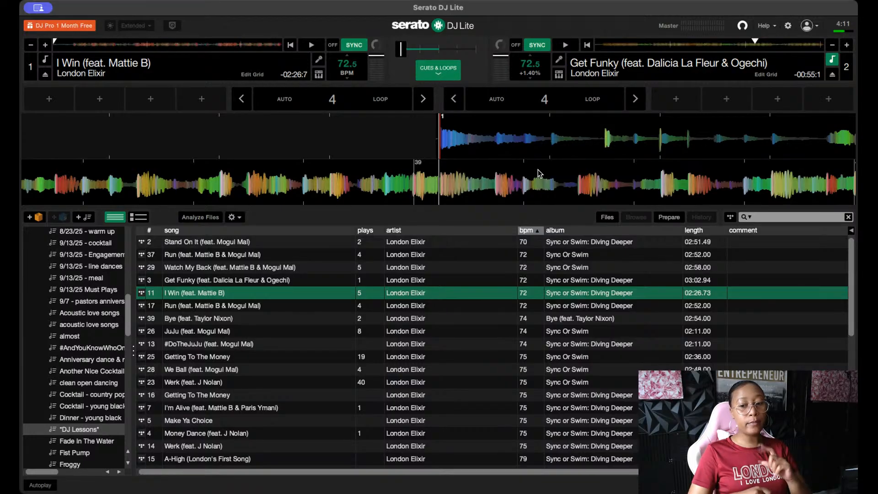
pyautogui.moveTo(475, 138); pyautogui.dragTo(474, 137)
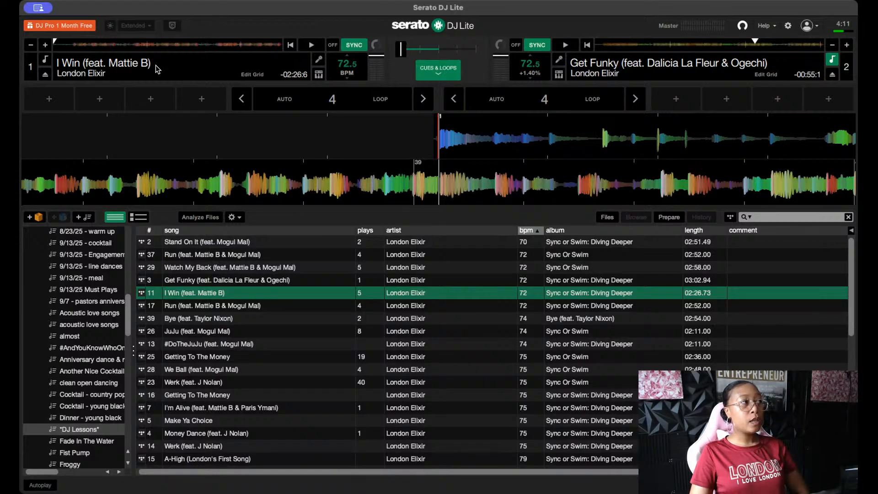
pyautogui.click(53, 102)
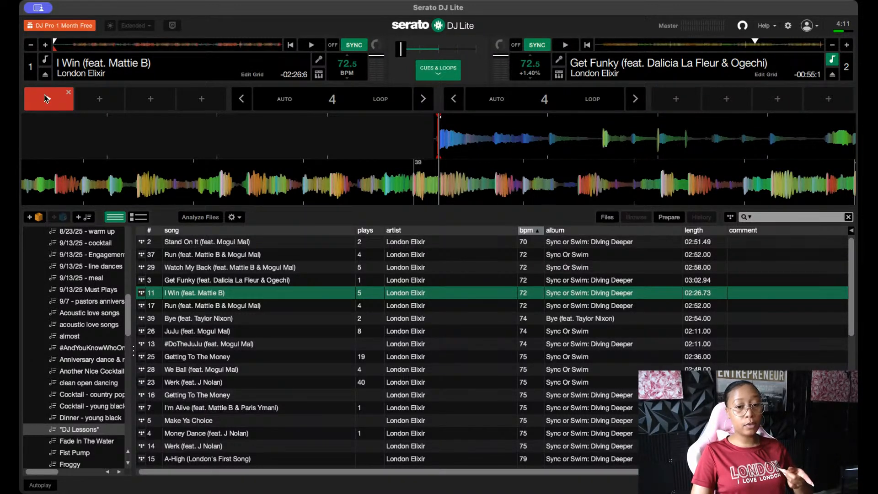
pyautogui.click(69, 93)
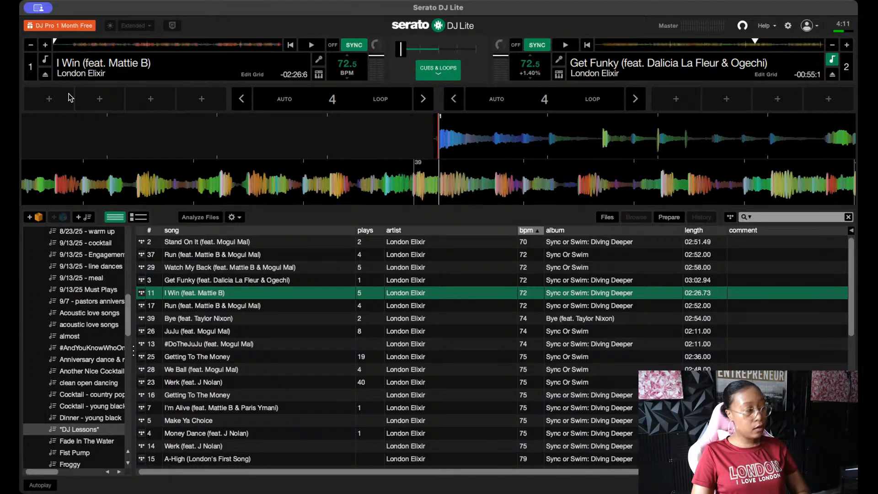
pyautogui.click(69, 97)
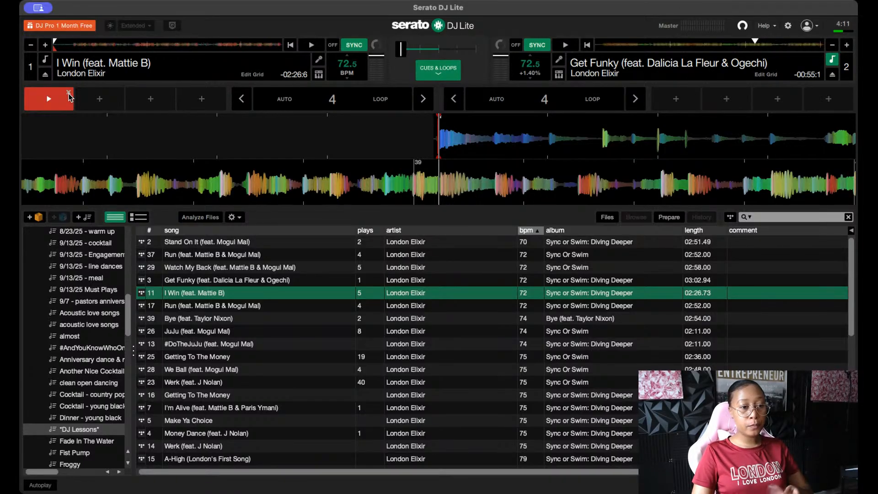
# Move "I Win" on deck 1 to the start of bar 5 and save the second cue point there
pyautogui.click(70, 45)
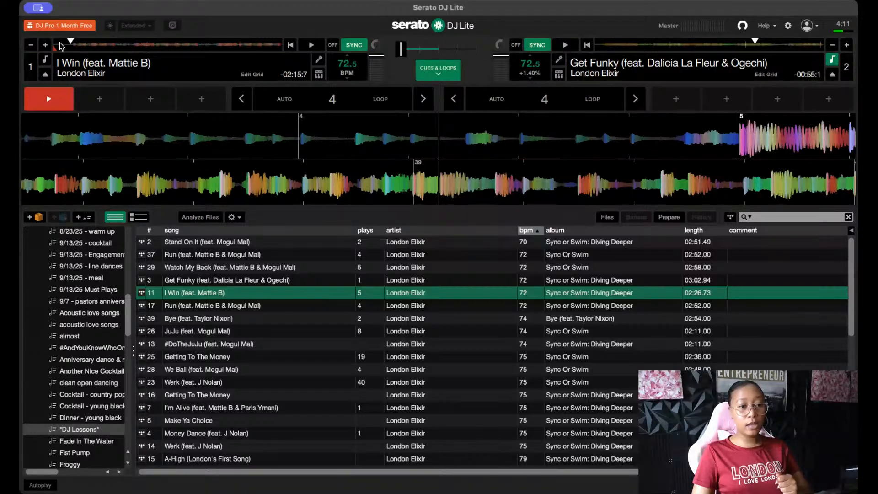
pyautogui.moveTo(70, 41); pyautogui.dragTo(73, 42)
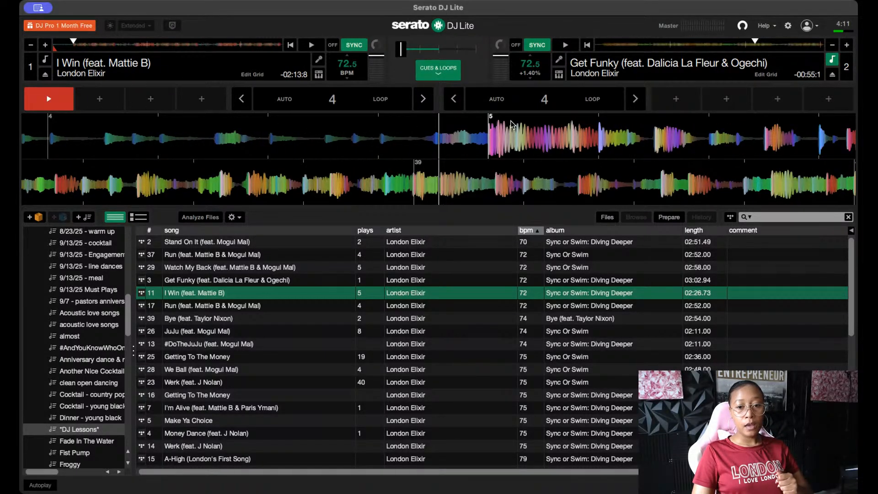
pyautogui.moveTo(571, 146); pyautogui.dragTo(521, 140)
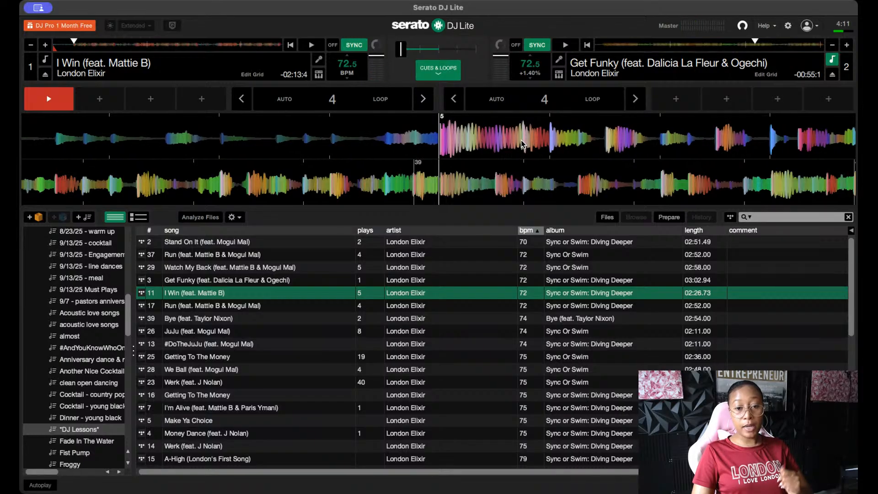
pyautogui.press('2')
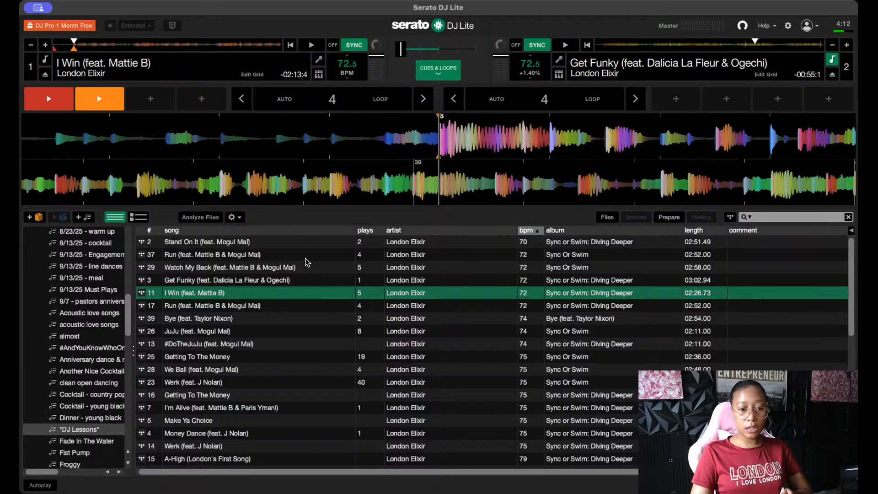
# Load song 37, "Run (feat. Mattie B & Mogul Mal)", onto deck 2 and move the crossfader fully to deck 2
pyautogui.click(306, 257)
pyautogui.moveTo(306, 263); pyautogui.dragTo(442, 184)
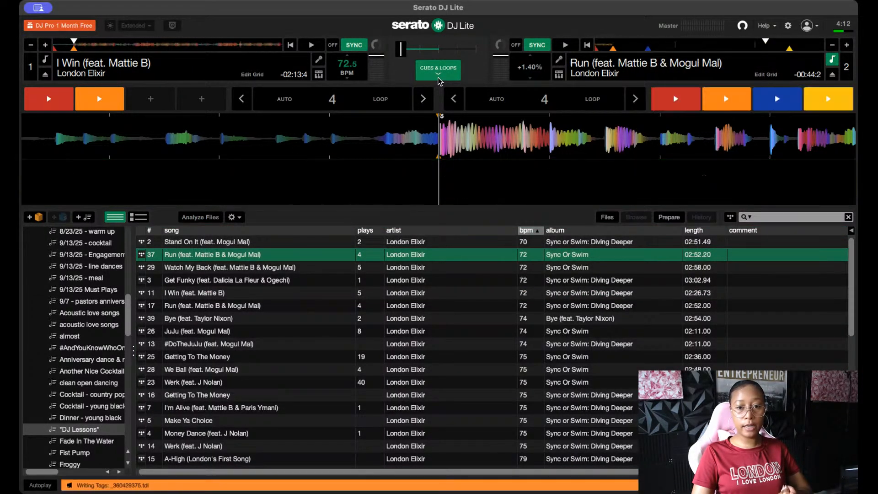
pyautogui.moveTo(400, 54); pyautogui.dragTo(476, 49)
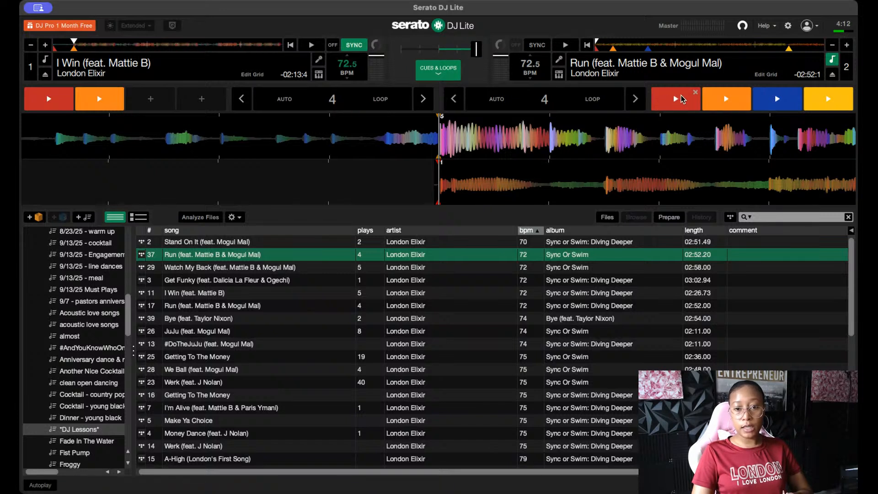
# Delete the first two cue points of "Run" on deck 2 and save a new first cue point at the song's start
pyautogui.click(696, 92)
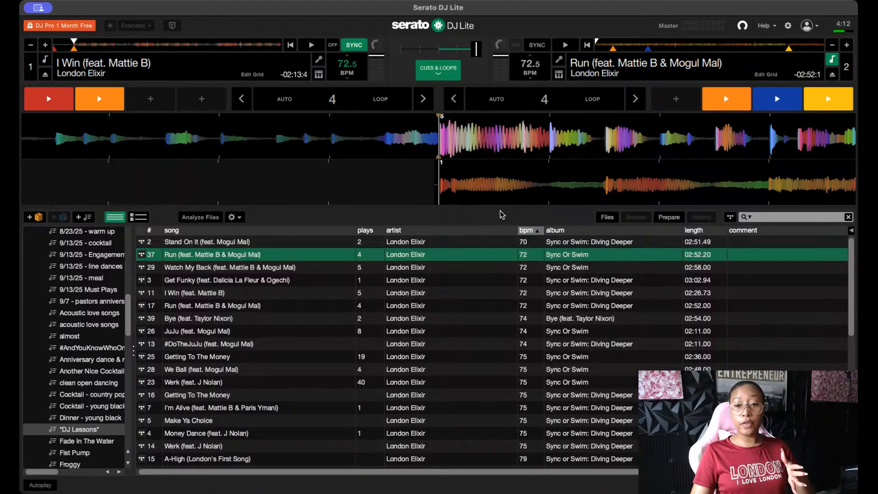
pyautogui.click(749, 93)
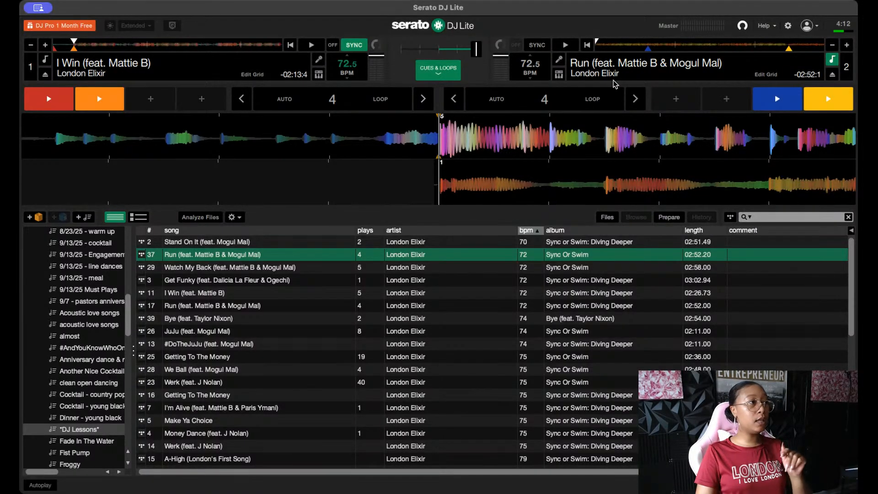
pyautogui.click(669, 103)
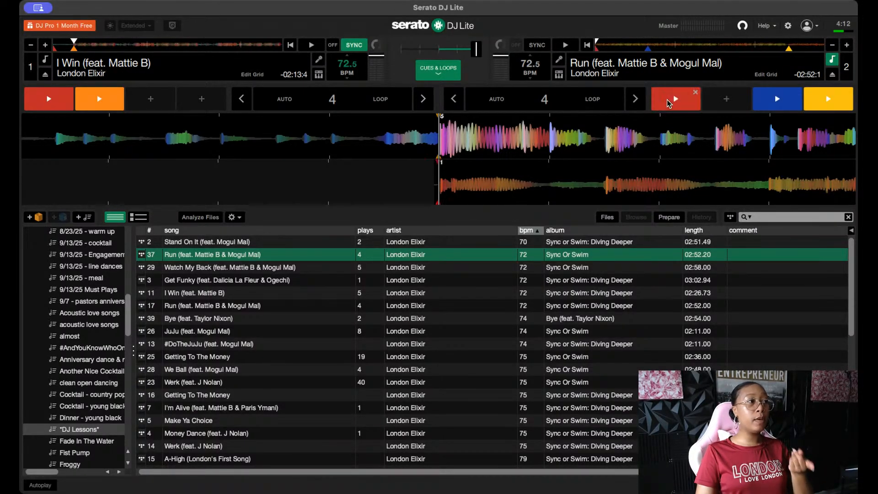
pyautogui.click(696, 96)
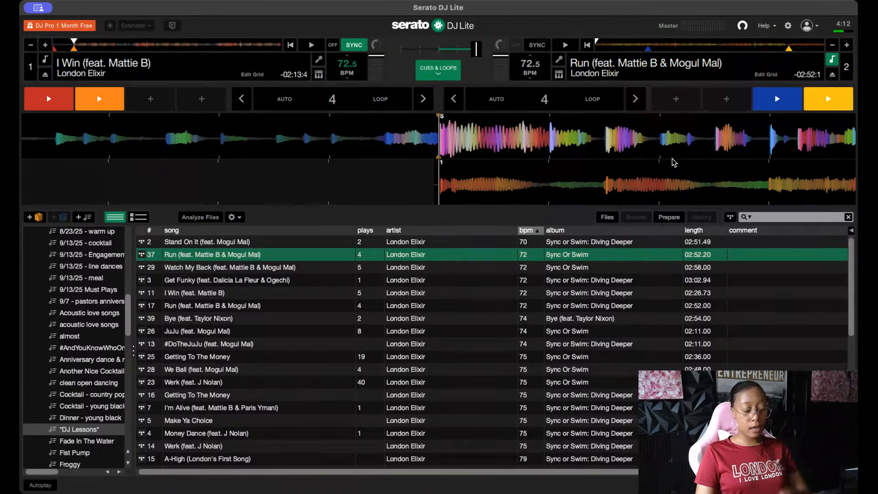
pyautogui.press('6')
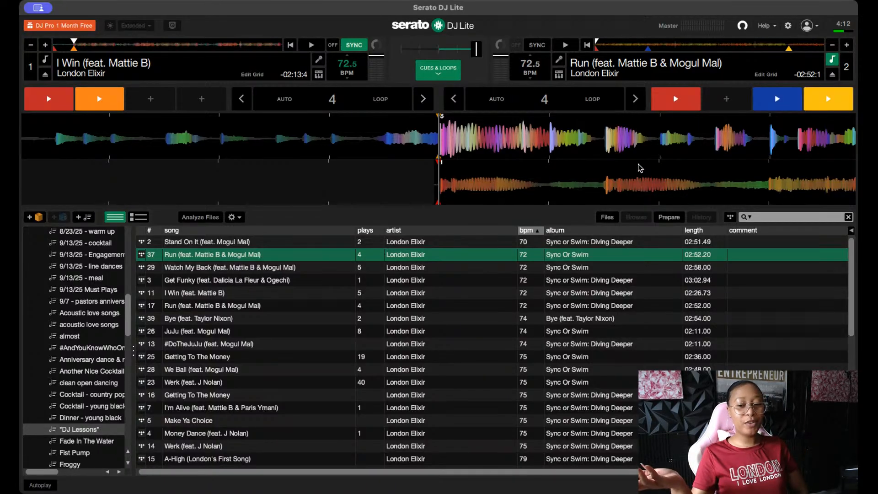
# Play "Run" on deck 2, save the second cue point at the start of bar 5, and stop playback
pyautogui.press('space')
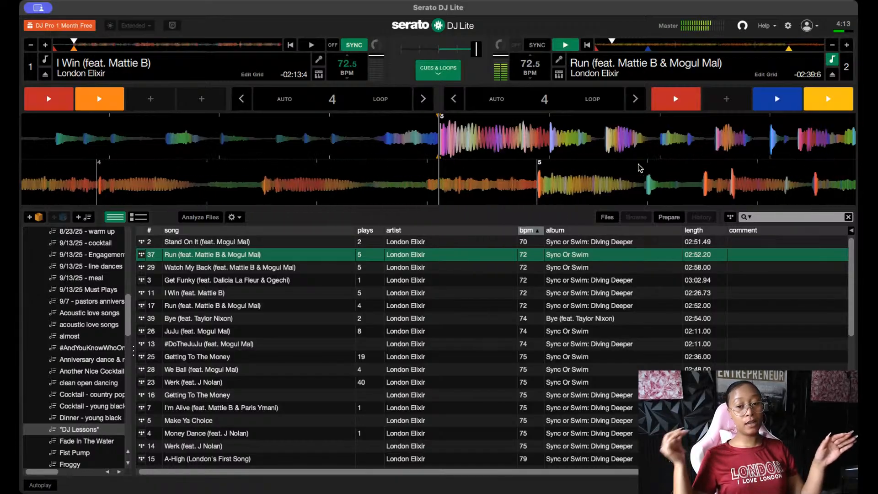
pyautogui.moveTo(388, 197); pyautogui.dragTo(609, 191)
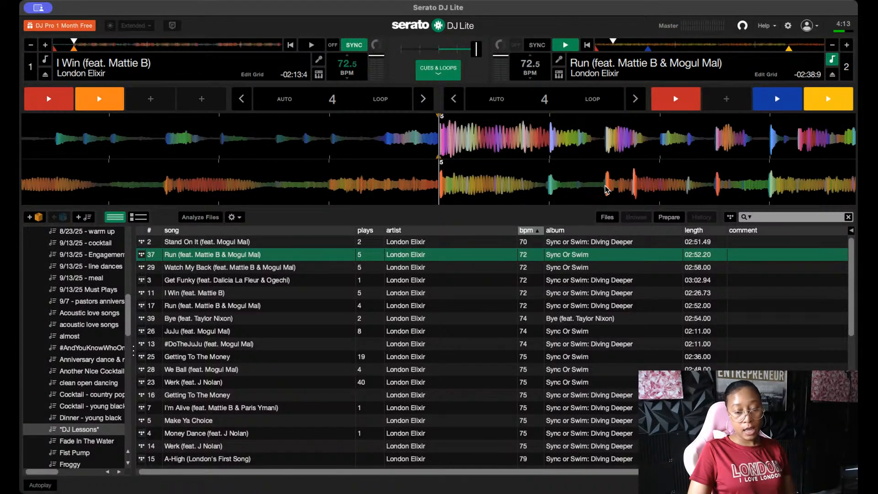
pyautogui.press('7')
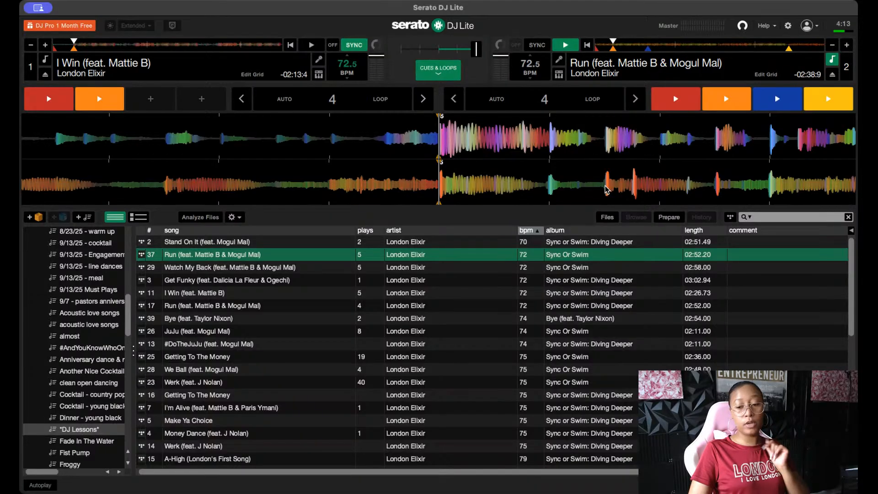
pyautogui.press('s')
# Play "I Win" briefly on deck 1, pause it, and move the crossfader fully back to deck 1
pyautogui.press('w')
pyautogui.press('w')
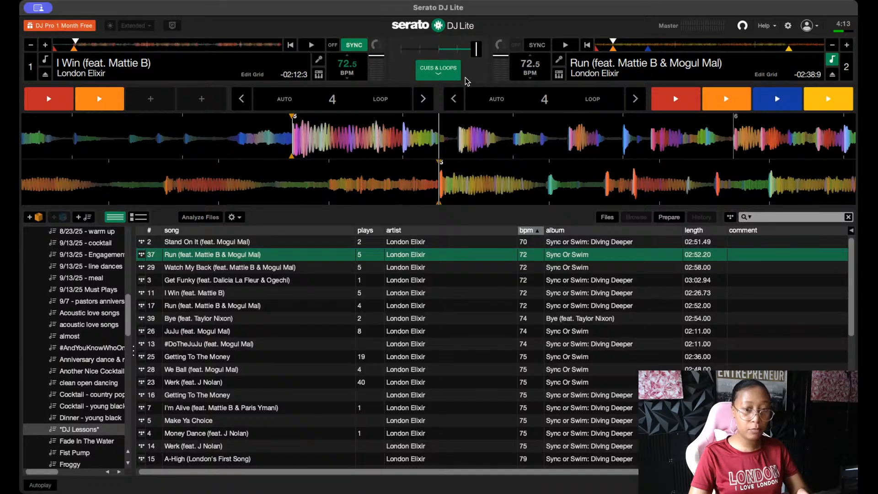
pyautogui.moveTo(477, 45); pyautogui.dragTo(336, 55)
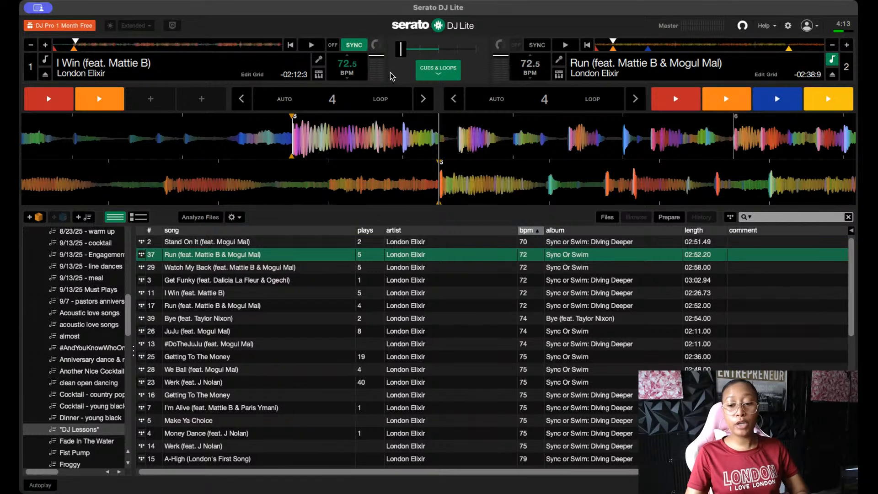
# Trigger the first and second cue points of "I Win" on deck 1 in turn, ending at the second one
pyautogui.click(60, 105)
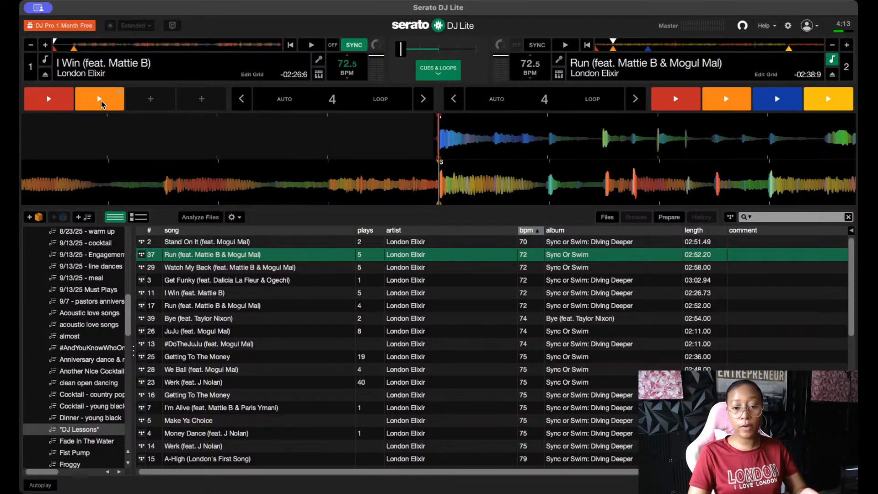
pyautogui.click(102, 104)
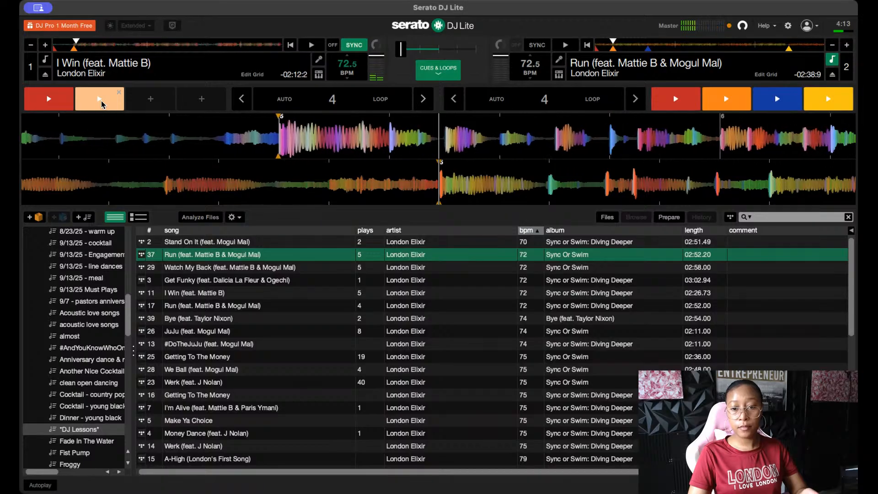
pyautogui.click(41, 108)
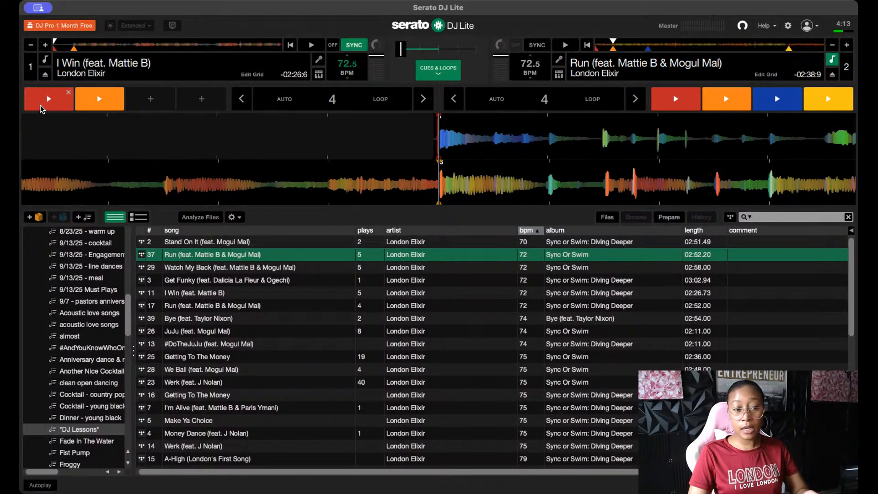
pyautogui.click(39, 106)
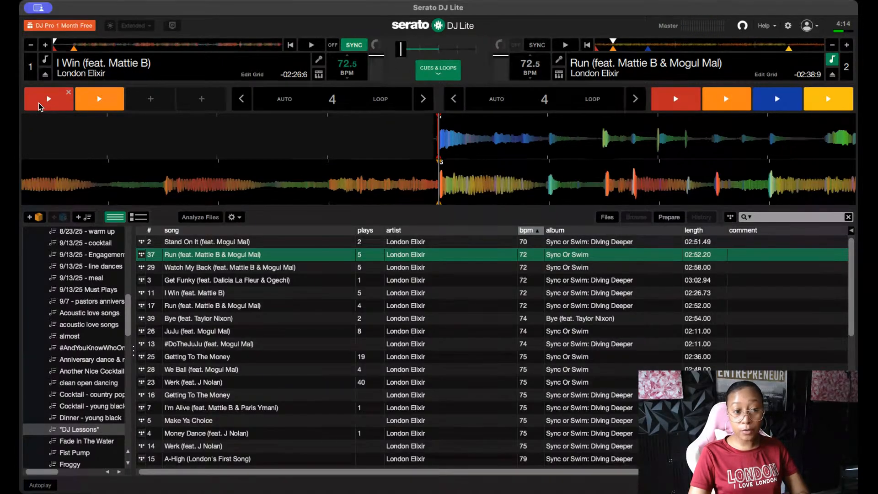
pyautogui.press('2')
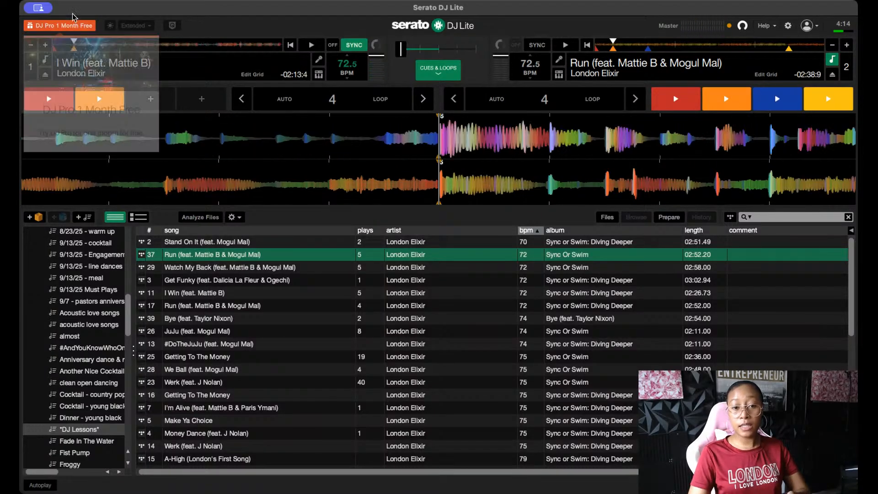
# Move the crossfader fully to deck 2 and trigger the first and second cue points of "Run"
pyautogui.moveTo(401, 50); pyautogui.dragTo(477, 50)
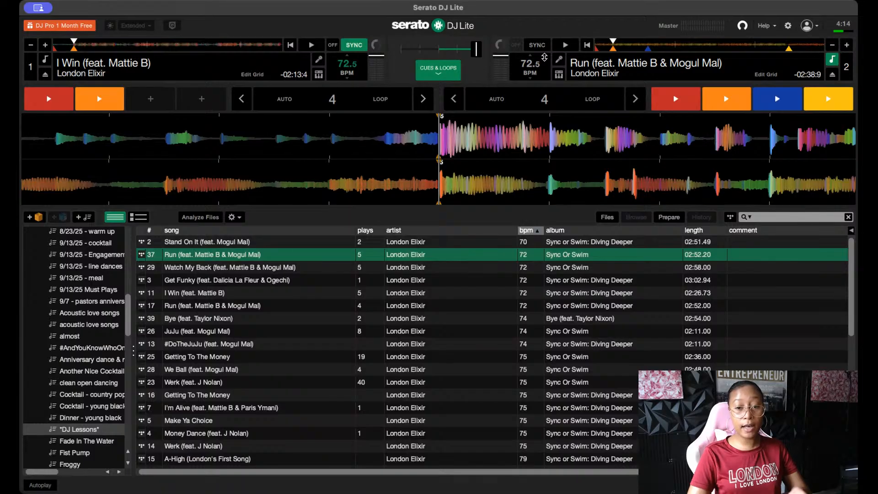
pyautogui.press('6')
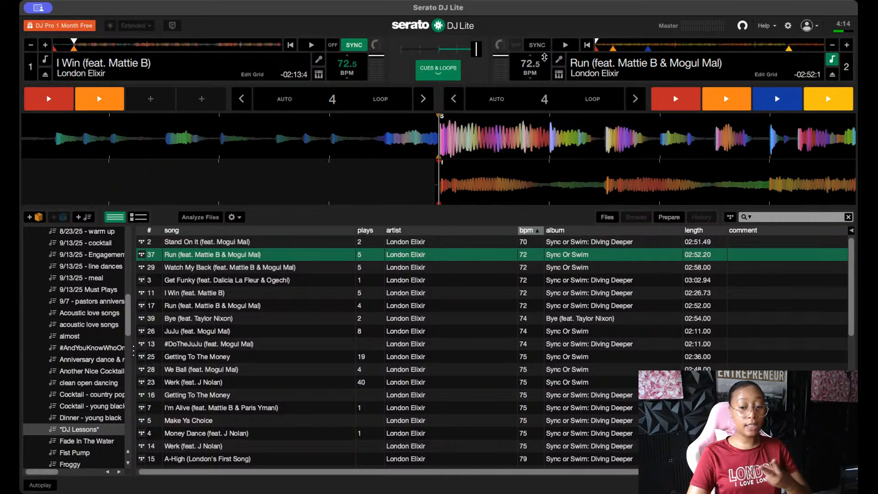
pyautogui.press('7')
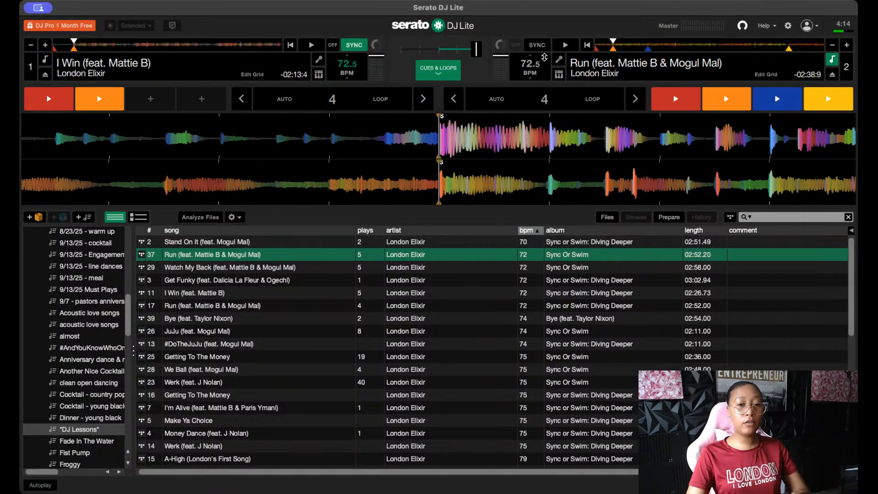
# Move the crossfader fully to deck 1 and play "I Win" from its first cue point
pyautogui.moveTo(480, 48); pyautogui.dragTo(366, 50)
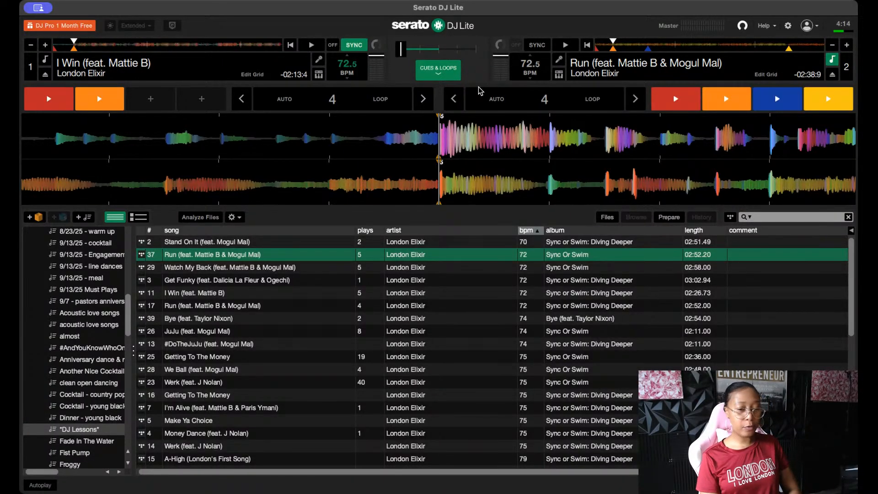
pyautogui.press('1')
pyautogui.press('w')
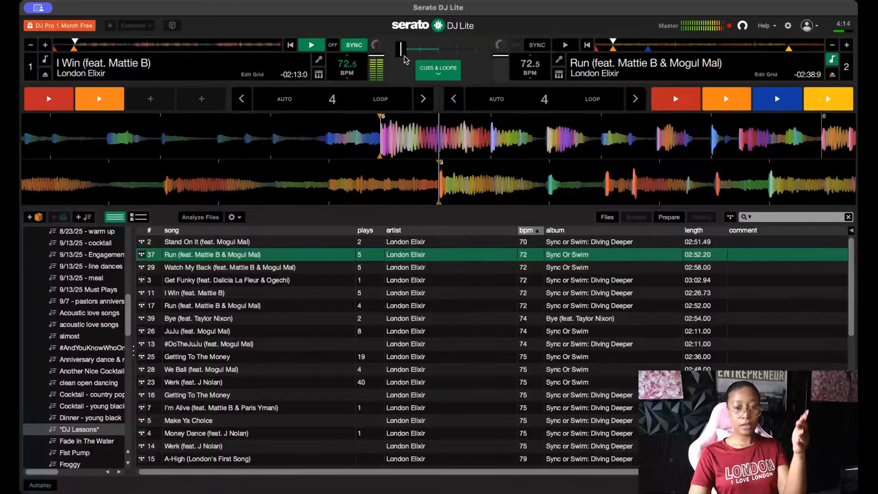
# Center the crossfader and start "Run" on deck 2 from its first cue point as "I Win" reaches bar 9
pyautogui.moveTo(404, 52); pyautogui.dragTo(459, 54)
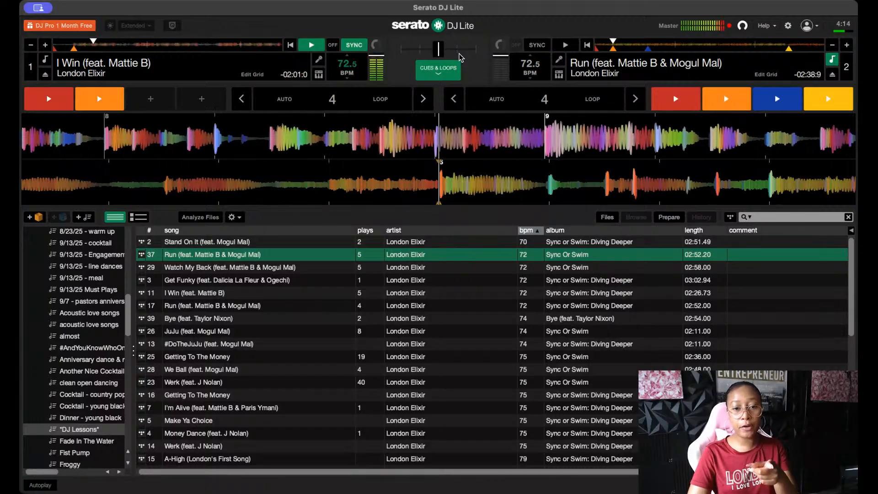
pyautogui.press('6')
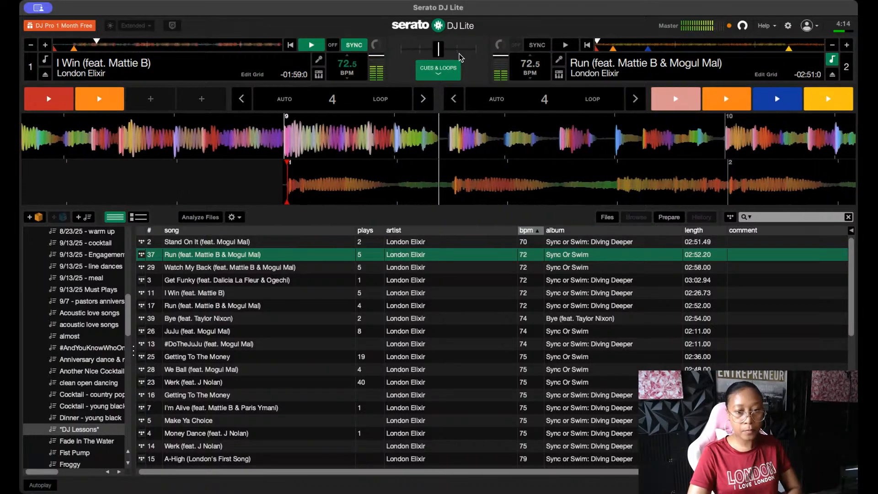
pyautogui.press('s')
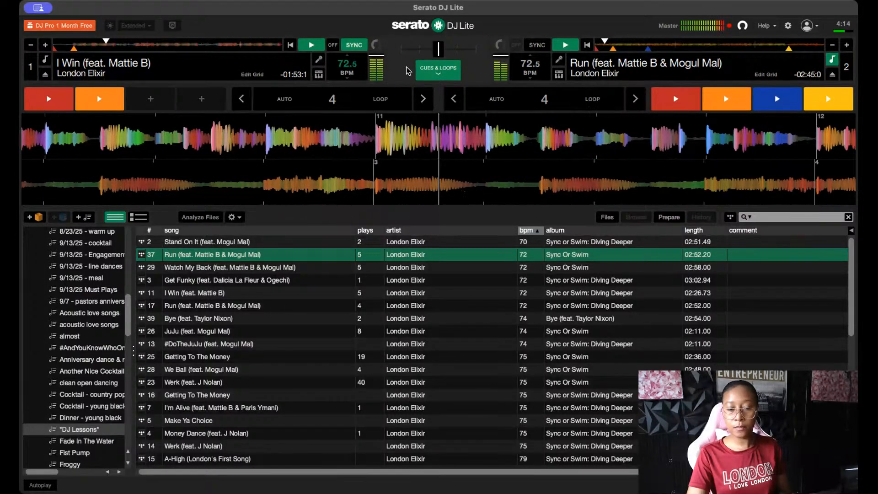
# Move the crossfader fully to deck 2 to finish the transition to "Run", and stop both decks
pyautogui.moveTo(453, 51); pyautogui.dragTo(489, 54)
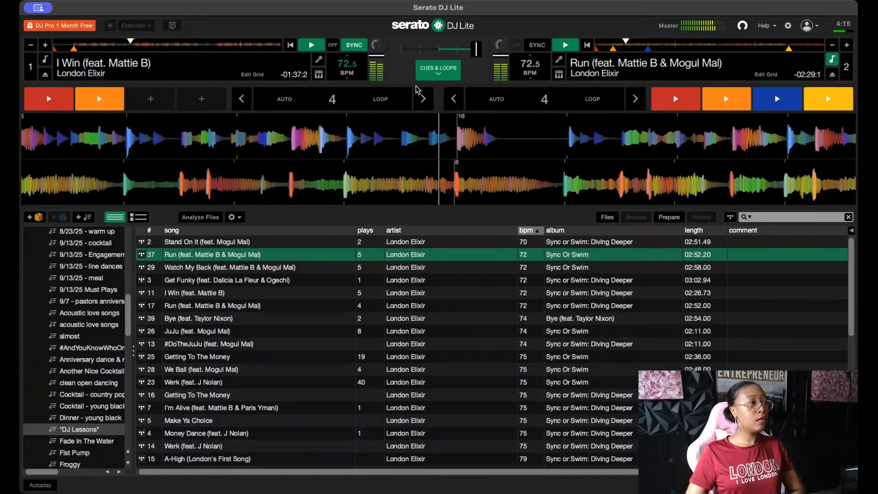
pyautogui.press('s')
pyautogui.press('w')
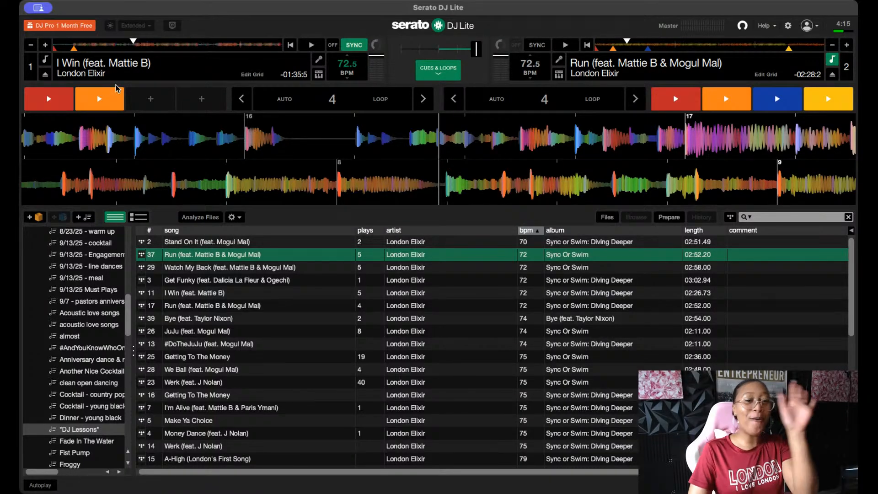
# Rewind "I Win" to its beginning and, with the crossfader fully on deck 1, play it into bar 5 before pausing
pyautogui.moveTo(131, 41); pyautogui.dragTo(39, 36)
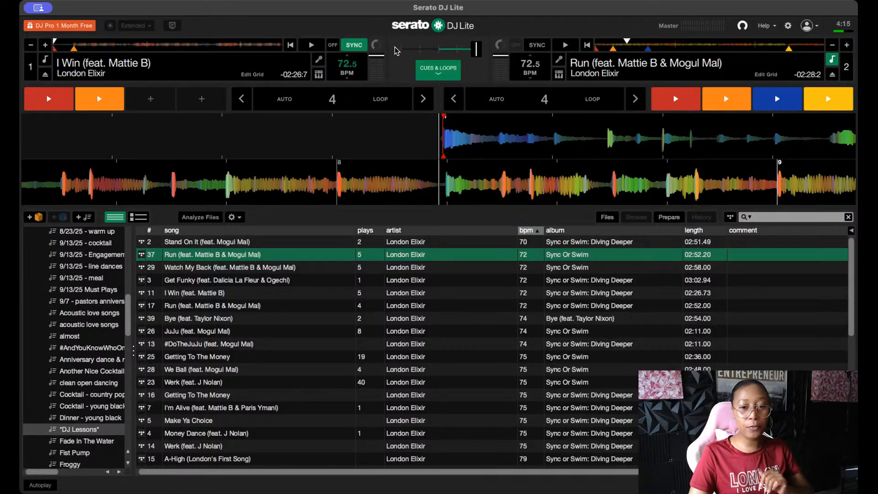
pyautogui.moveTo(475, 55); pyautogui.dragTo(353, 55)
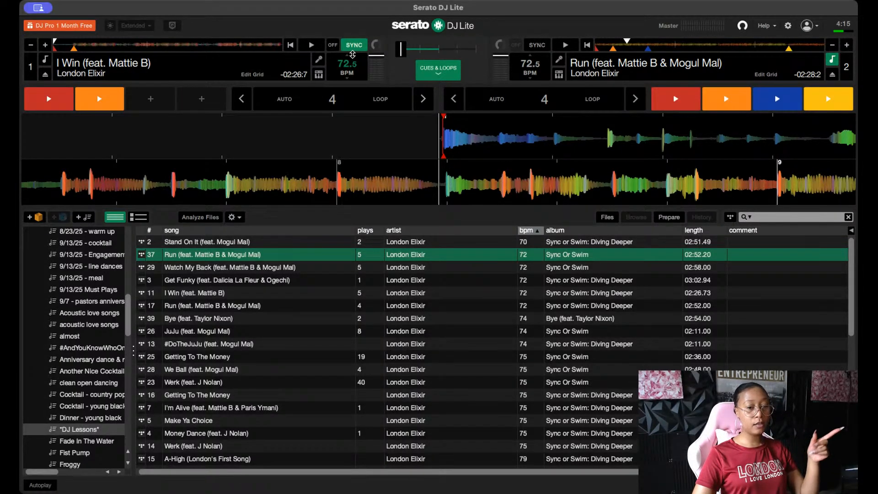
pyautogui.press('w')
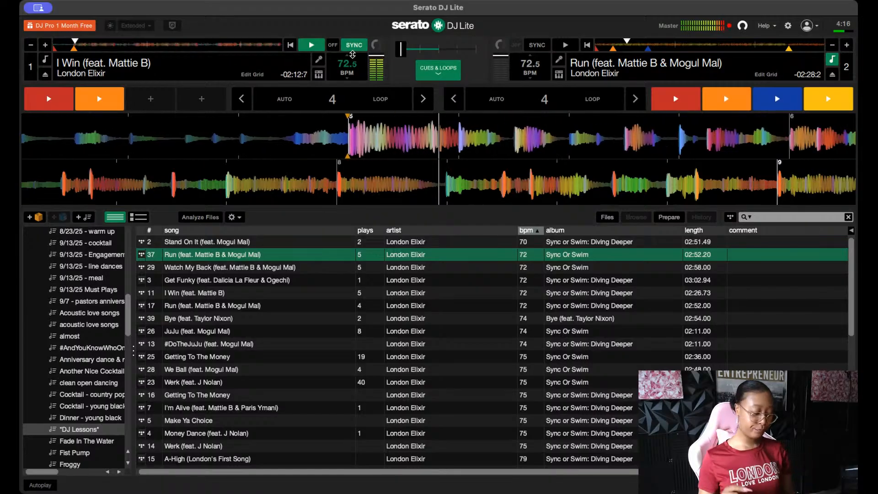
pyautogui.press('space')
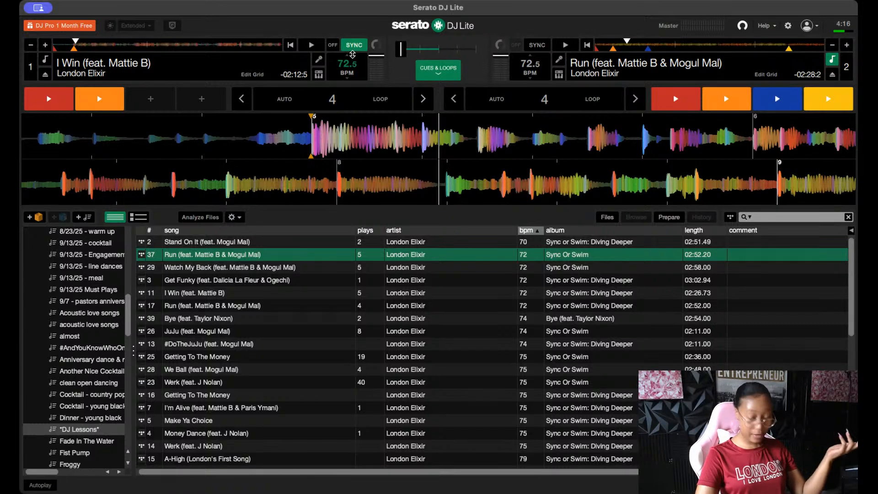
# Play "I Win" twice from its first cue point past the start of bar 5, pausing after each run
pyautogui.press('1')
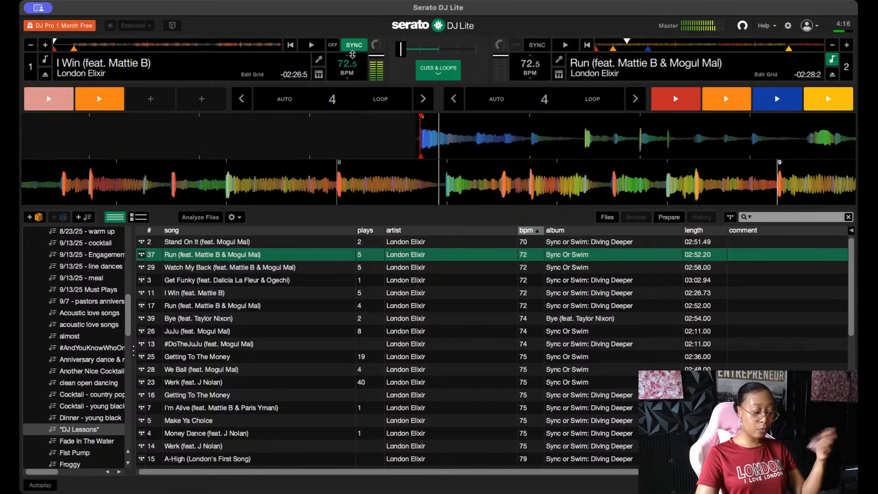
pyautogui.press('space')
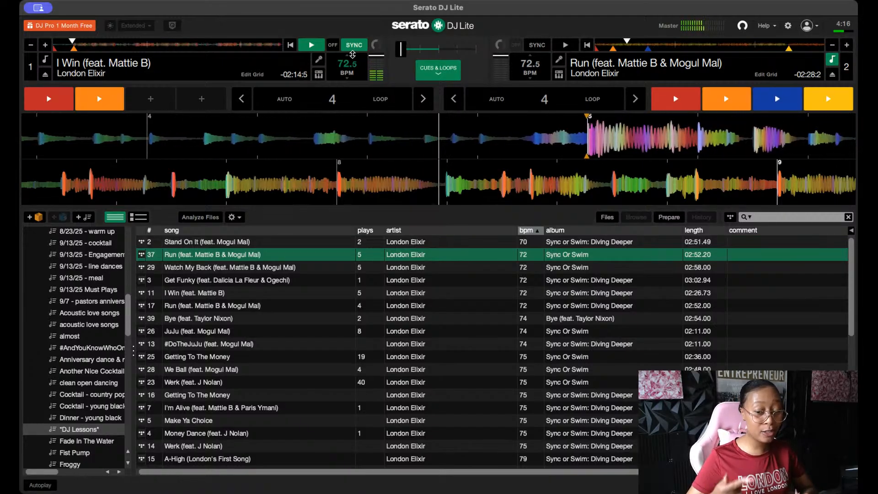
pyautogui.press('w')
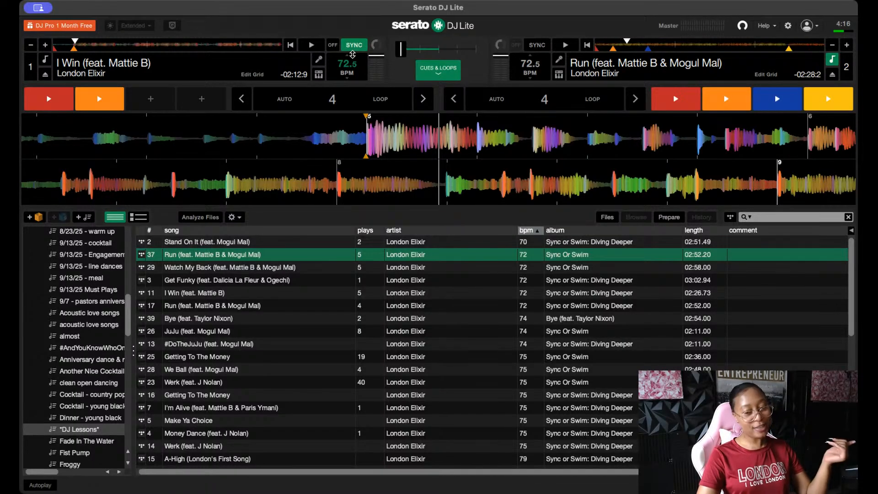
pyautogui.press('1')
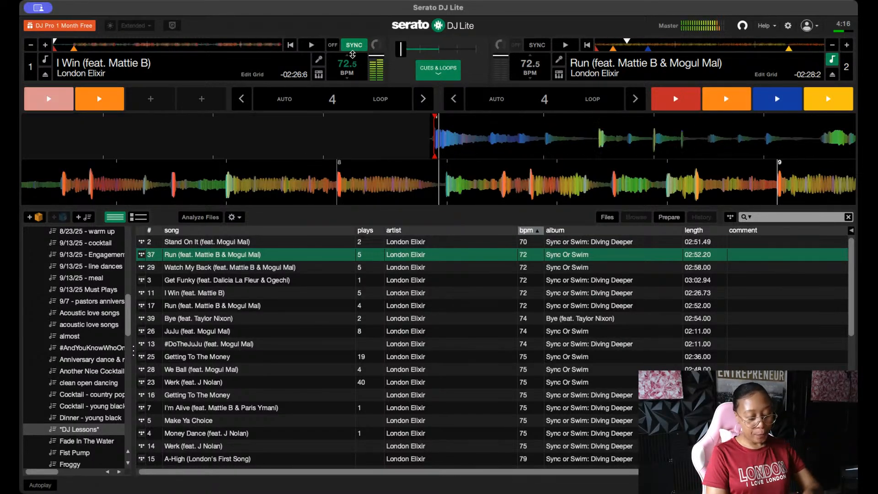
pyautogui.press('w')
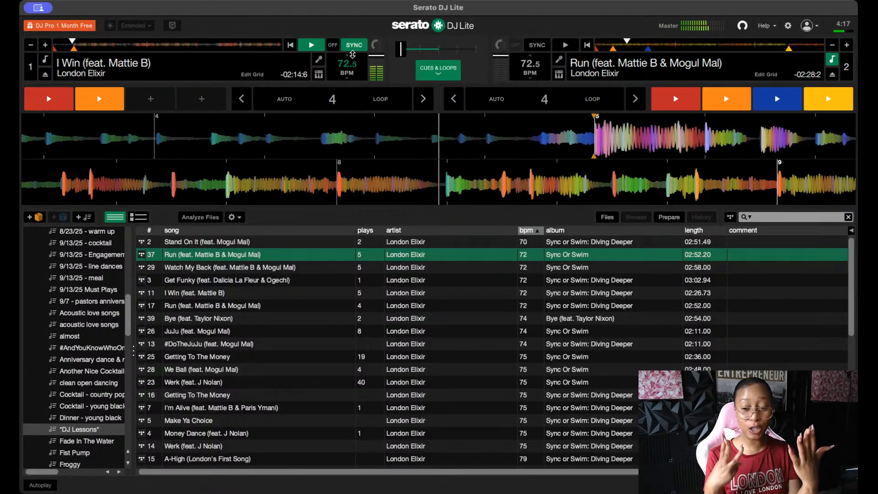
pyautogui.press('w')
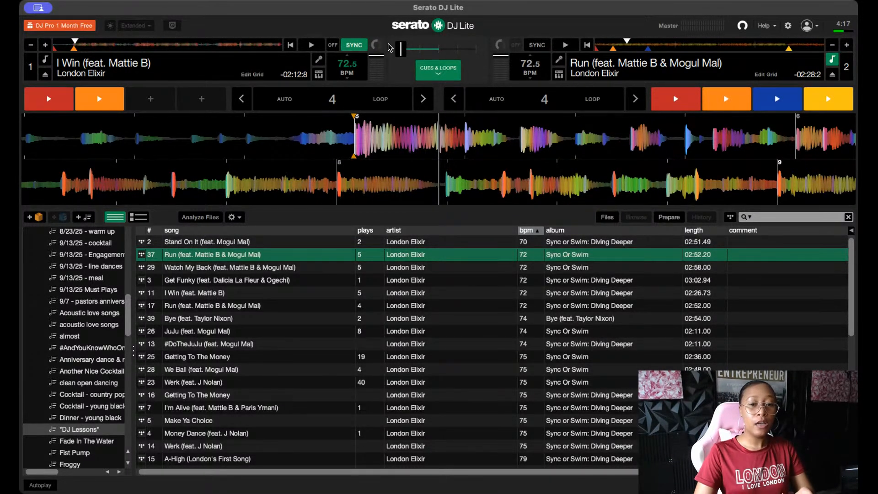
# Move the crossfader fully to deck 2 and play "Run" from its first cue point into bar 5, pausing there
pyautogui.moveTo(400, 49); pyautogui.dragTo(476, 49)
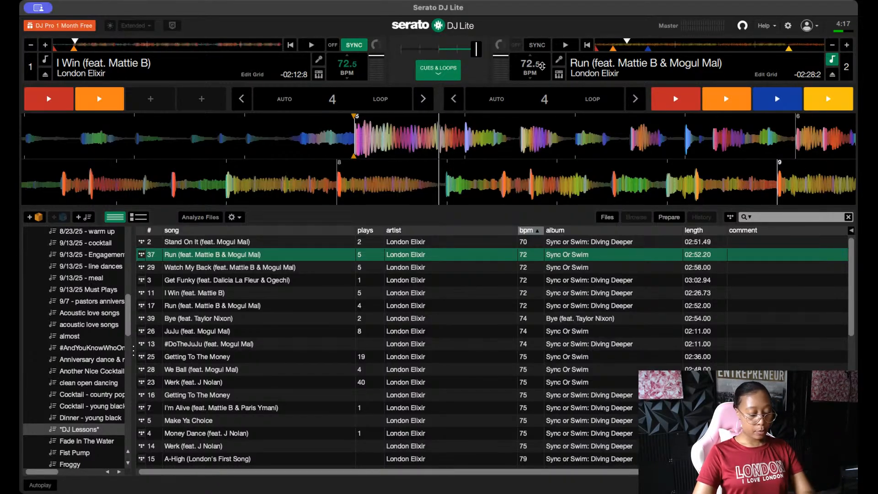
pyautogui.press('6')
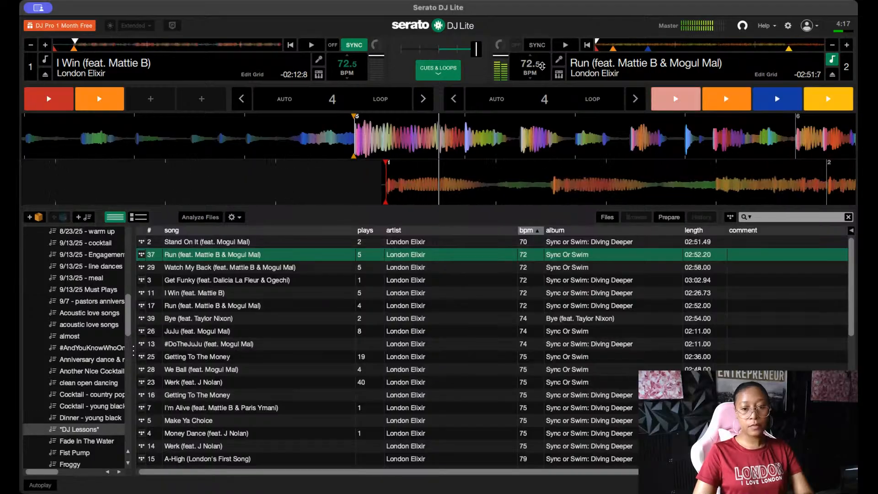
pyautogui.press('s')
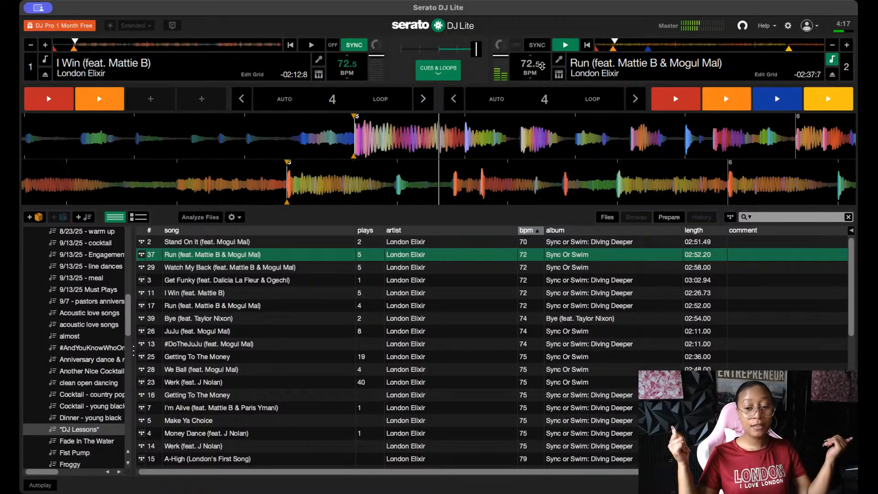
pyautogui.press('space')
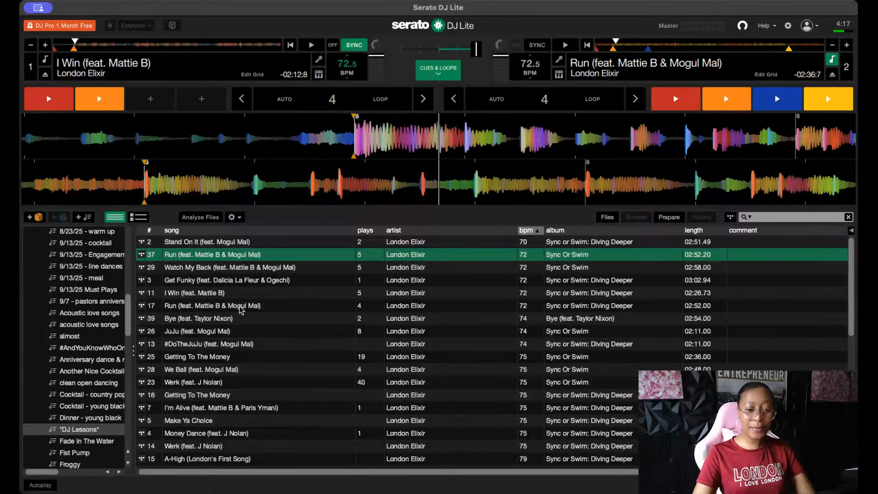
# Load "Get Funky" onto deck 2 and save its first cue point at the start of bar 1
pyautogui.click(262, 284)
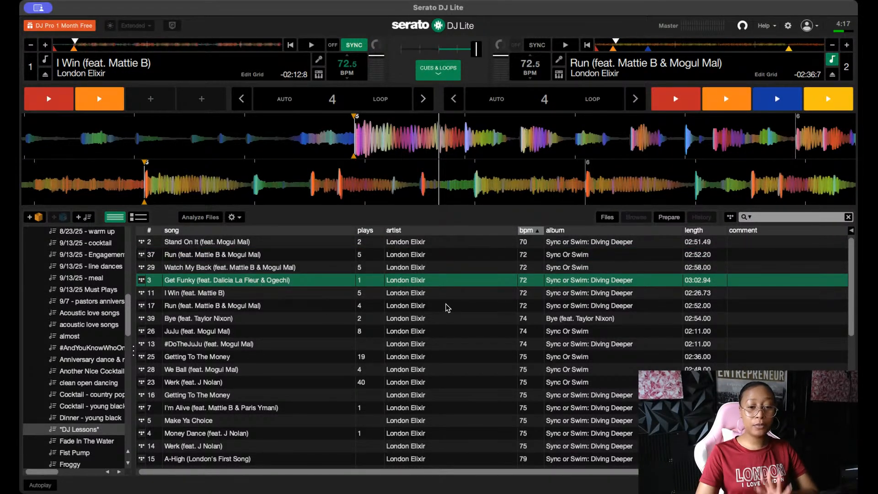
pyautogui.moveTo(443, 284); pyautogui.dragTo(562, 201)
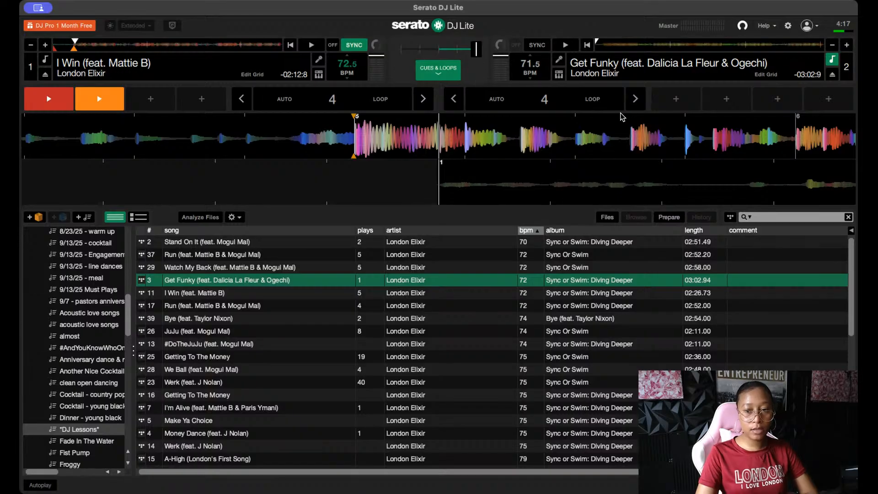
pyautogui.moveTo(549, 176); pyautogui.dragTo(510, 179)
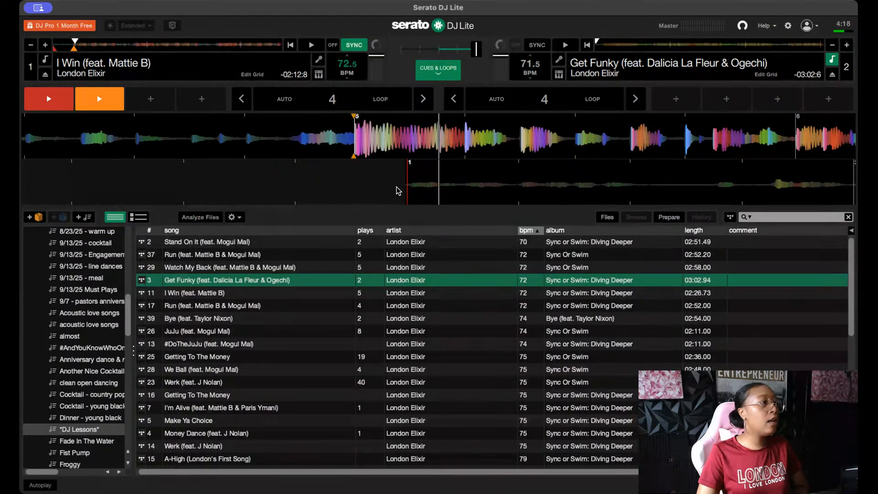
pyautogui.moveTo(399, 192); pyautogui.dragTo(417, 172)
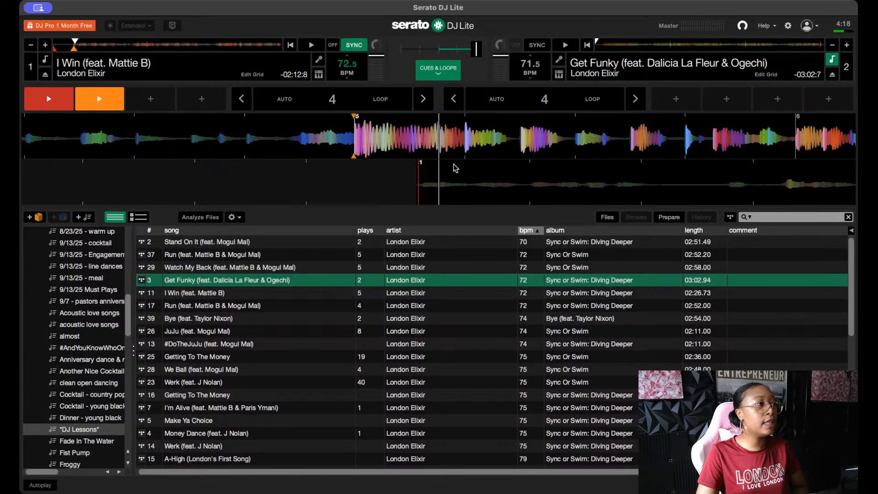
pyautogui.moveTo(463, 182)
pyautogui.mouseDown()
pyautogui.moveTo(544, 189)
pyautogui.moveTo(482, 185)
pyautogui.mouseUp()
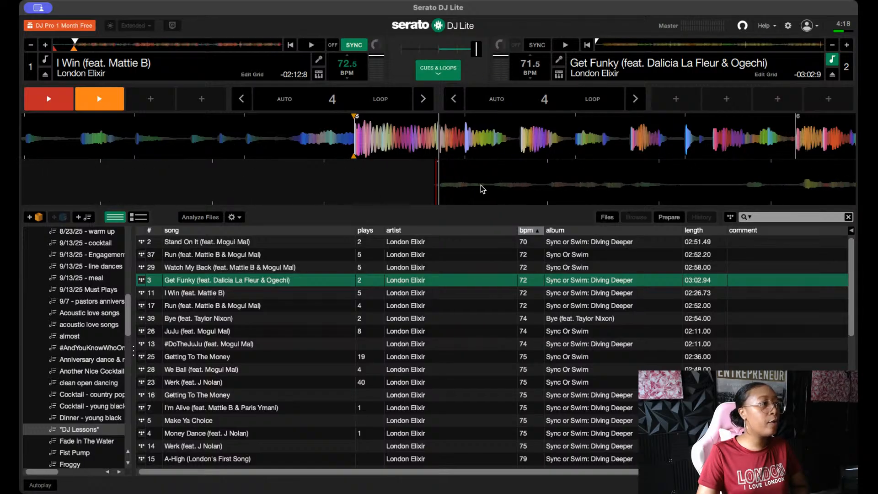
pyautogui.click(665, 104)
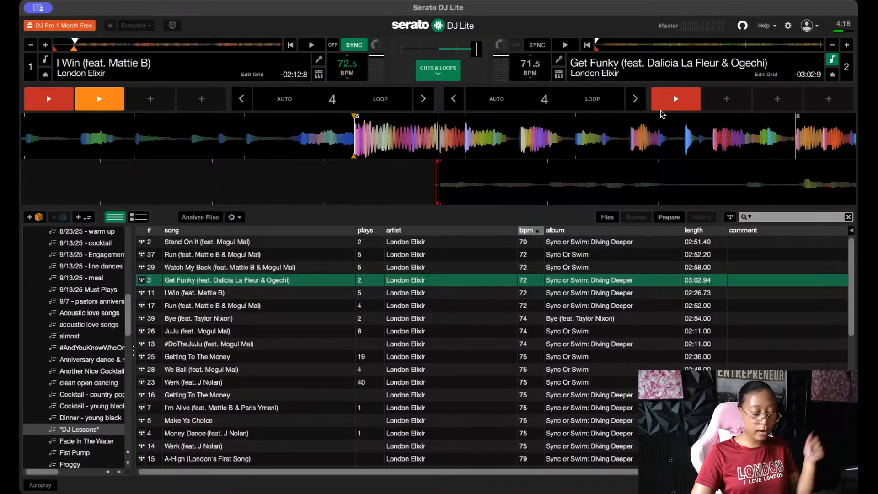
# Play "Get Funky" from its first cue point into bar 3 and save the second cue point at the start of that bar
pyautogui.click(661, 110)
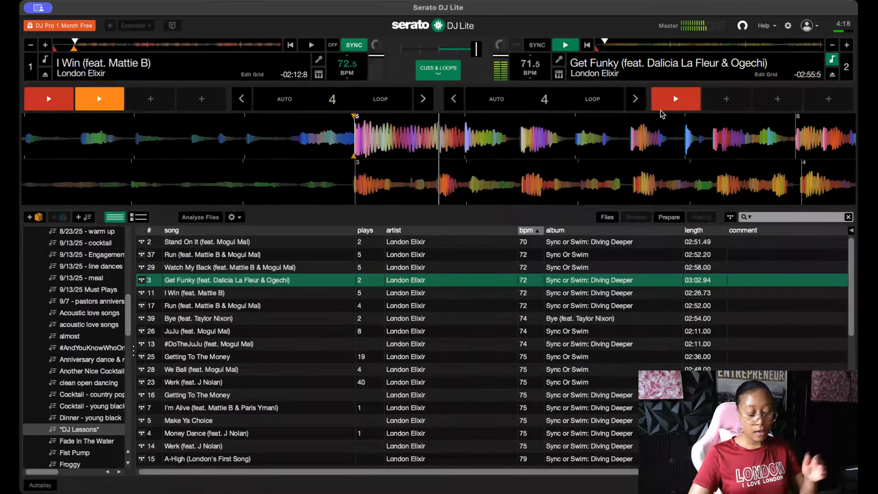
pyautogui.press('s')
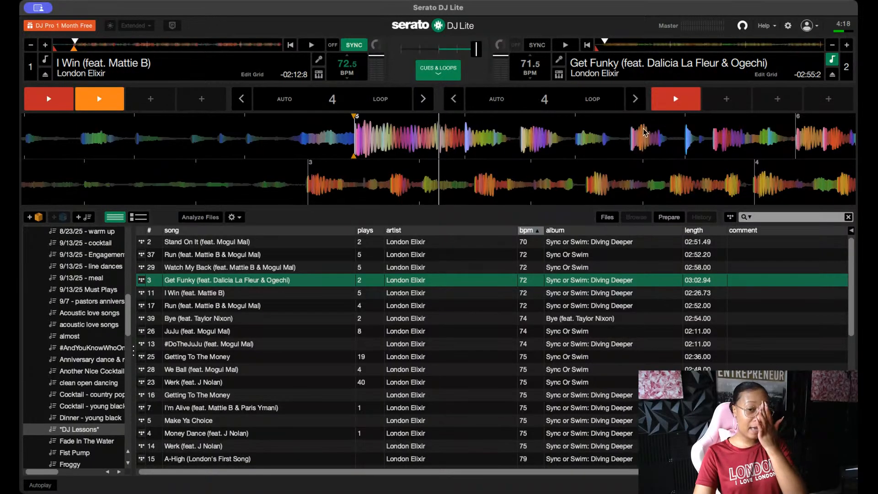
pyautogui.moveTo(414, 201)
pyautogui.mouseDown()
pyautogui.moveTo(550, 196)
pyautogui.moveTo(512, 184)
pyautogui.moveTo(533, 187)
pyautogui.mouseUp()
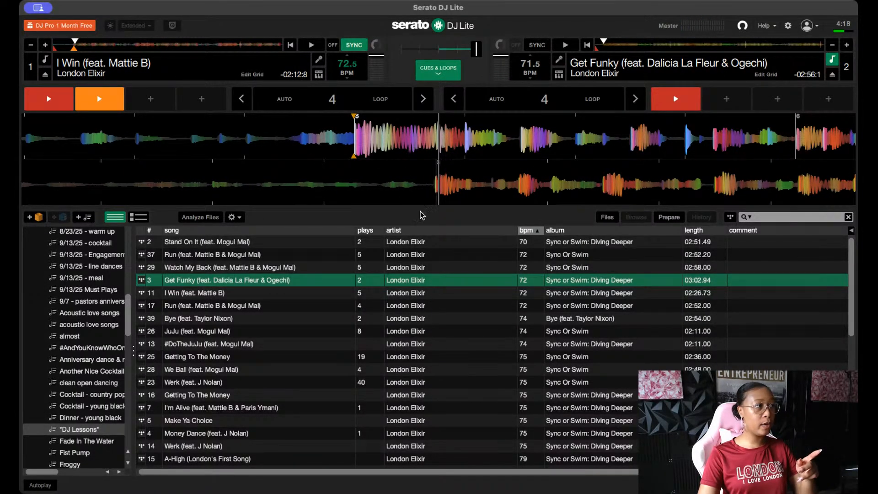
pyautogui.moveTo(467, 185)
pyautogui.mouseDown()
pyautogui.moveTo(476, 185)
pyautogui.moveTo(468, 184)
pyautogui.mouseUp()
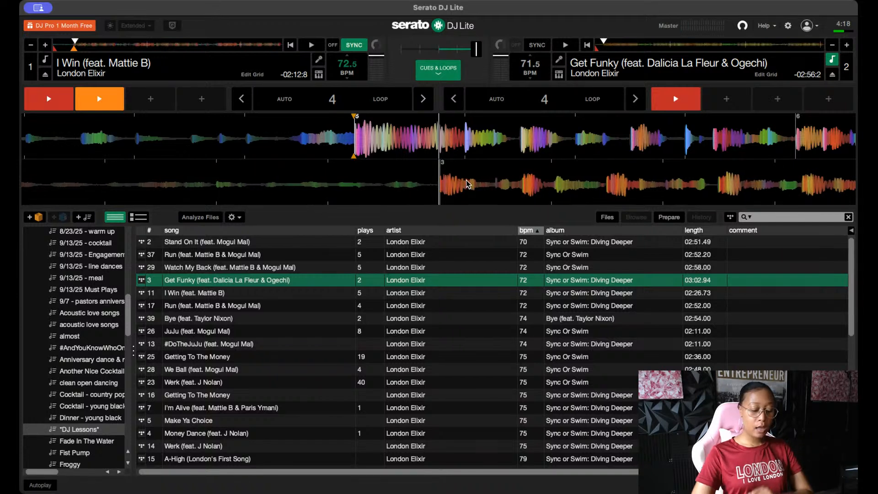
pyautogui.press('7')
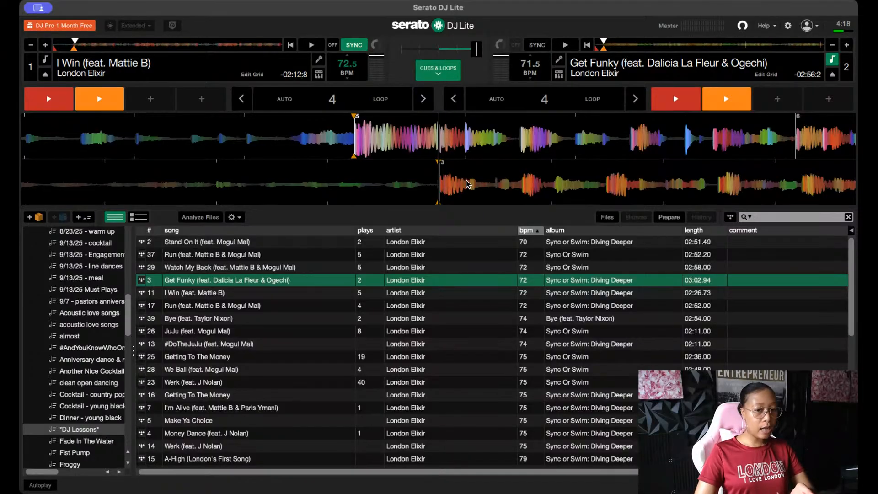
# Return "Get Funky" to its first cue point and, with the crossfader fully on deck 1, trigger the second cue point of "I Win"
pyautogui.press('6')
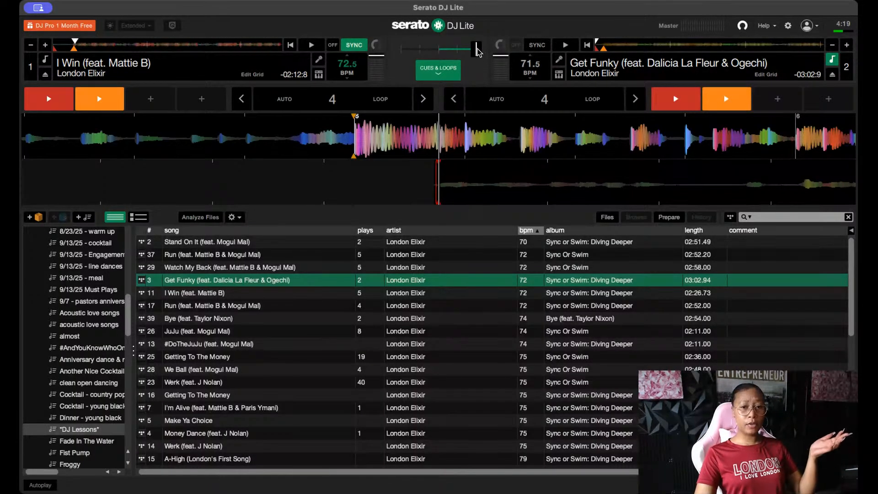
pyautogui.moveTo(477, 49); pyautogui.dragTo(401, 48)
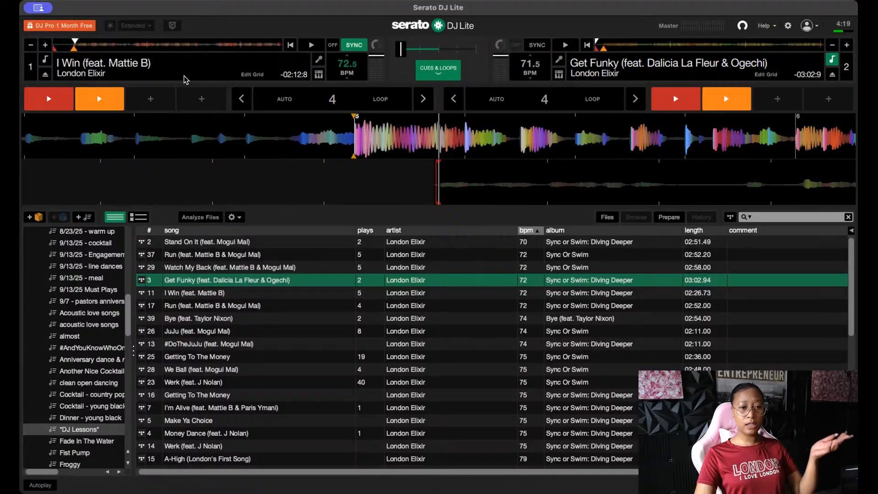
pyautogui.click(103, 98)
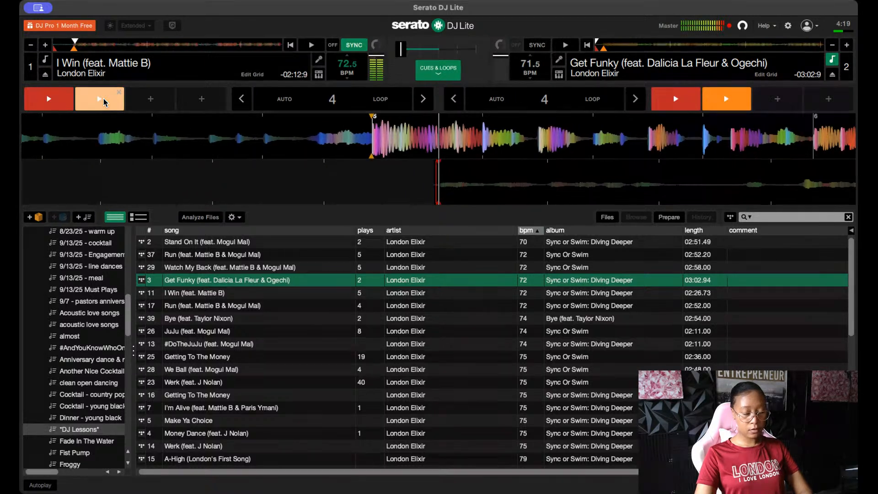
# Centre the crossfader, retrigger the second cue point of "I Win", and play "Get Funky" alongside it from its first cue point, pausing before bar 3
pyautogui.moveTo(401, 48); pyautogui.dragTo(454, 50)
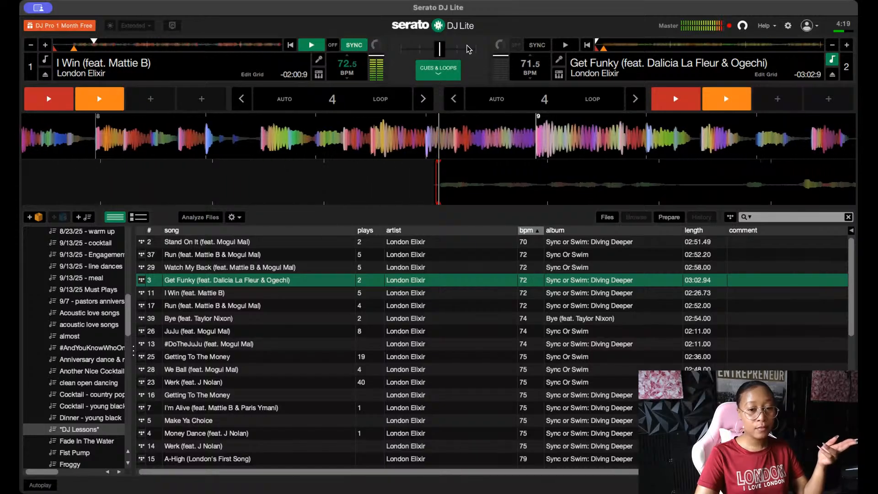
pyautogui.press('2')
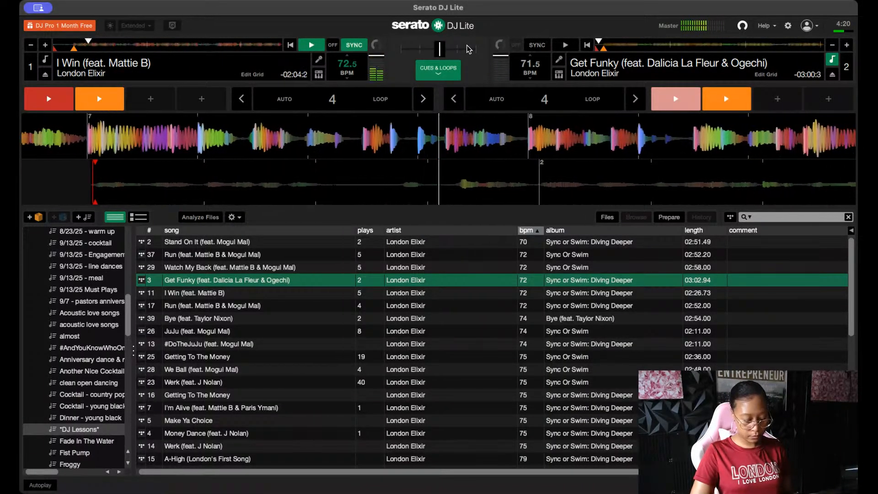
pyautogui.press('s')
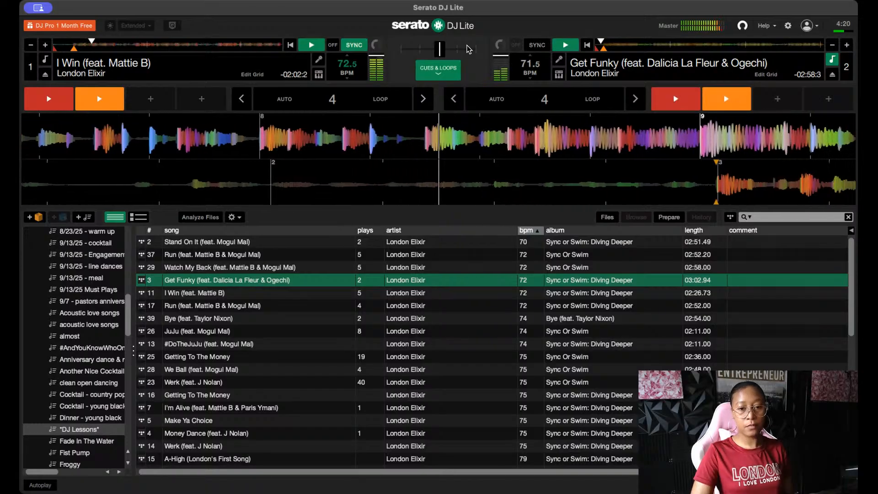
pyautogui.press('s')
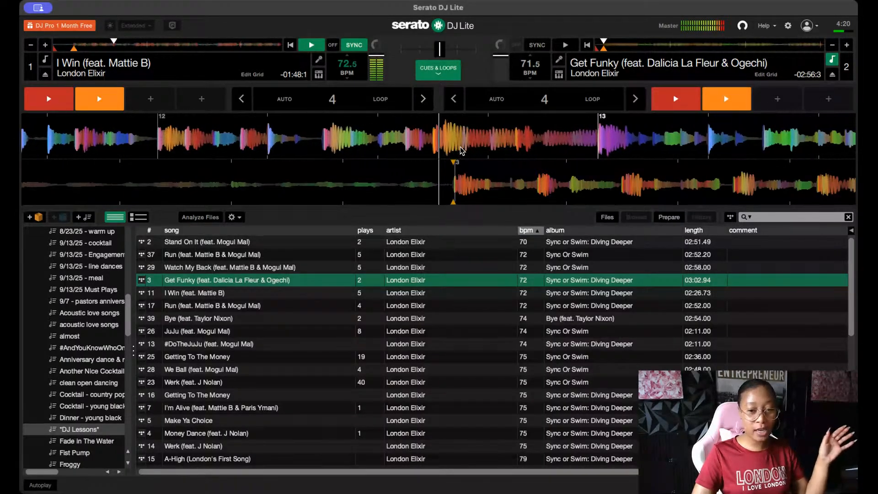
# Play "Get Funky" again from its first cue point, crossfade fully to deck 2, and pause it just before bar 5
pyautogui.press('6')
pyautogui.press('s')
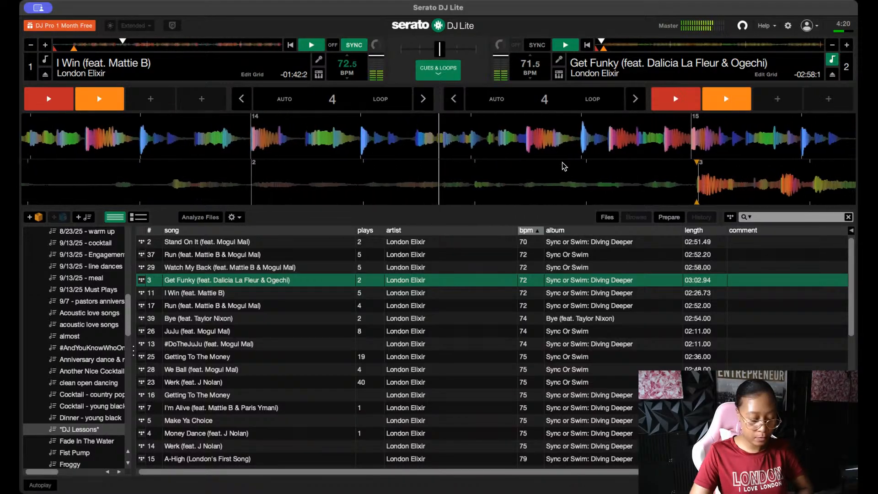
pyautogui.moveTo(438, 50); pyautogui.dragTo(476, 49)
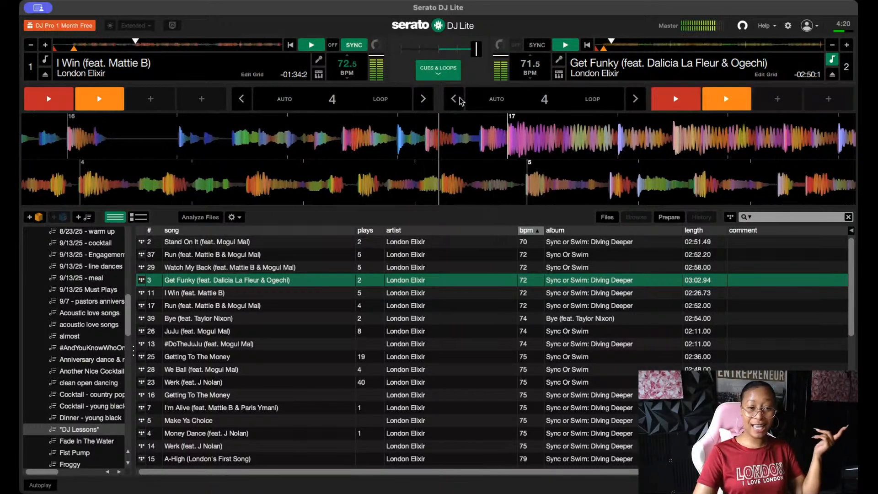
pyautogui.press('s')
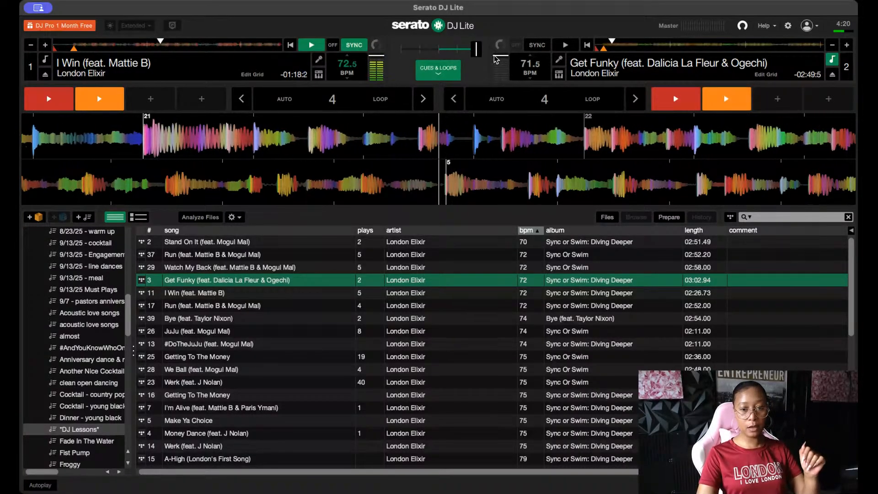
# Swing the crossfader fully to deck 1 and back to deck 2, then bring in "Get Funky" from its second cue point and pause "I Win"
pyautogui.moveTo(477, 49); pyautogui.dragTo(402, 49)
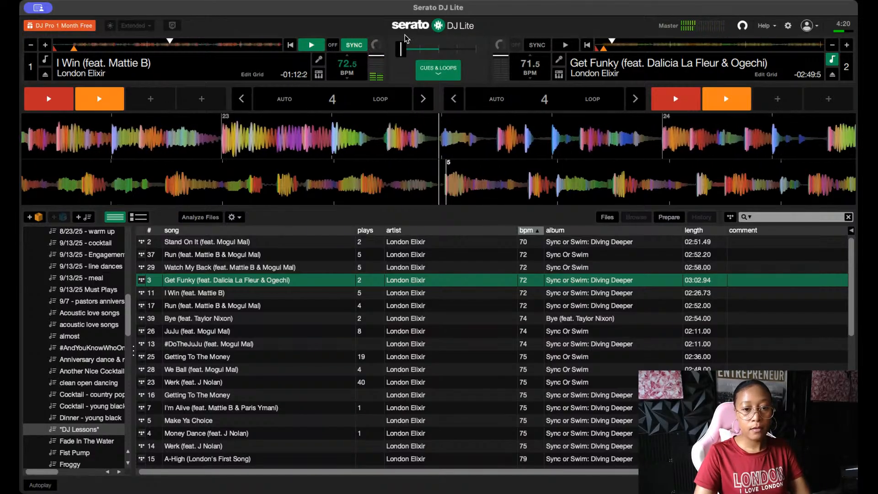
pyautogui.moveTo(401, 49); pyautogui.dragTo(477, 49)
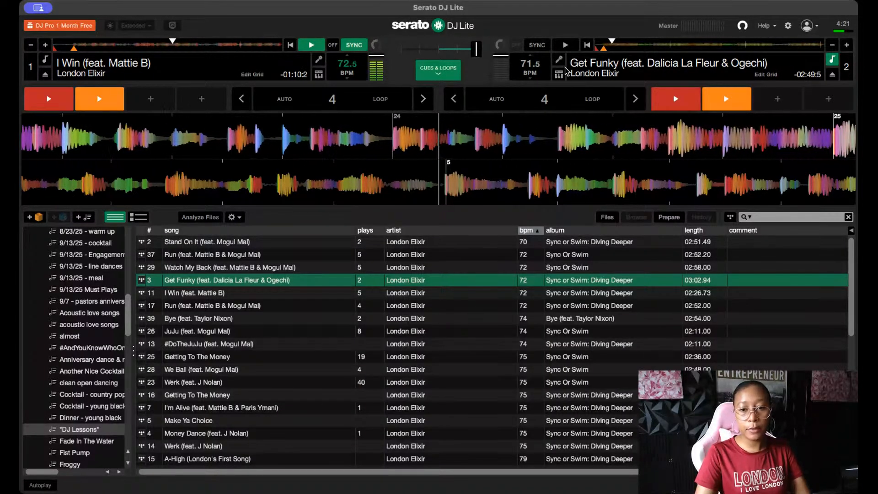
pyautogui.press('7')
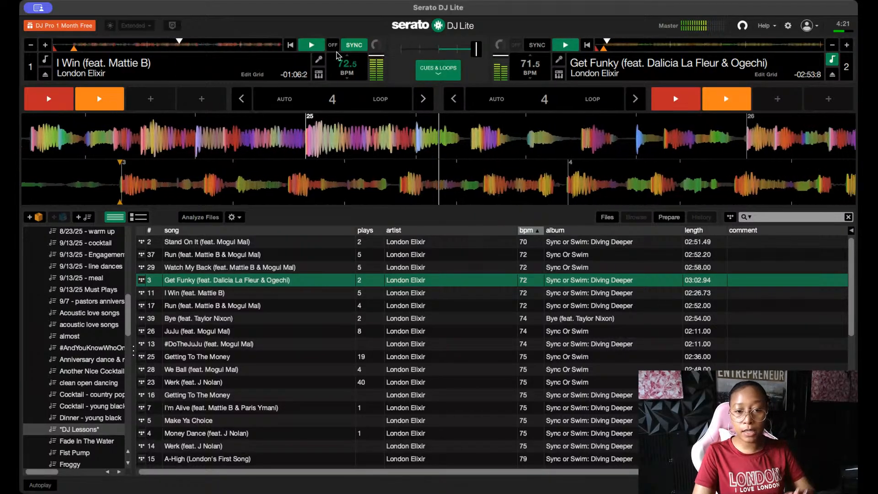
pyautogui.press('w')
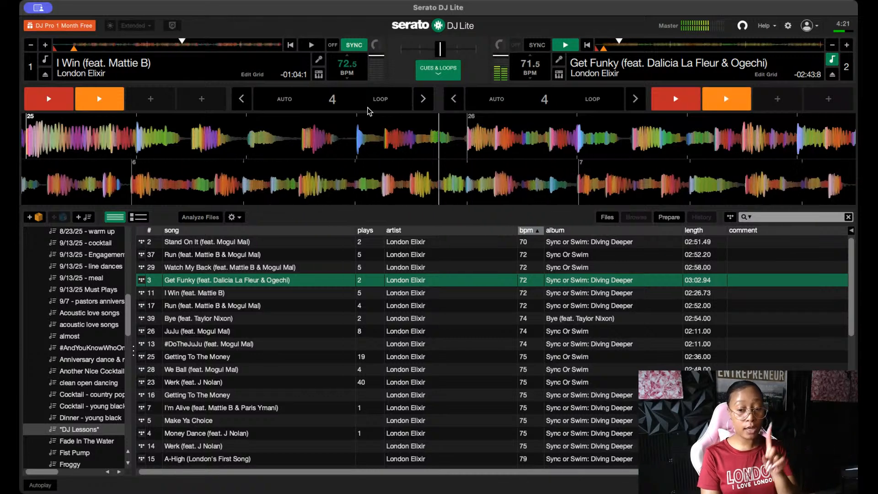
# Return "I Win" to its first cue point and play it from there while "Get Funky" keeps running
pyautogui.press('1')
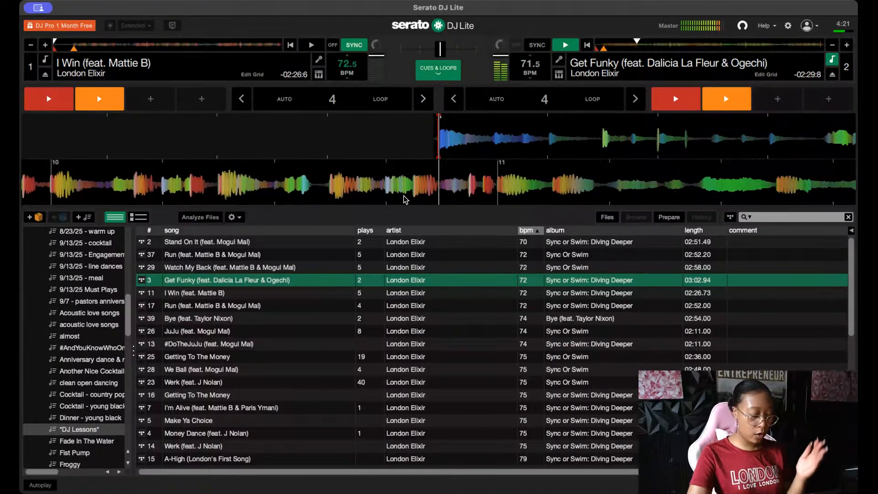
pyautogui.press('1')
pyautogui.press('w')
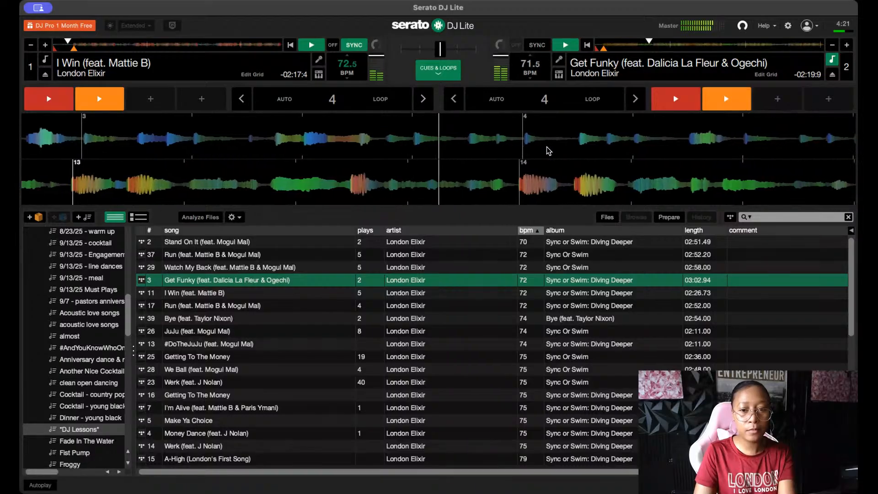
# Sync deck 2 to deck 1's tempo, crossfade fully to deck 1, and pause both decks
pyautogui.click(541, 46)
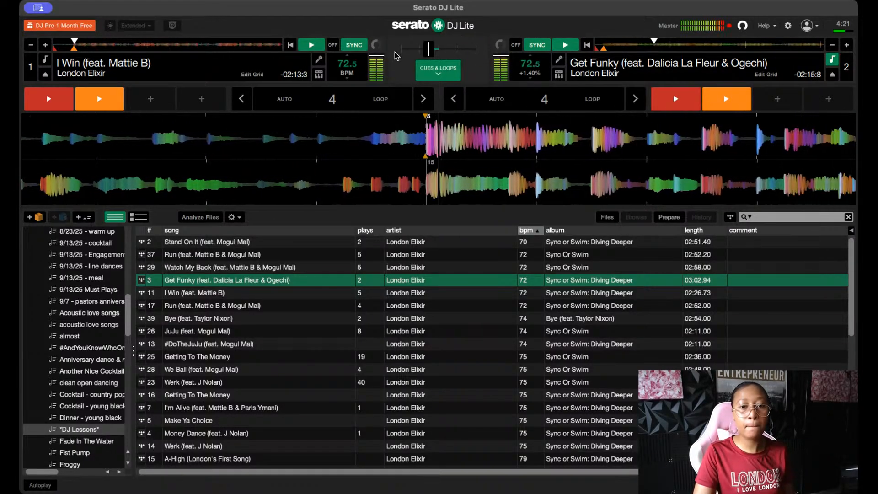
pyautogui.moveTo(440, 49); pyautogui.dragTo(309, 47)
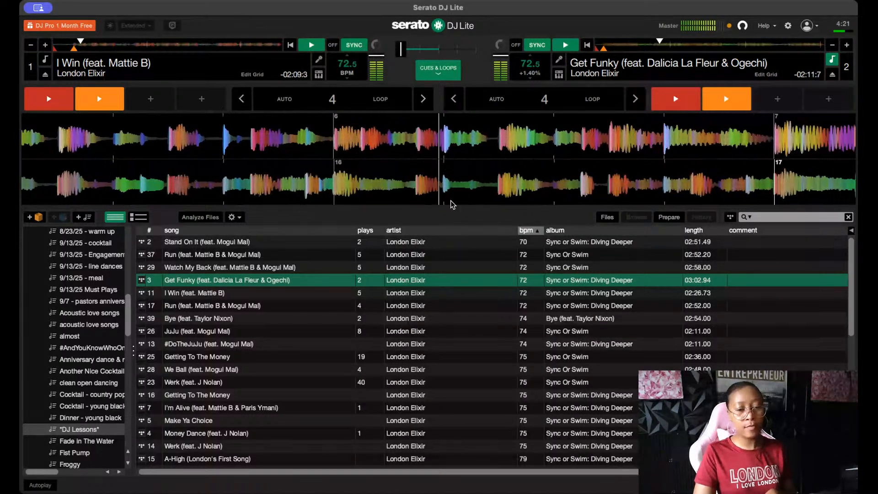
pyautogui.press('s')
pyautogui.press('w')
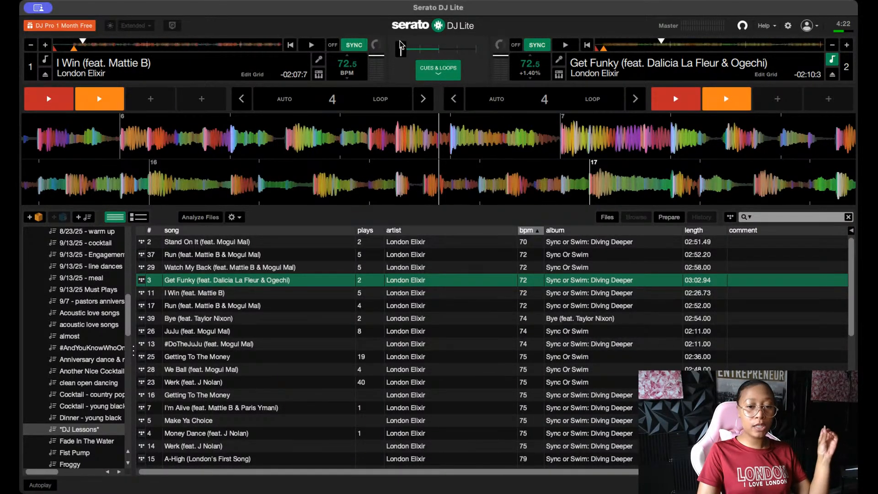
# Cue up and play "Get Funky" on deck 2, then bring the crossfader back to the centre
pyautogui.click(681, 97)
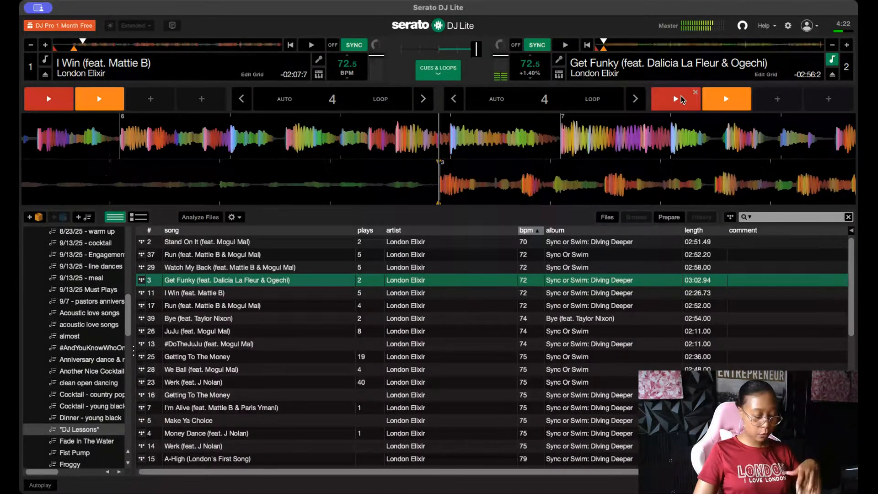
pyautogui.press('s')
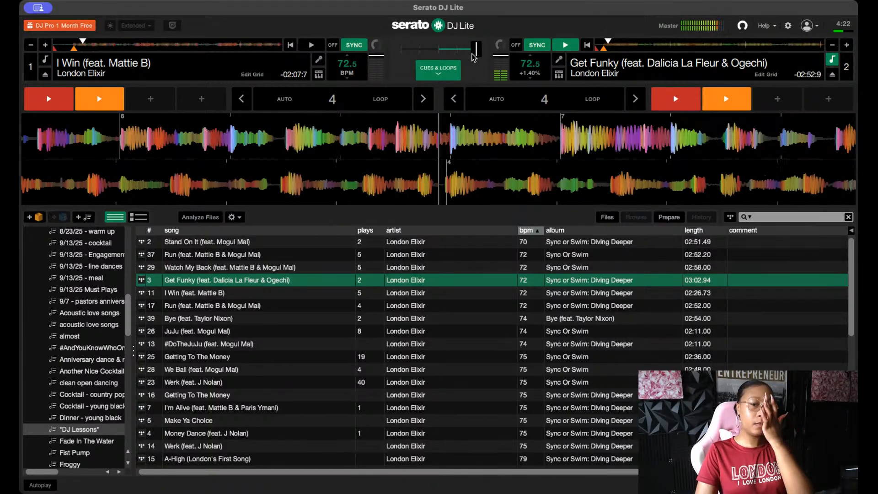
pyautogui.moveTo(457, 52); pyautogui.dragTo(440, 51)
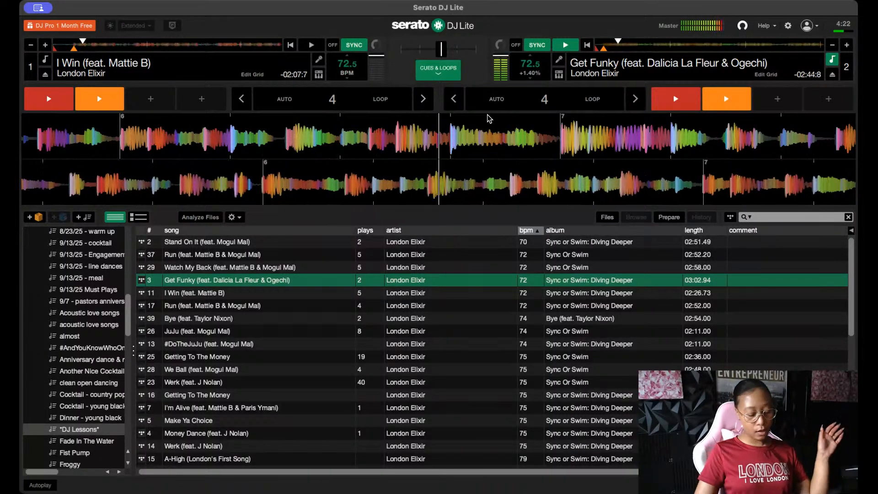
# Play "I Win" from its first cue point, crossfade from deck 2 toward deck 1, and pause both decks
pyautogui.press('1')
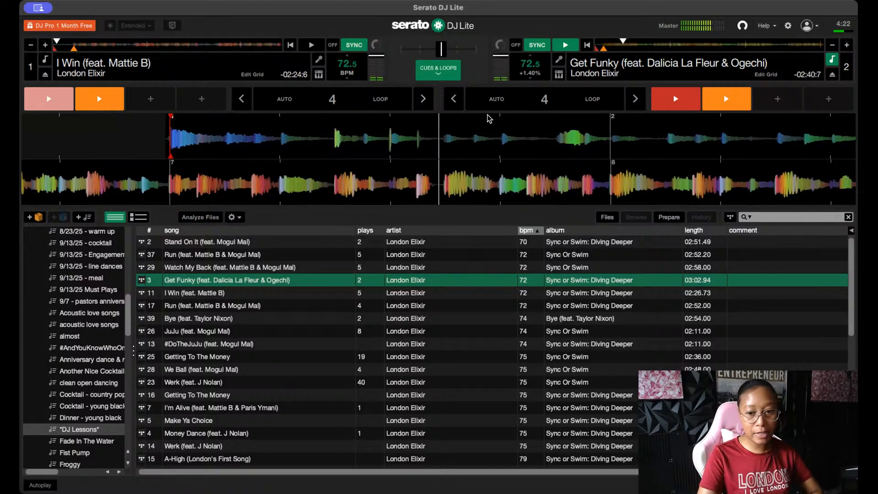
pyautogui.press('w')
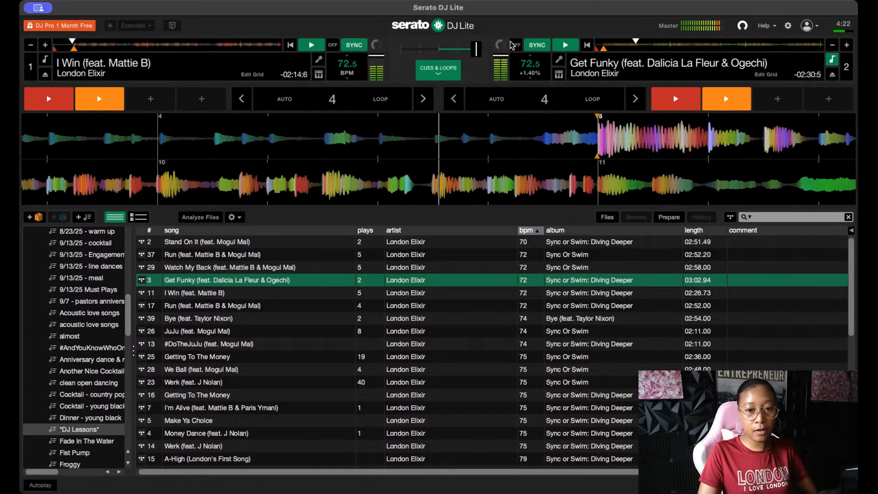
pyautogui.moveTo(476, 48); pyautogui.dragTo(147, 50)
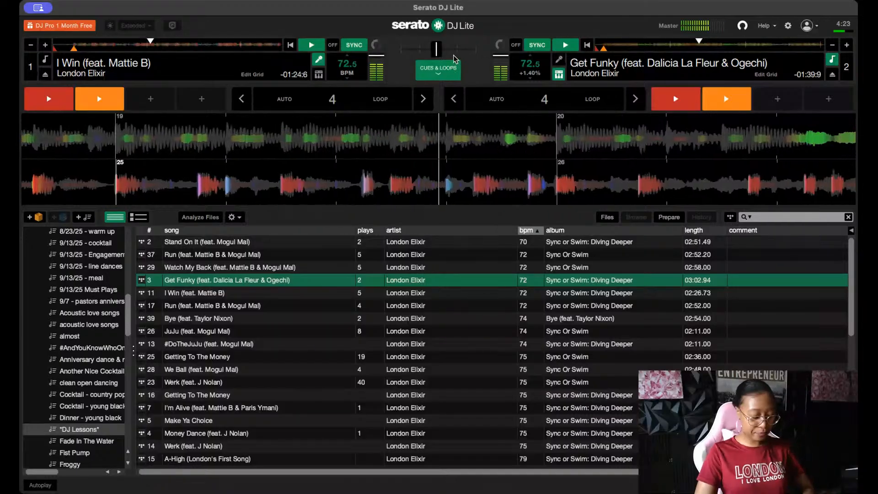
pyautogui.press('s')
pyautogui.press('w')
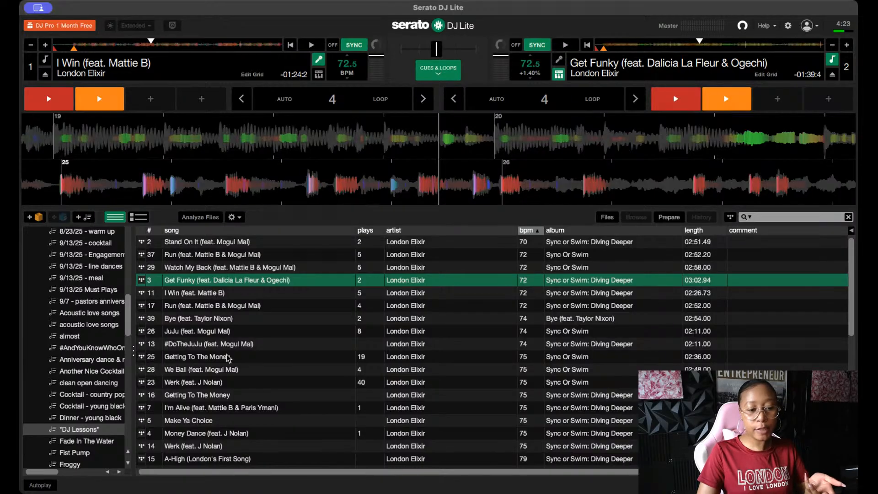
# With "We Ball" selected in the library, turn off the vocals stem on deck 1 and move the crossfader fully to deck 1
pyautogui.click(222, 371)
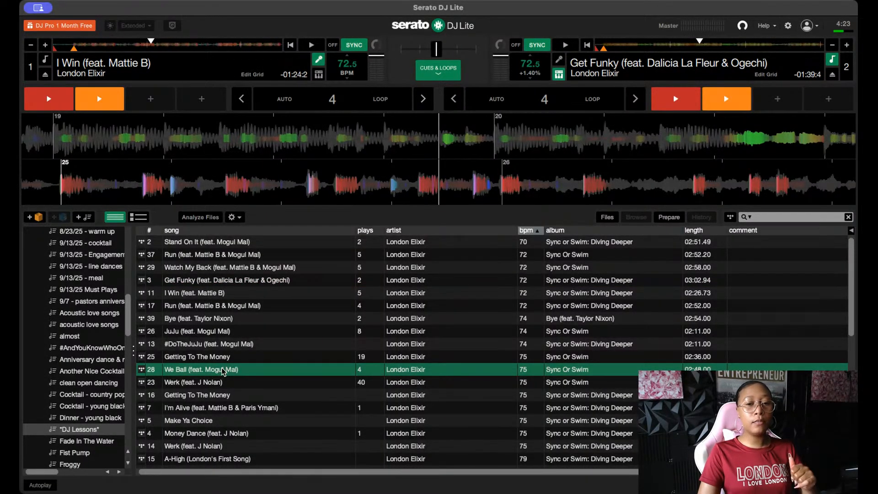
pyautogui.click(315, 63)
pyautogui.moveTo(439, 54); pyautogui.dragTo(401, 54)
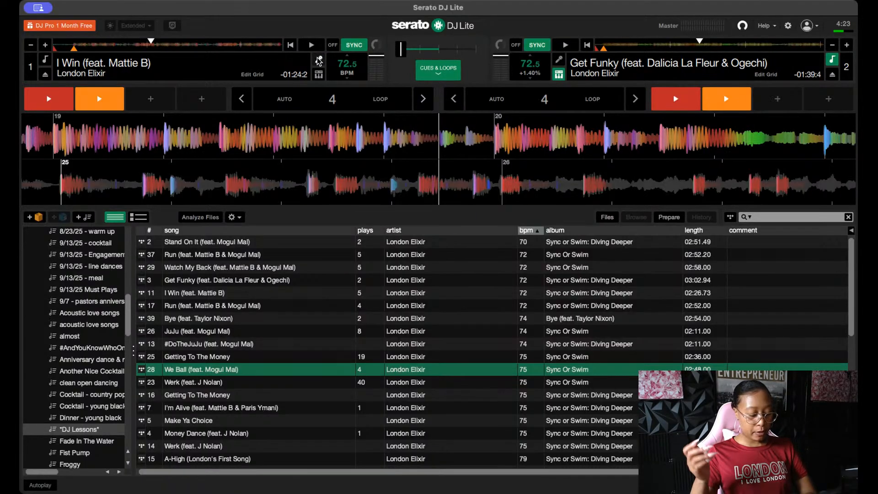
# Trigger the first cue point of "I Win" repeatedly, play on from it, and pause the track within bar 1
pyautogui.press('1')
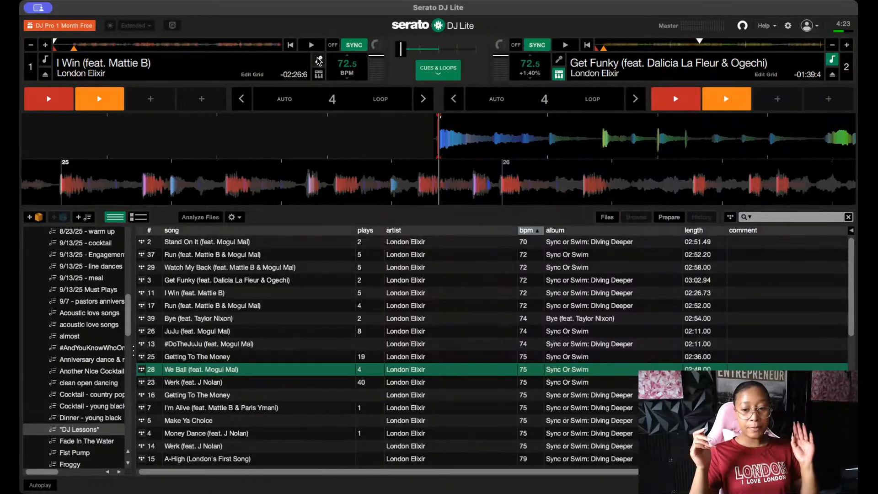
pyautogui.press('1')
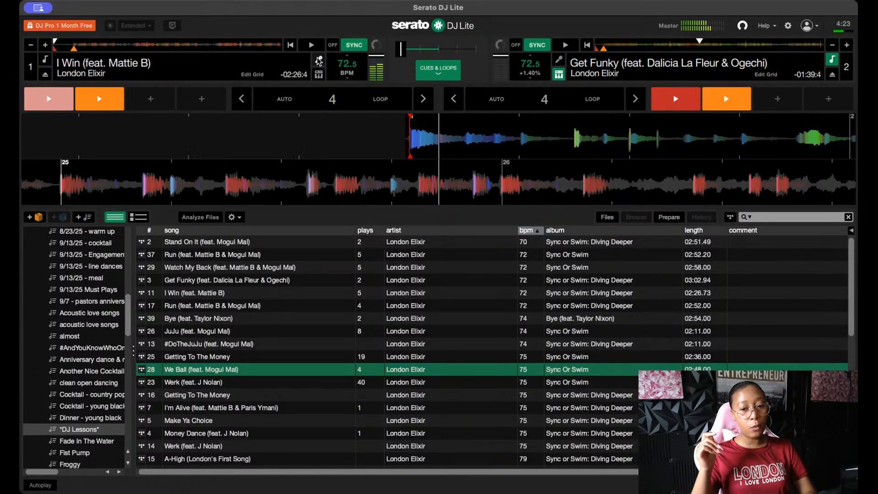
pyautogui.press('1')
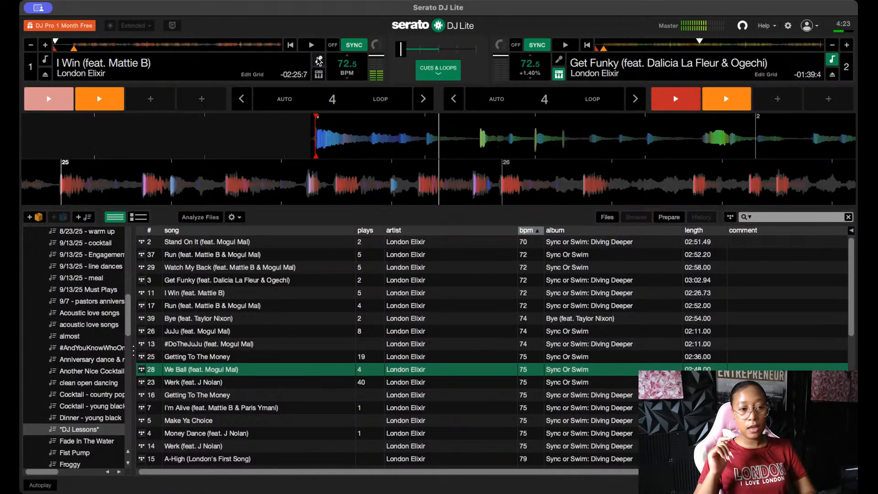
pyautogui.press('w')
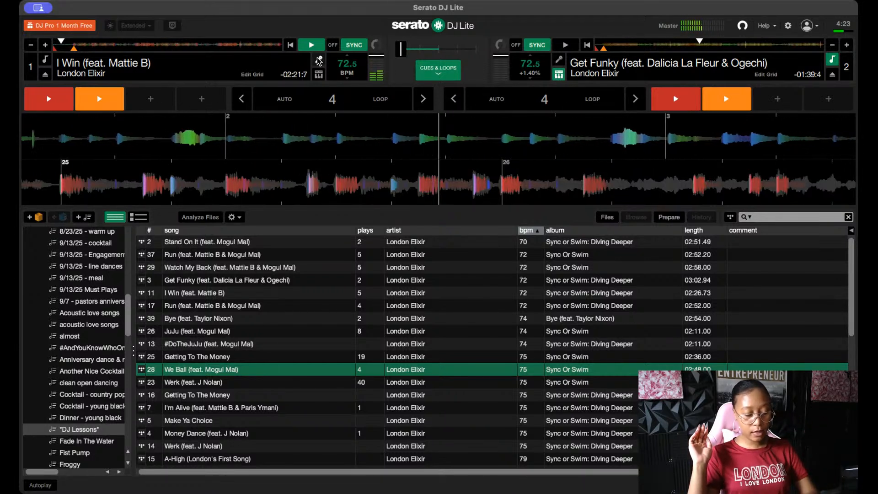
pyautogui.press('1')
pyautogui.press('w')
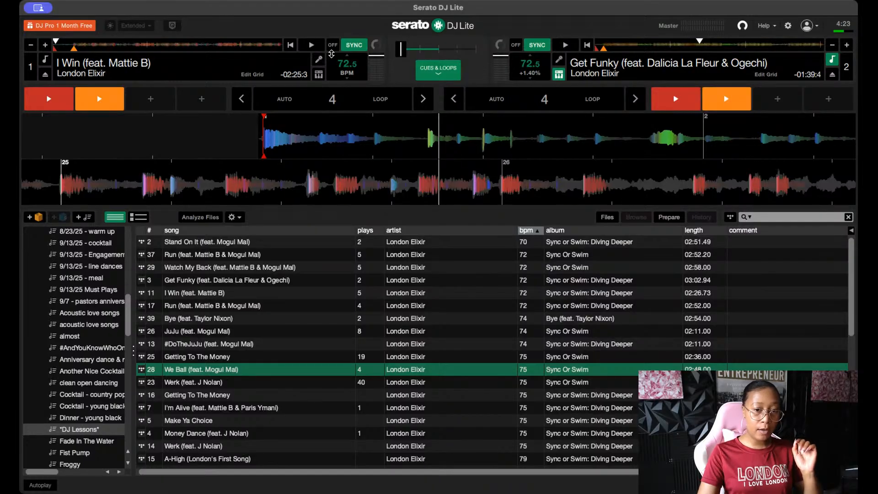
# Centre the crossfader and play "Get Funky" briefly from its first cue point, pausing it again
pyautogui.moveTo(399, 48); pyautogui.dragTo(436, 49)
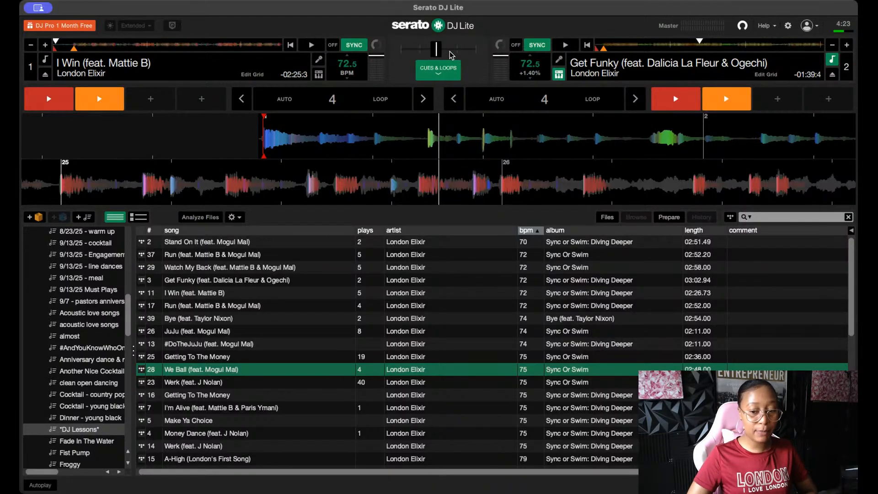
pyautogui.press('6')
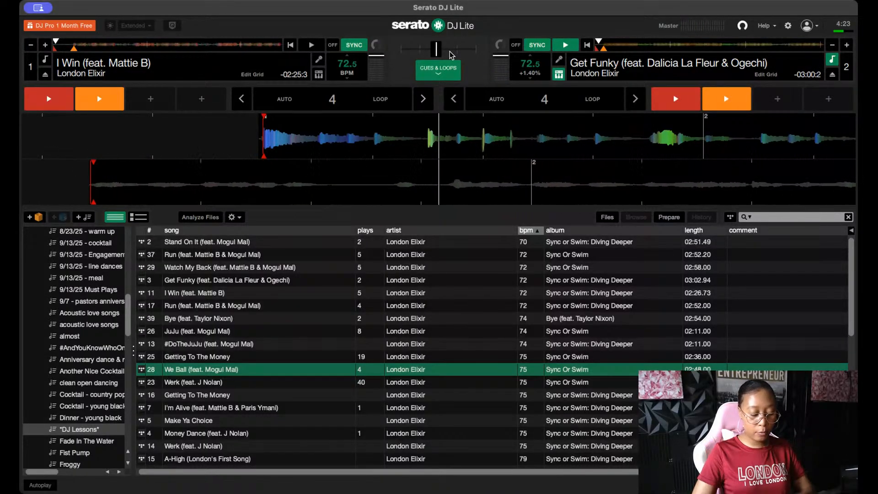
pyautogui.press('s')
# Jump "Get Funky" to its second cue point, play it into bar 5, and pause it
pyautogui.press('7')
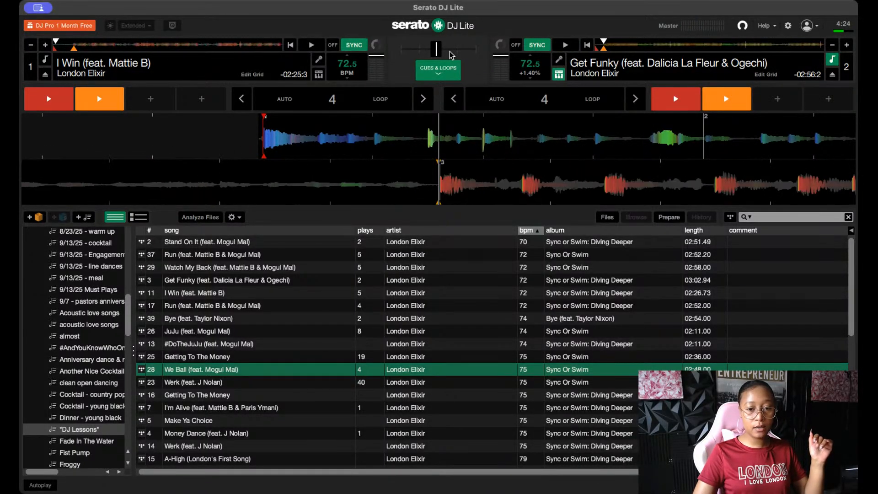
pyautogui.press('s')
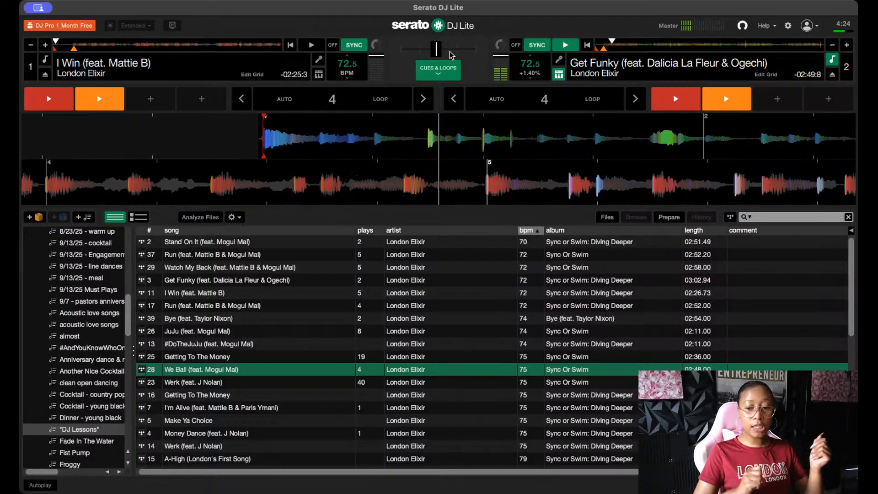
pyautogui.press('s')
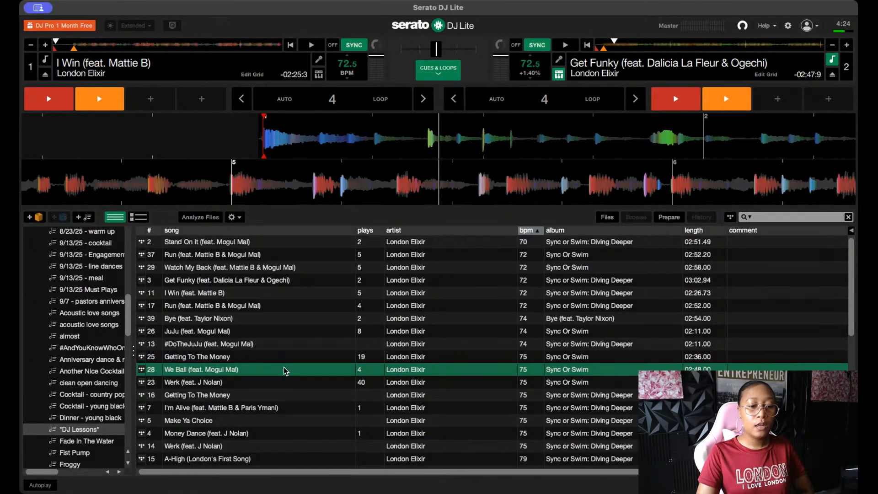
# Load "Werk (feat. J Nolan)" onto deck 1 and track 17, "Run (feat. Mattie B & Mogul Mal)", onto deck 2
pyautogui.moveTo(276, 384); pyautogui.dragTo(347, 144)
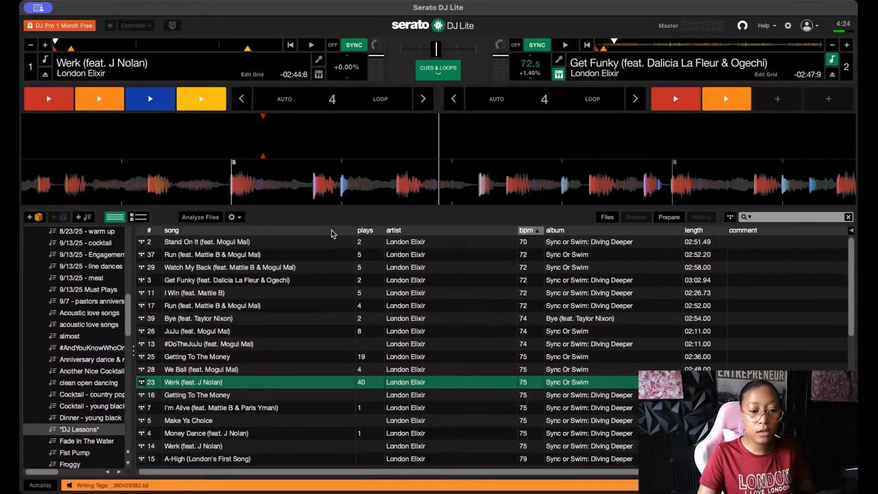
pyautogui.click(229, 396)
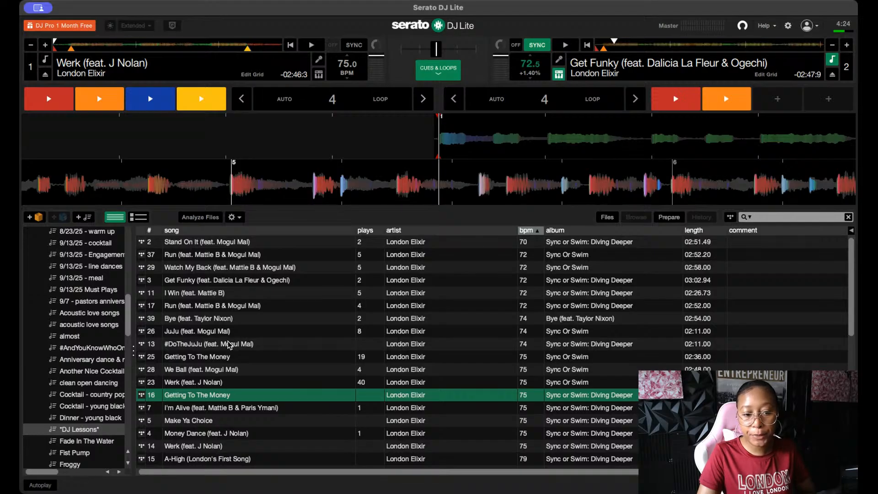
pyautogui.moveTo(255, 307); pyautogui.dragTo(495, 184)
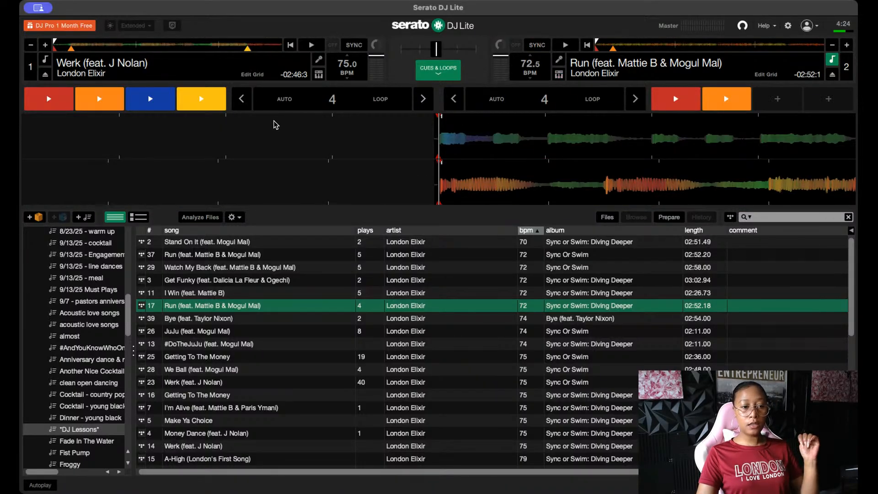
# Delete the first and second cue points on both decks
pyautogui.click(120, 93)
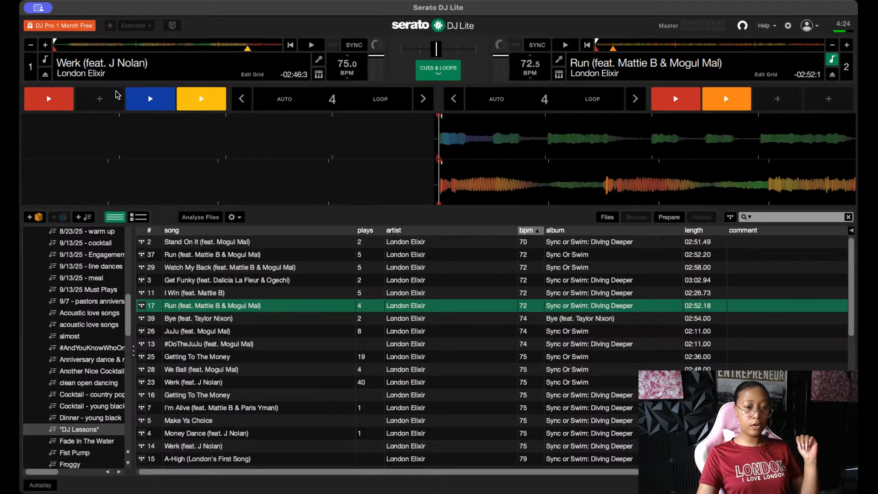
pyautogui.click(67, 94)
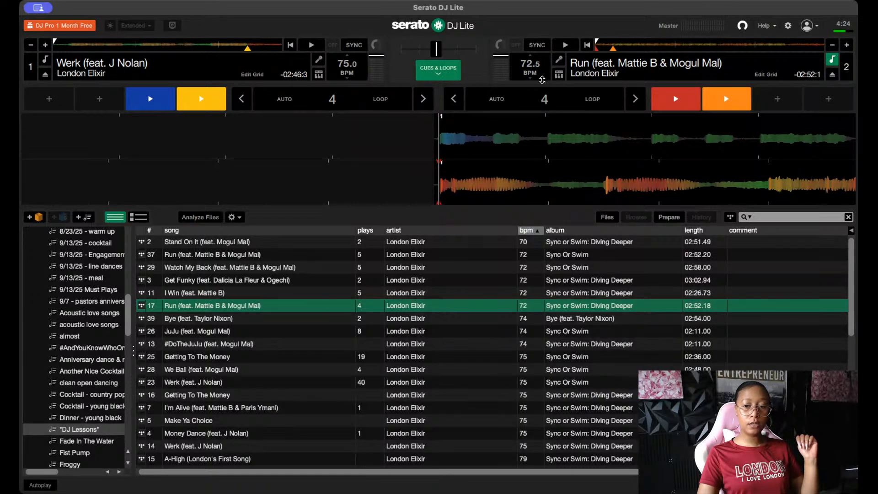
pyautogui.click(696, 93)
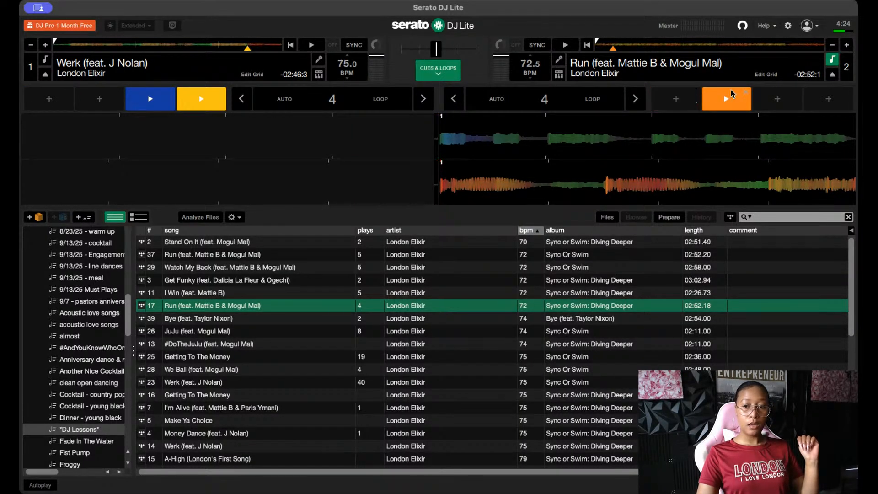
pyautogui.click(748, 97)
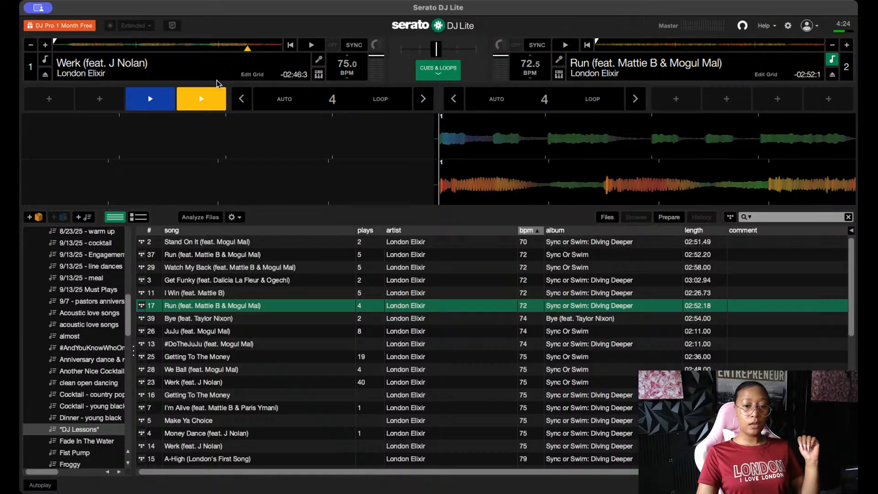
# Set the first cue point of "Werk" at its start and the second at bar 5, and pause deck 1 after bar 6
pyautogui.moveTo(513, 138)
pyautogui.mouseDown()
pyautogui.moveTo(553, 139)
pyautogui.moveTo(498, 131)
pyautogui.moveTo(512, 128)
pyautogui.mouseUp()
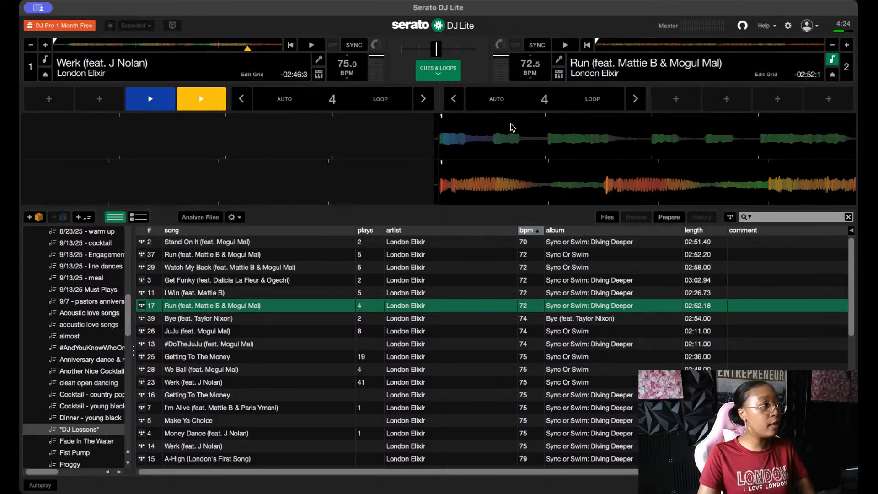
pyautogui.press('1')
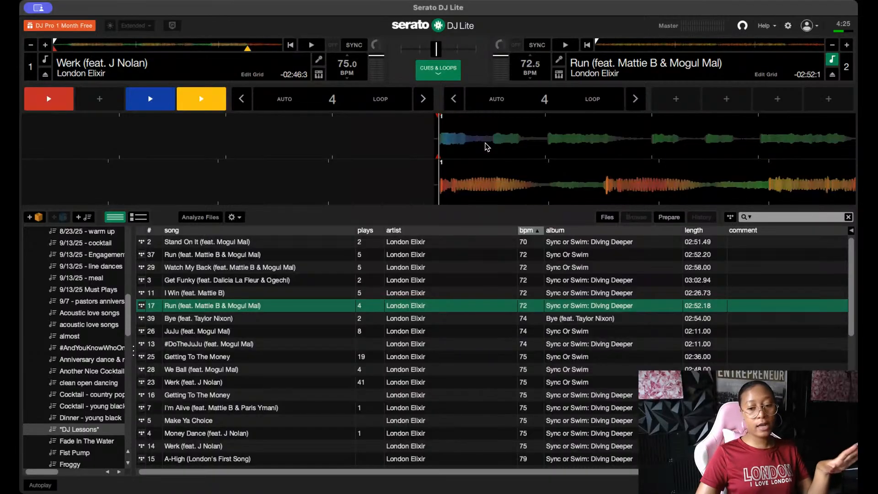
pyautogui.press('space')
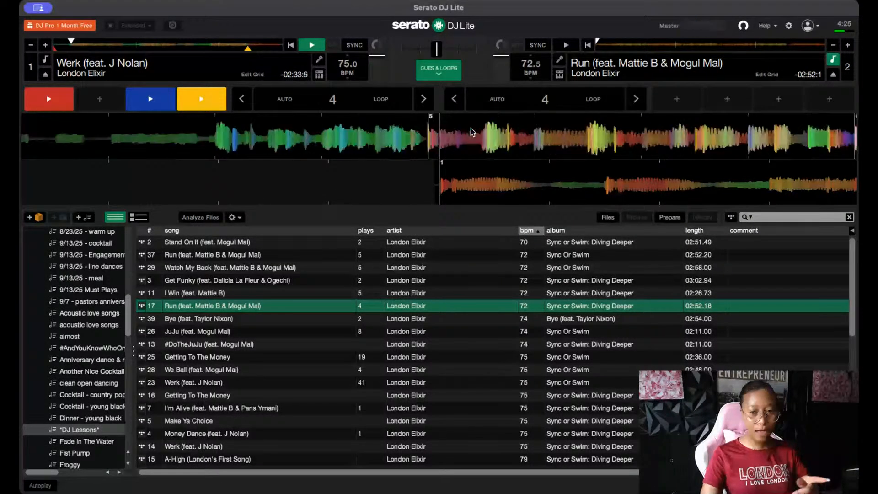
pyautogui.moveTo(471, 128); pyautogui.dragTo(484, 131)
pyautogui.press('2')
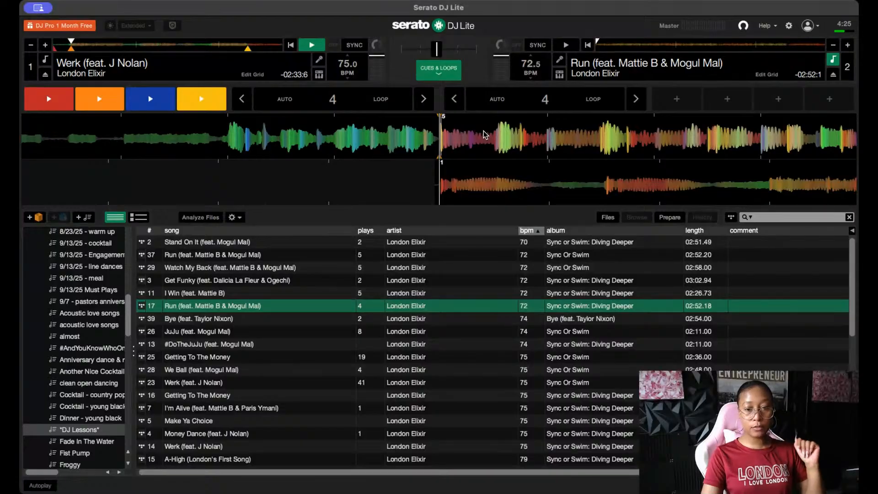
pyautogui.moveTo(484, 131); pyautogui.dragTo(476, 130)
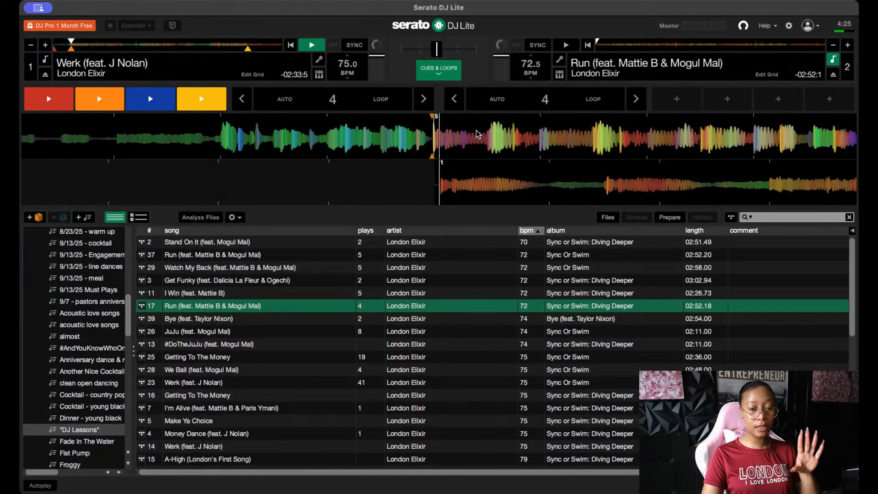
pyautogui.moveTo(476, 130); pyautogui.dragTo(476, 130)
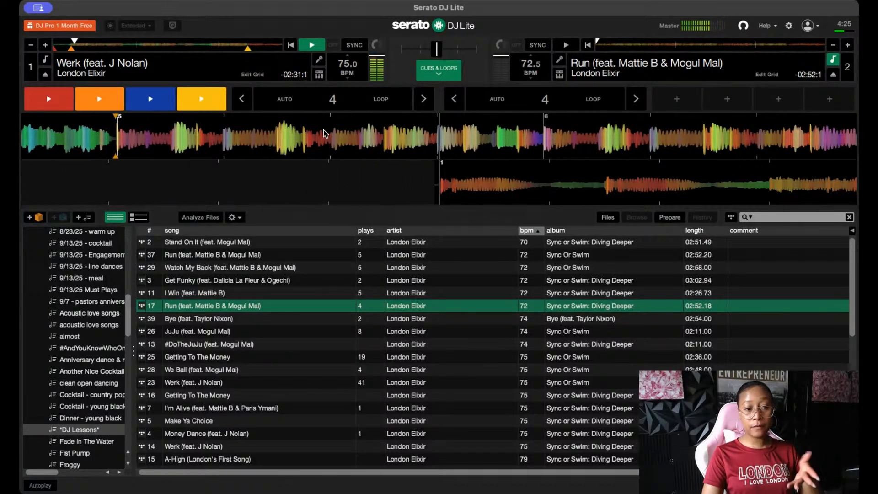
pyautogui.click(318, 48)
# Set the first cue point of "Run" at its start and the second at bar 5, and pause deck 2 within bar 5
pyautogui.moveTo(534, 201)
pyautogui.mouseDown()
pyautogui.moveTo(465, 192)
pyautogui.moveTo(555, 190)
pyautogui.moveTo(532, 185)
pyautogui.mouseUp()
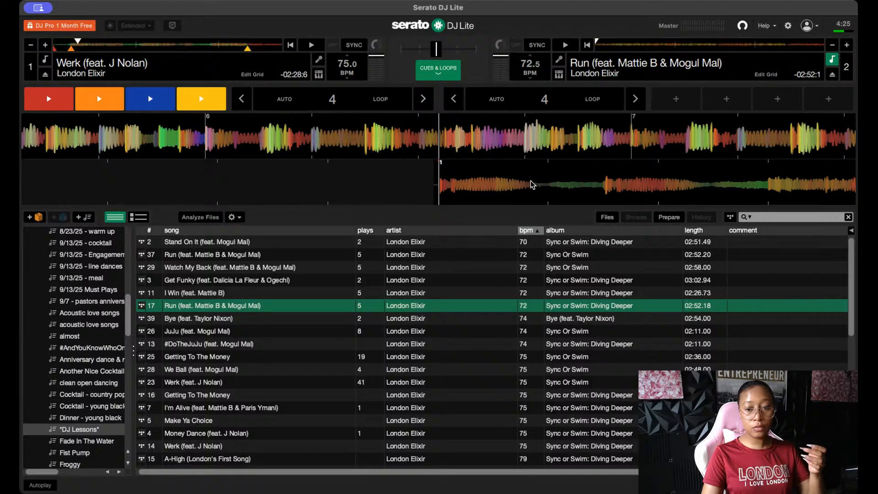
pyautogui.press('6')
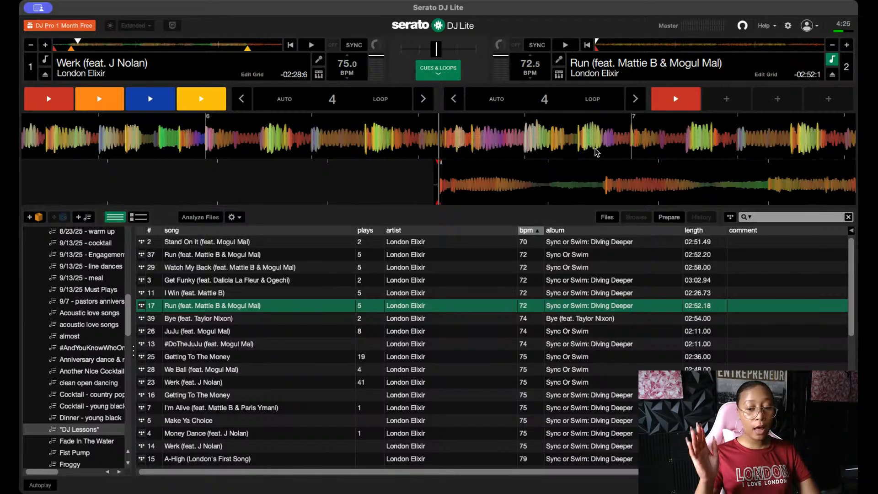
pyautogui.press('s')
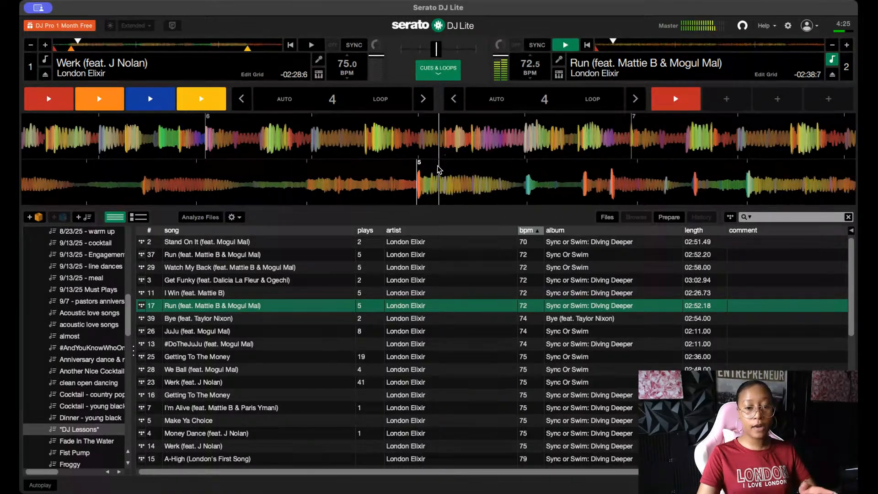
pyautogui.moveTo(477, 183)
pyautogui.mouseDown()
pyautogui.moveTo(506, 190)
pyautogui.moveTo(493, 183)
pyautogui.mouseUp()
pyautogui.press('7')
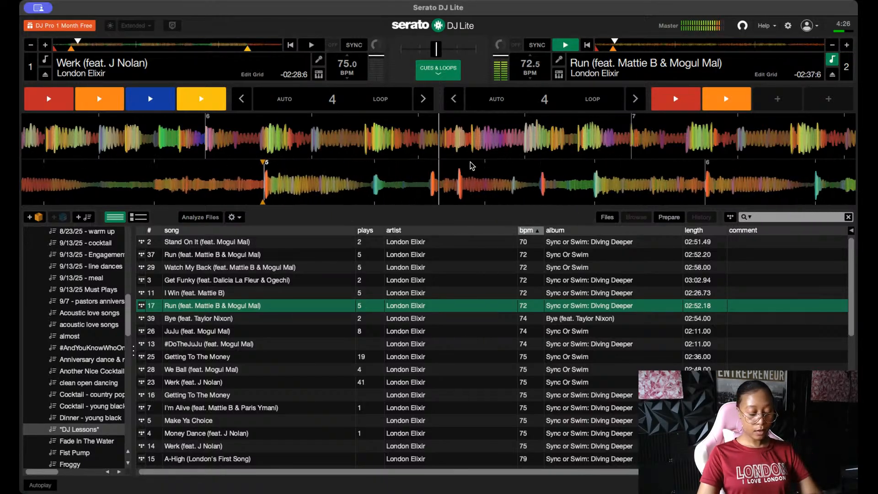
pyautogui.press('s')
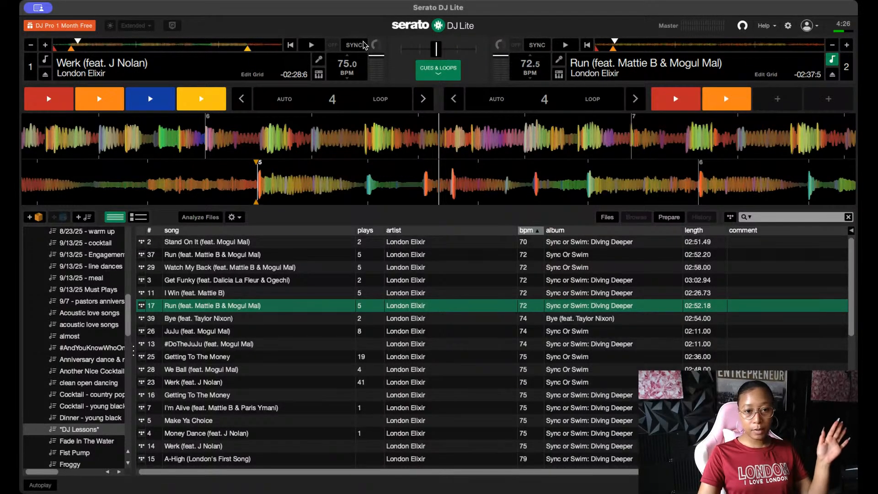
# Sync both decks to 75.0 BPM and play "Werk" from its first cue point
pyautogui.click(535, 45)
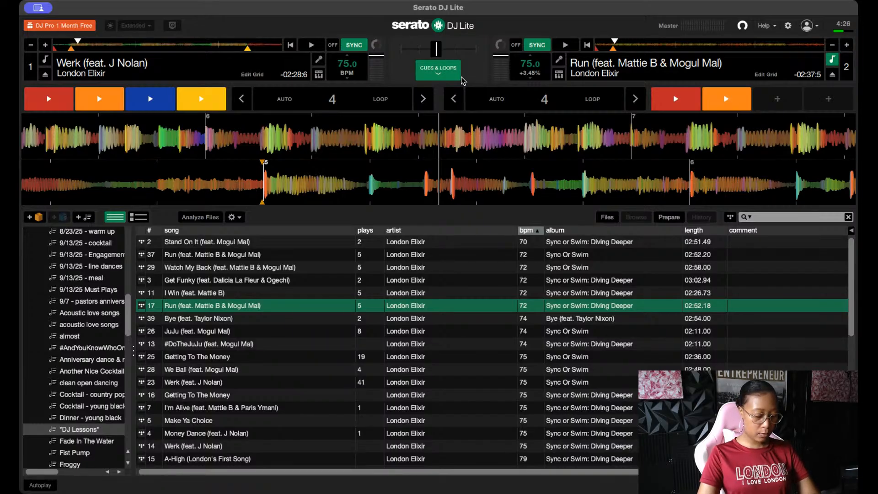
pyautogui.press('1')
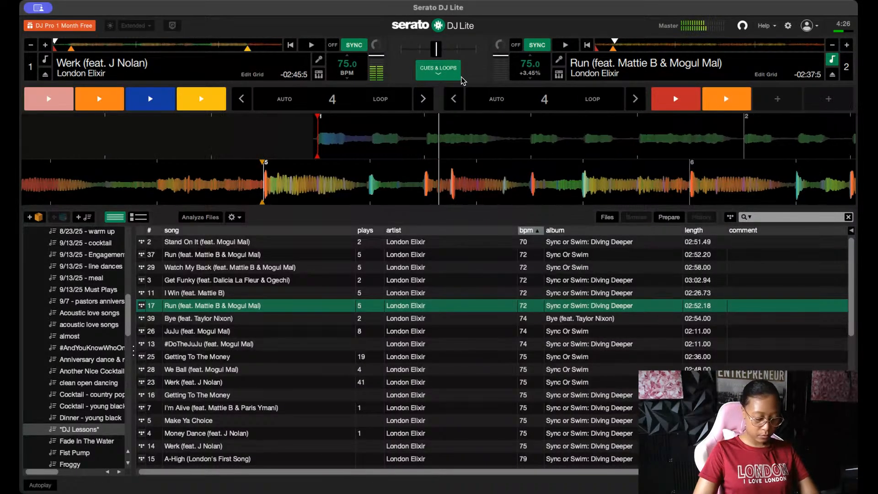
pyautogui.press('space')
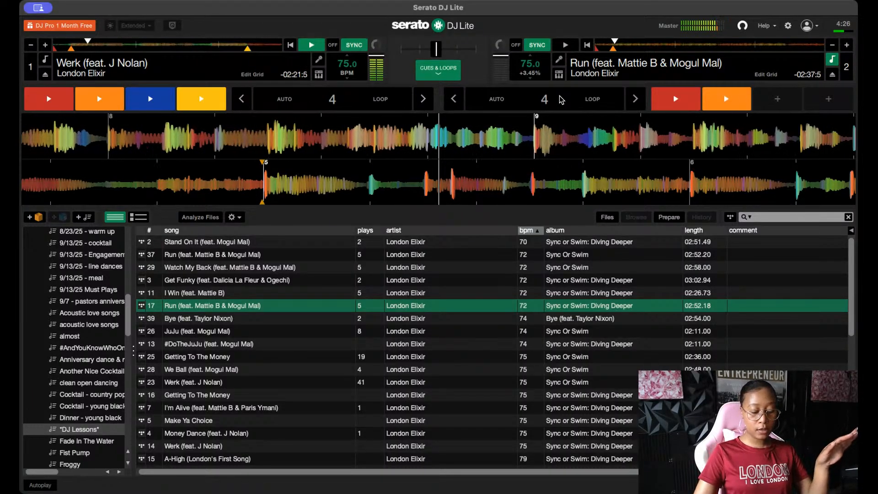
# Start "Run" from its first cue point as "Werk" reaches bar 9, and move the crossfader fully to deck 2
pyautogui.press('6')
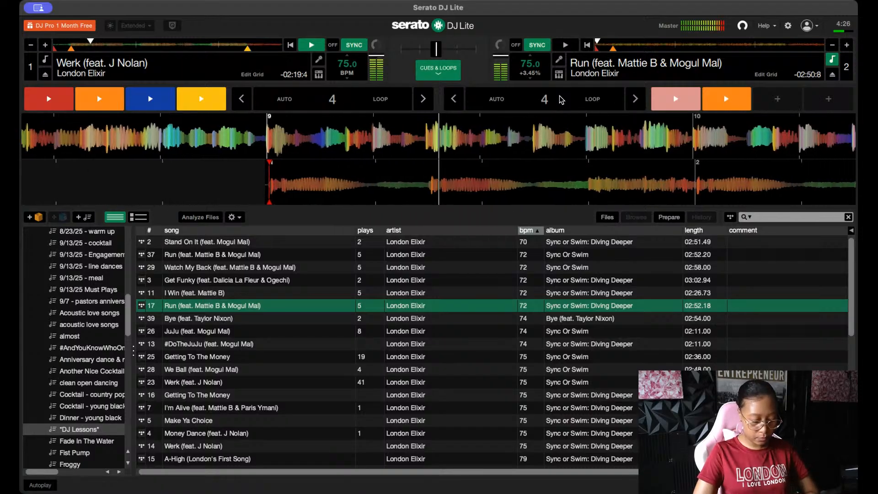
pyautogui.press('s')
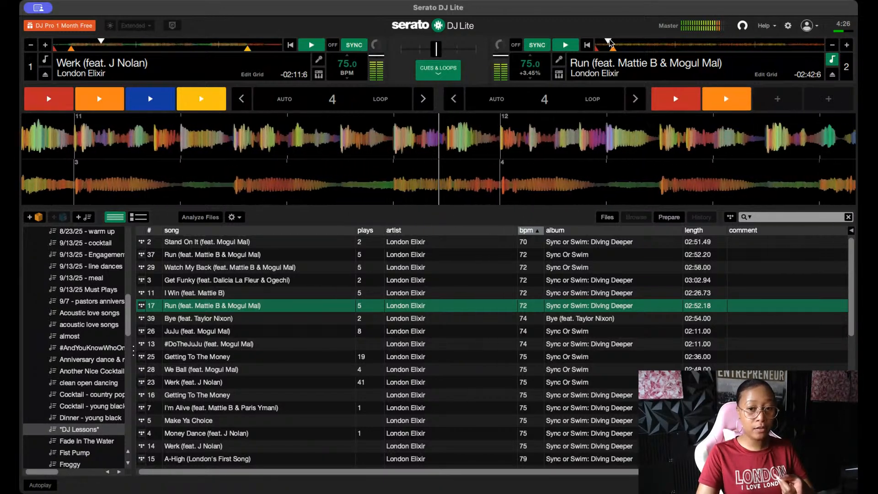
pyautogui.moveTo(436, 56); pyautogui.dragTo(485, 56)
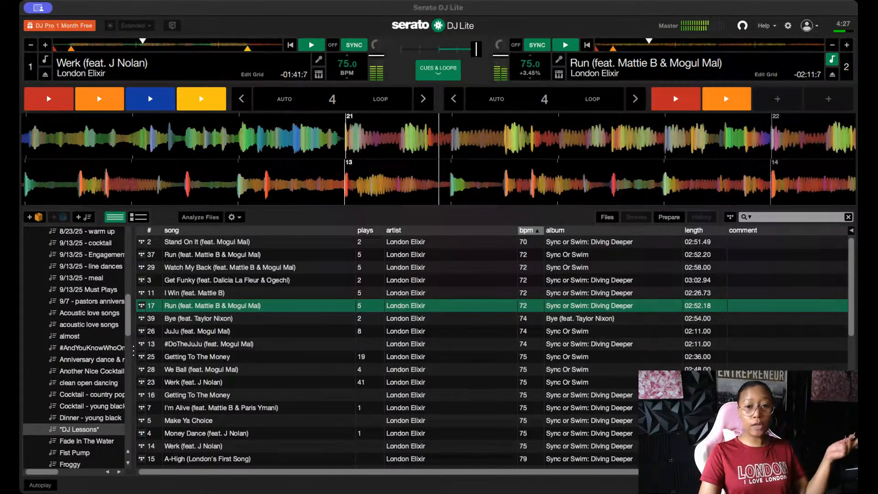
# Isolate the vocals stem on deck 2 and the instrumental stem on deck 1, and bring the crossfader back to about the centre
pyautogui.click(559, 62)
pyautogui.click(319, 75)
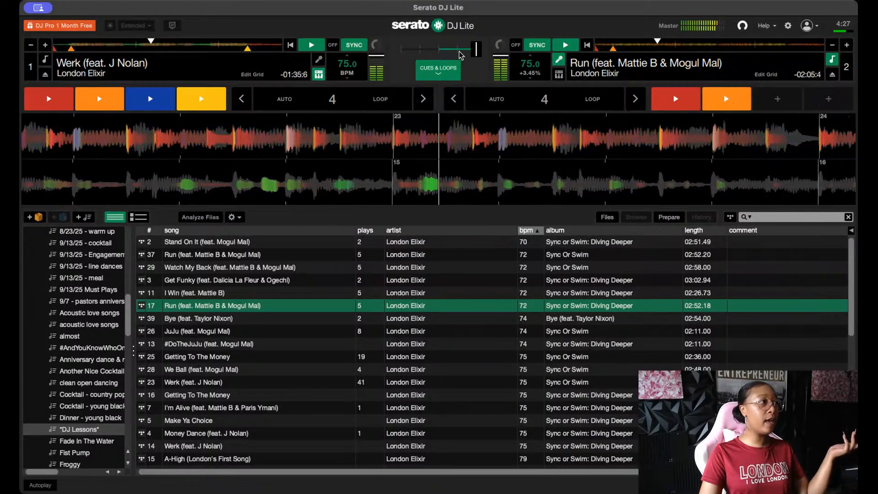
pyautogui.moveTo(467, 55); pyautogui.dragTo(467, 54)
pyautogui.click(460, 52)
pyautogui.click(445, 51)
pyautogui.moveTo(446, 53); pyautogui.dragTo(439, 50)
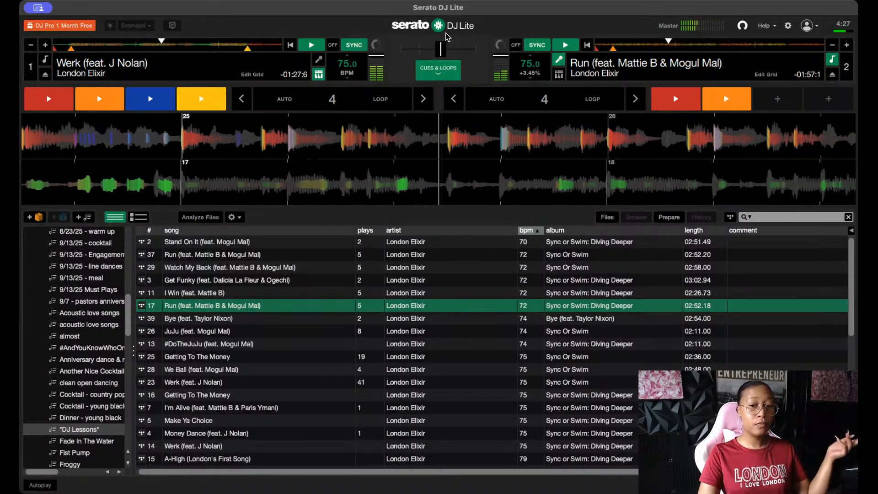
# Swap the isolated stems, switching deck 2 to instrumental and deck 1 to vocals
pyautogui.click(318, 74)
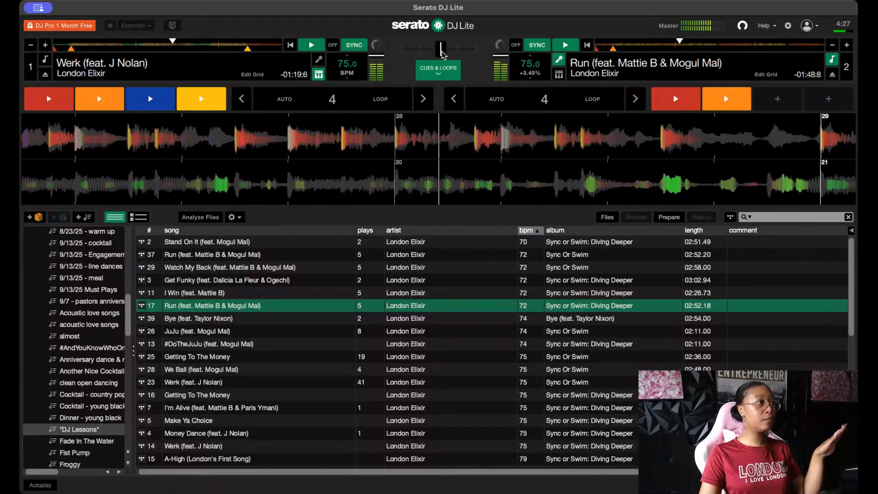
pyautogui.click(558, 75)
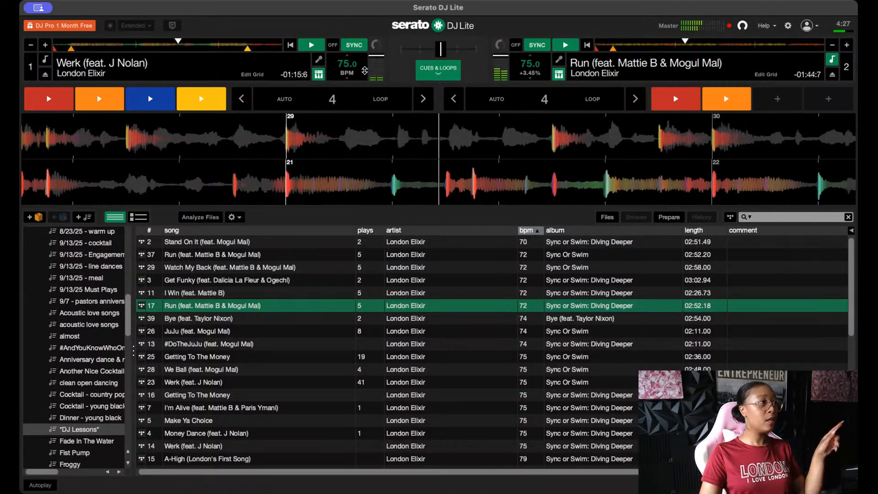
pyautogui.click(318, 60)
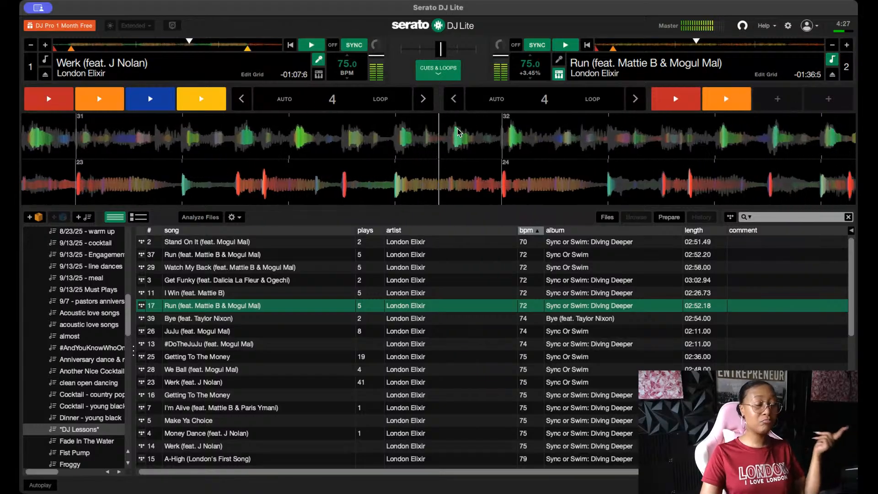
# Sweep the crossfader fully to deck 1 and return it to about the centre to blend both stems
pyautogui.moveTo(441, 50); pyautogui.dragTo(223, 55)
pyautogui.moveTo(401, 49); pyautogui.dragTo(431, 54)
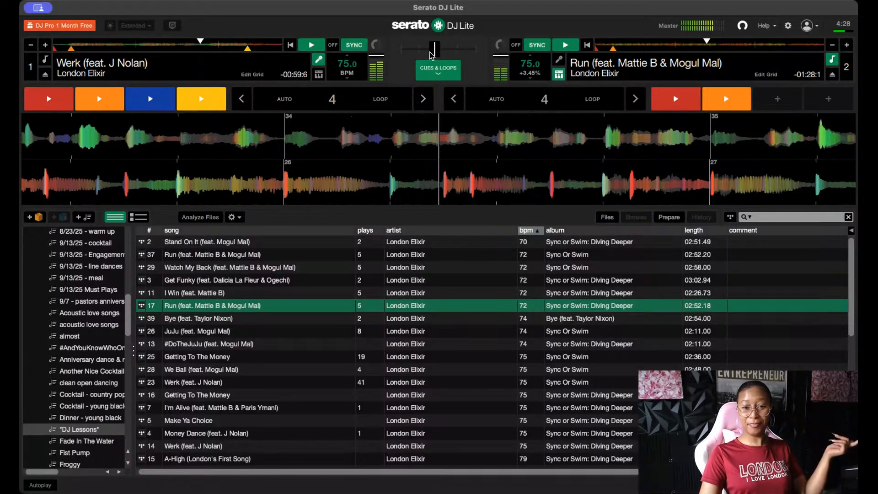
pyautogui.moveTo(430, 55)
pyautogui.mouseDown()
pyautogui.moveTo(79, 53)
pyautogui.moveTo(566, 60)
pyautogui.moveTo(362, 73)
pyautogui.moveTo(496, 69)
pyautogui.moveTo(400, 70)
pyautogui.moveTo(443, 69)
pyautogui.moveTo(431, 66)
pyautogui.mouseUp()
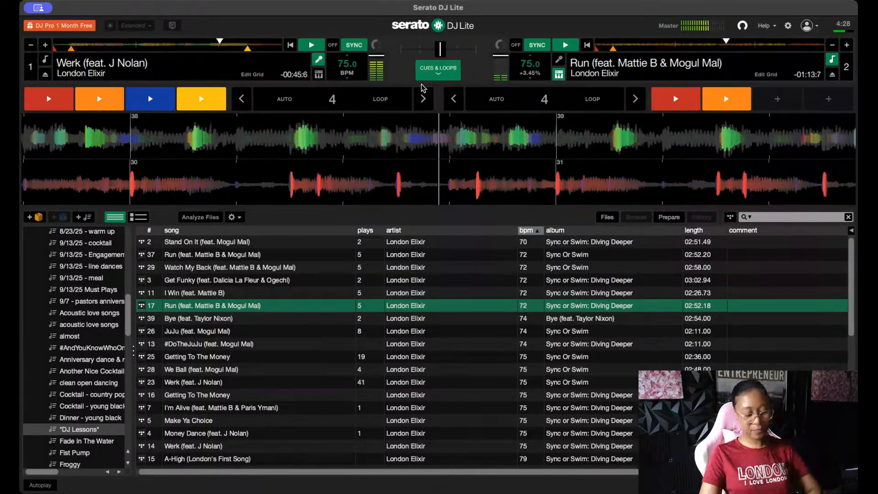
# Pause both decks and return "Run" and "Werk" to their second cue points at bar 5
pyautogui.press('w')
pyautogui.press('s')
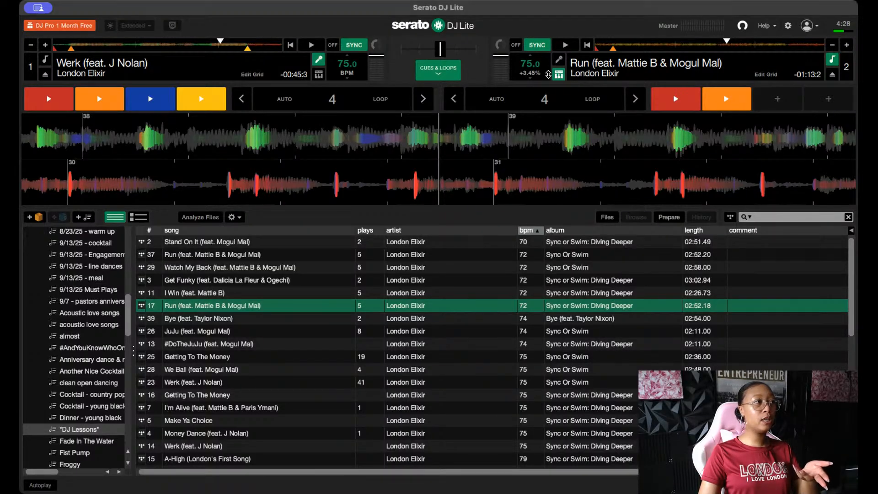
pyautogui.click(722, 100)
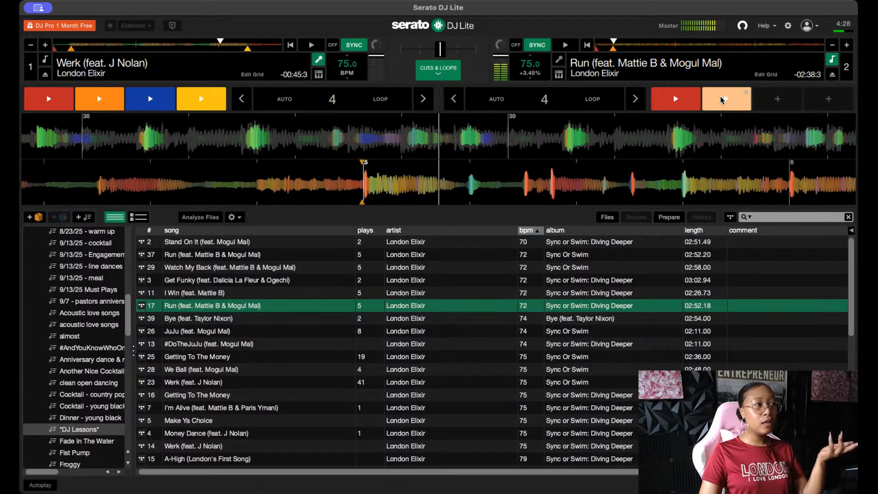
pyautogui.click(95, 105)
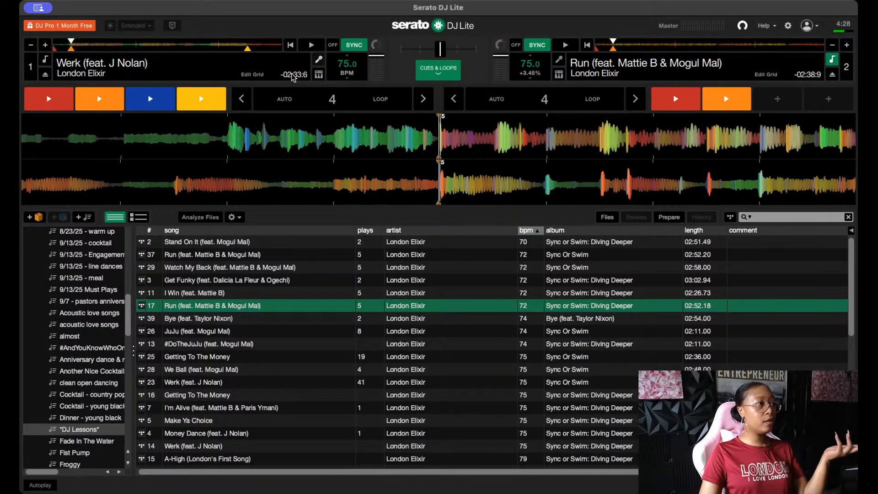
pyautogui.click(100, 107)
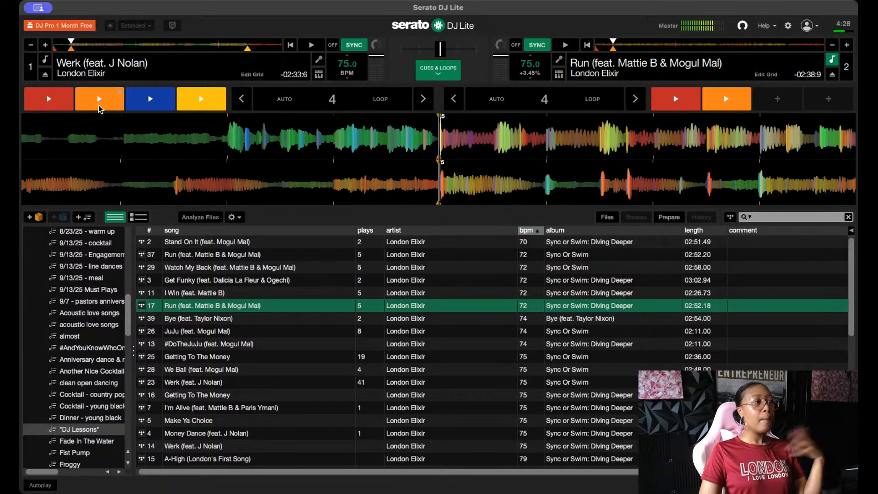
# Browse the "DJ Lessons" crate and load "Get Funky (feat. Dalicia La Fleur & Ogechi)" onto deck 1
pyautogui.click(326, 330)
pyautogui.click(320, 318)
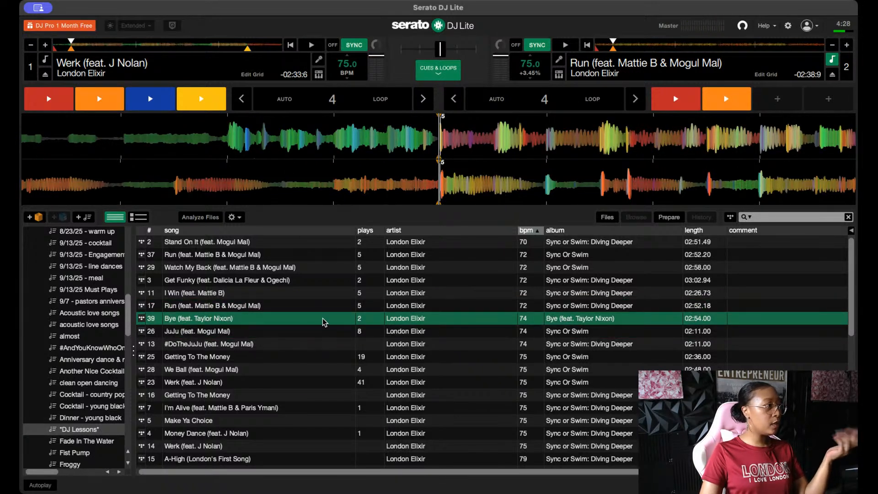
pyautogui.click(307, 358)
pyautogui.click(305, 369)
pyautogui.scroll(-3, 298, 397)
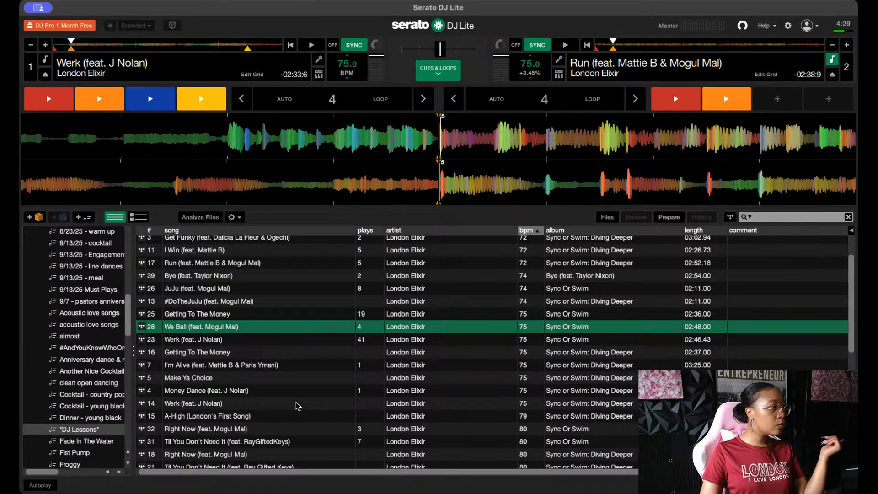
pyautogui.scroll(3, 298, 407)
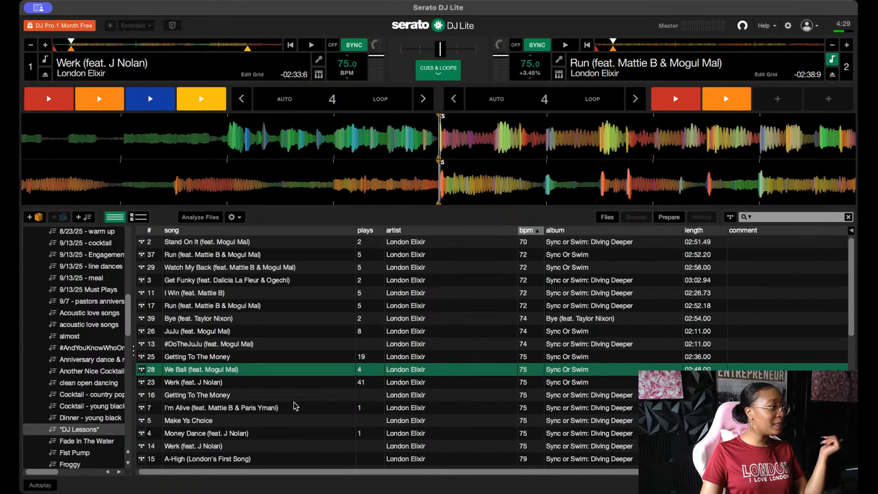
pyautogui.click(242, 285)
pyautogui.moveTo(242, 285); pyautogui.dragTo(361, 144)
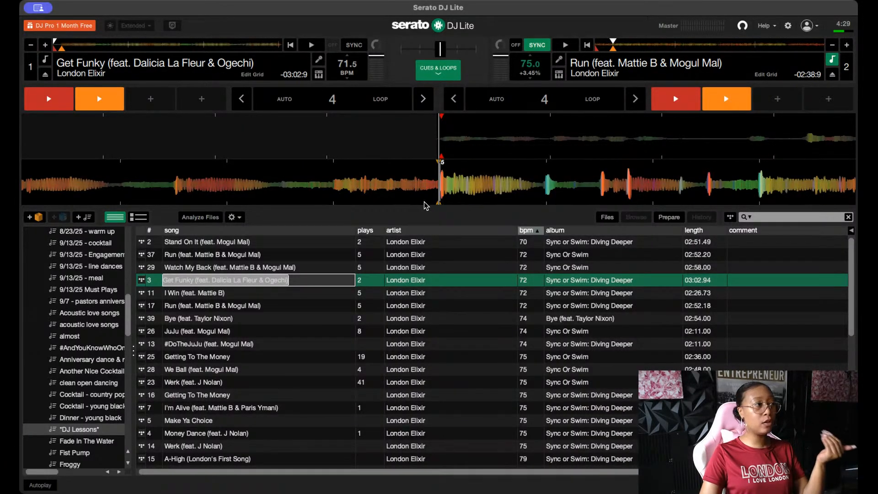
# Audition the first and second cue points of "Get Funky" on deck 1 and leave title editing in the library
pyautogui.click(49, 100)
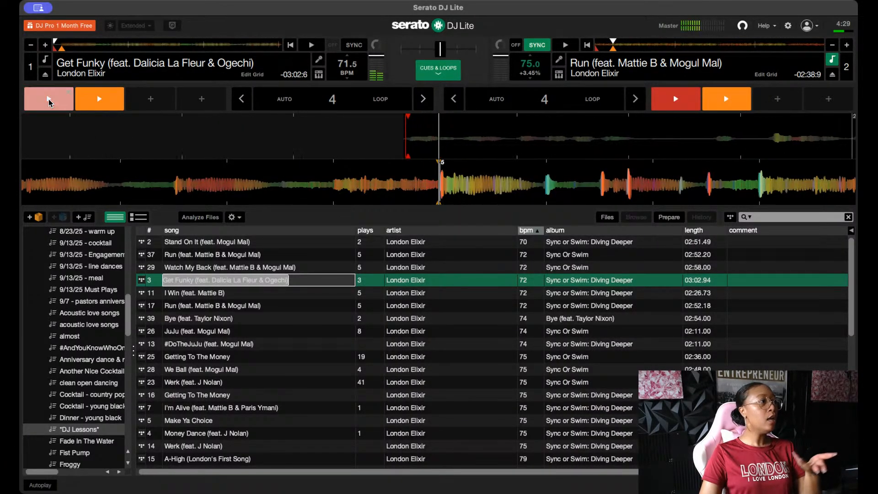
pyautogui.click(94, 101)
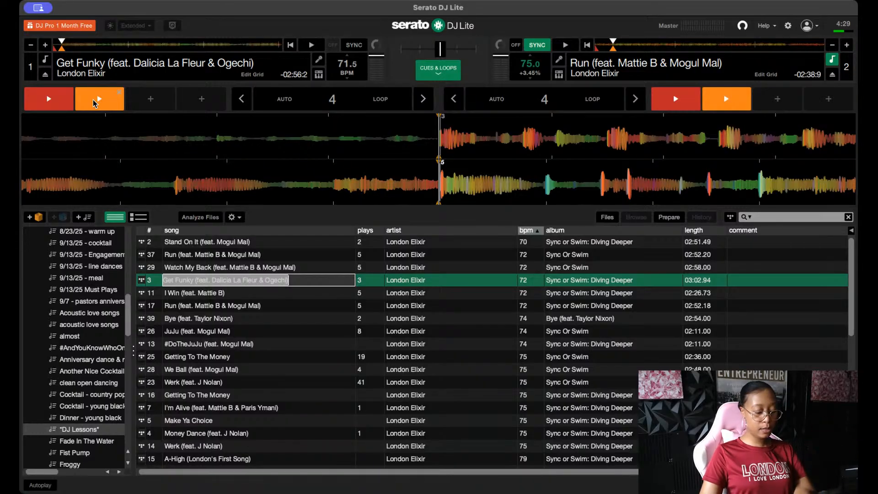
pyautogui.click(93, 103)
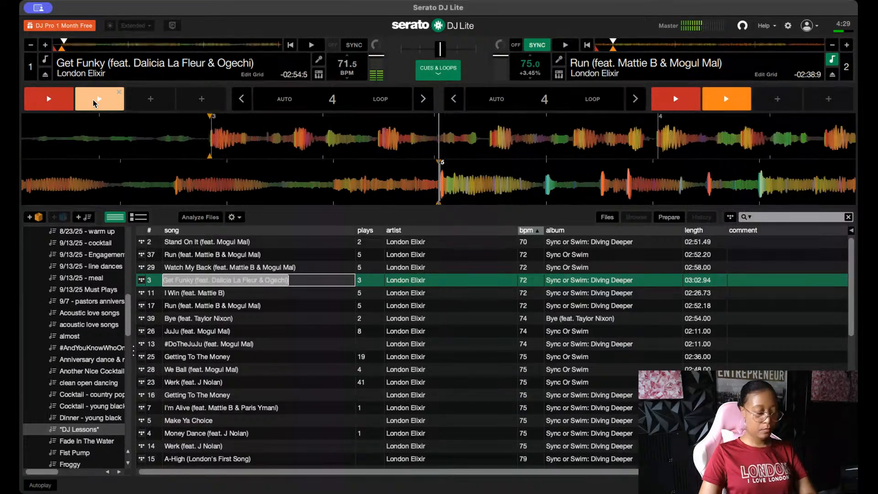
pyautogui.write('w')
pyautogui.press('Return')
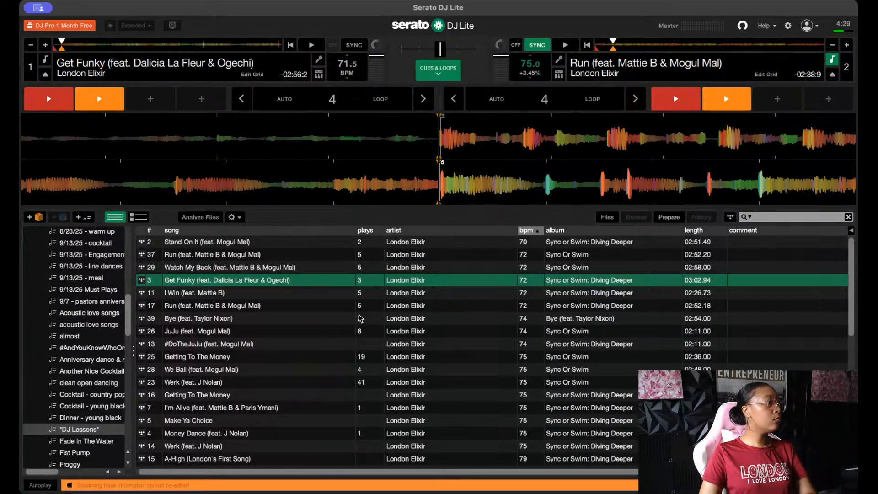
pyautogui.click(106, 99)
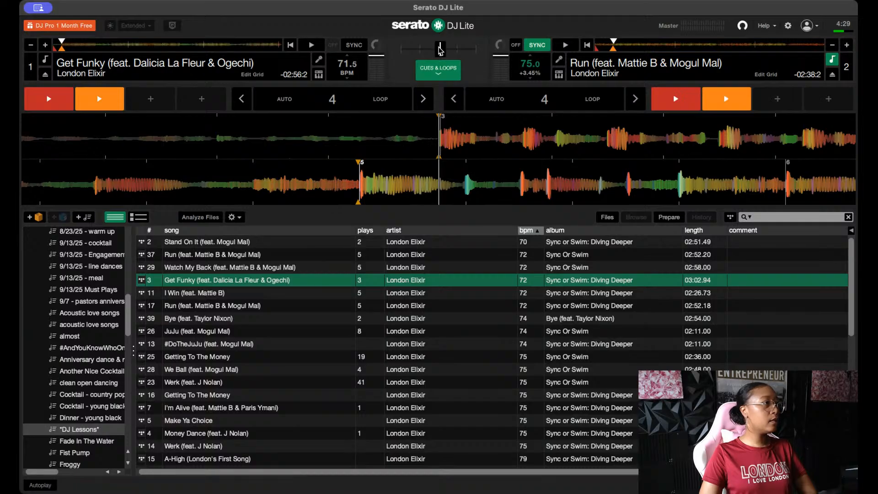
# Move the crossfader fully to deck 1 and start "Get Funky" playing from its second cue point
pyautogui.moveTo(441, 48); pyautogui.dragTo(401, 49)
pyautogui.click(109, 104)
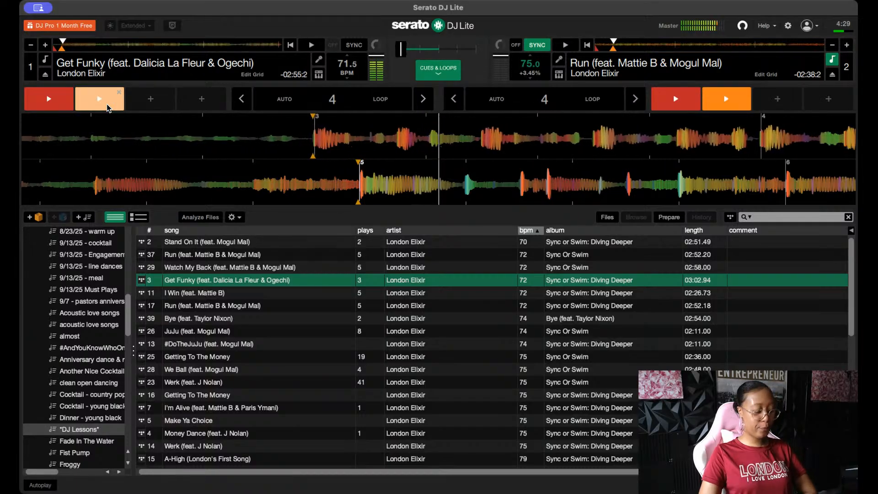
pyautogui.press('w')
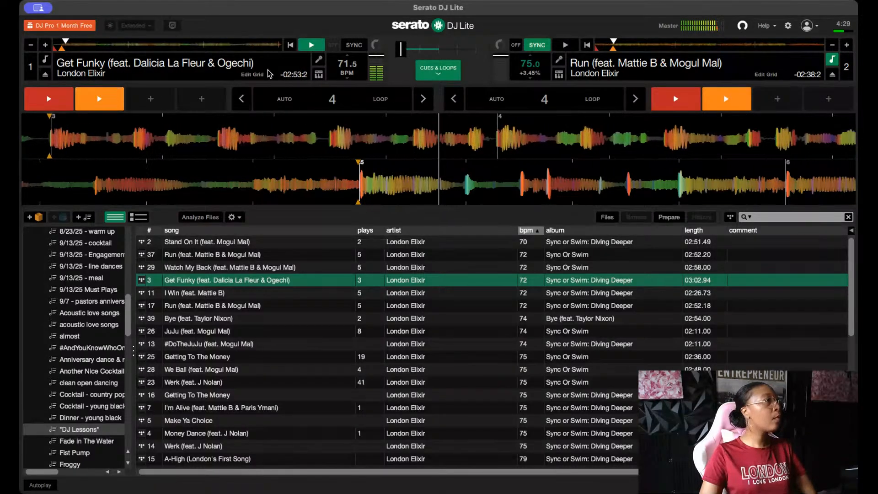
# Skip ahead in "Get Funky", set a third cue point at bar 15, and trigger playback from it
pyautogui.click(84, 46)
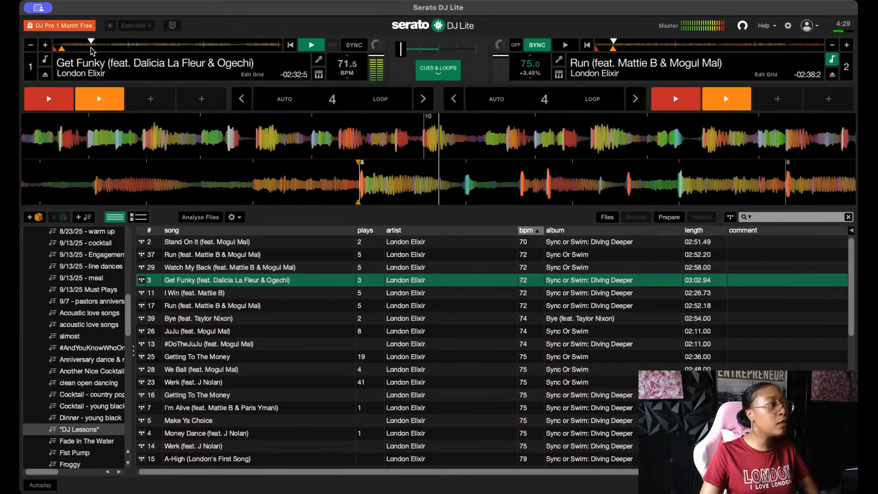
pyautogui.click(108, 46)
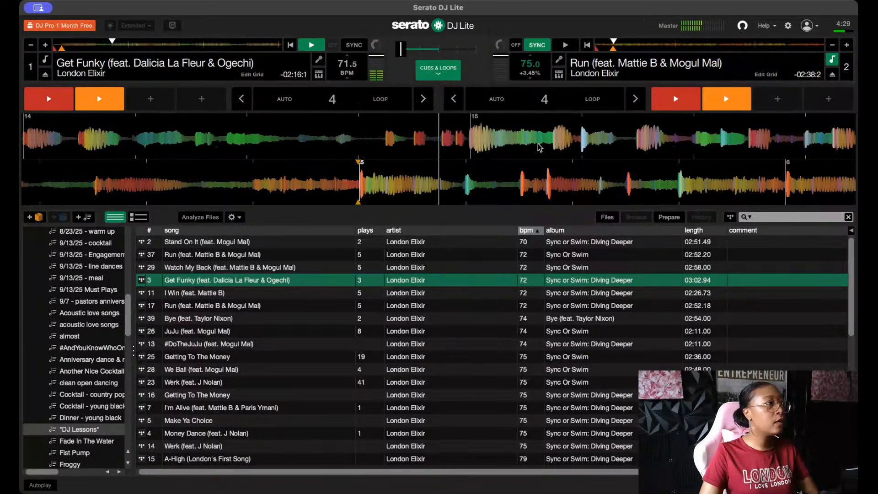
pyautogui.moveTo(558, 132); pyautogui.dragTo(513, 135)
pyautogui.press('3')
pyautogui.press('3')
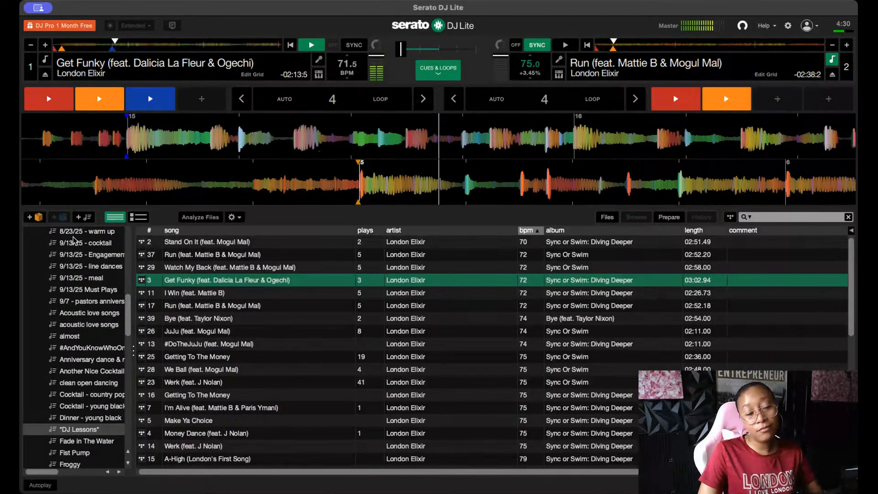
pyautogui.click(150, 98)
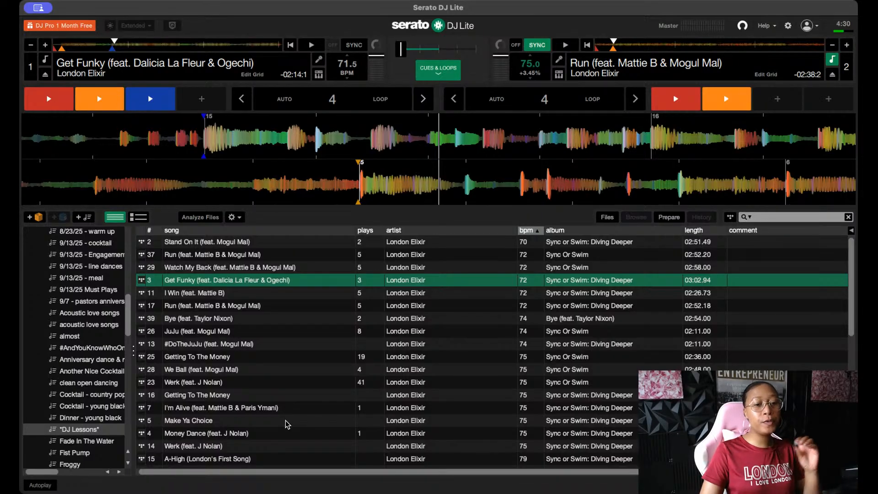
# Load "A-High (London's First Song)" from the library onto deck 1
pyautogui.scroll(-5, 282, 380)
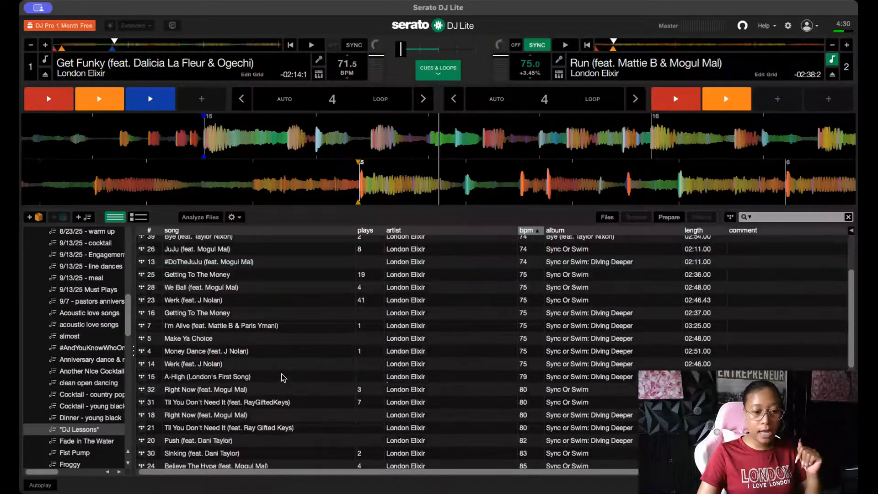
pyautogui.click(282, 377)
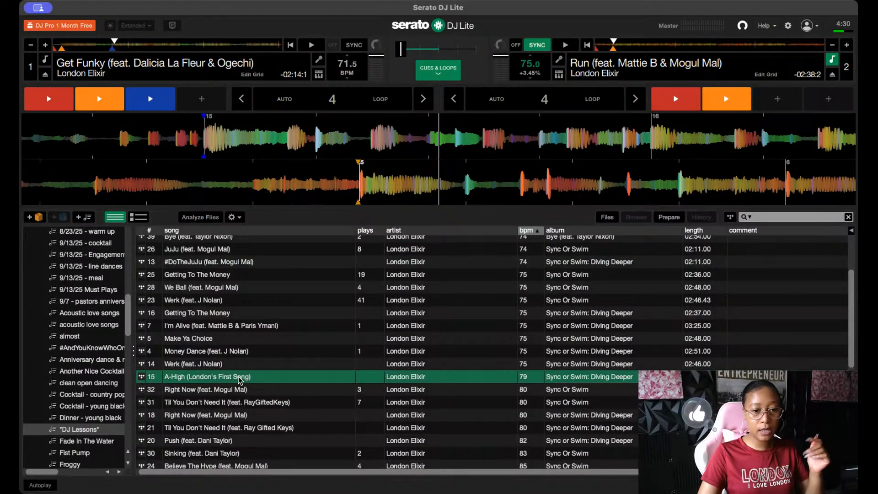
pyautogui.moveTo(238, 377); pyautogui.dragTo(374, 151)
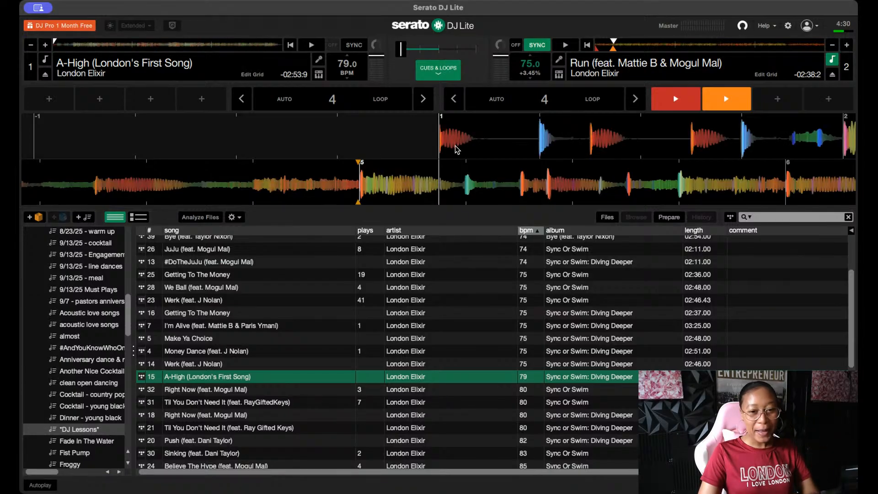
# Set cue points 1 and 2 at bars 1 and 2 of "A-High (London's First Song)", and delete cue point 1 with playback stopped
pyautogui.press('1')
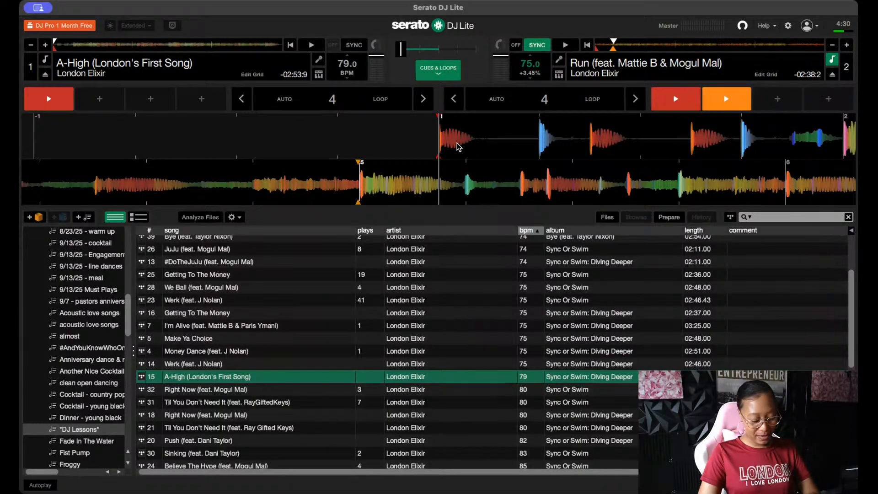
pyautogui.press('w')
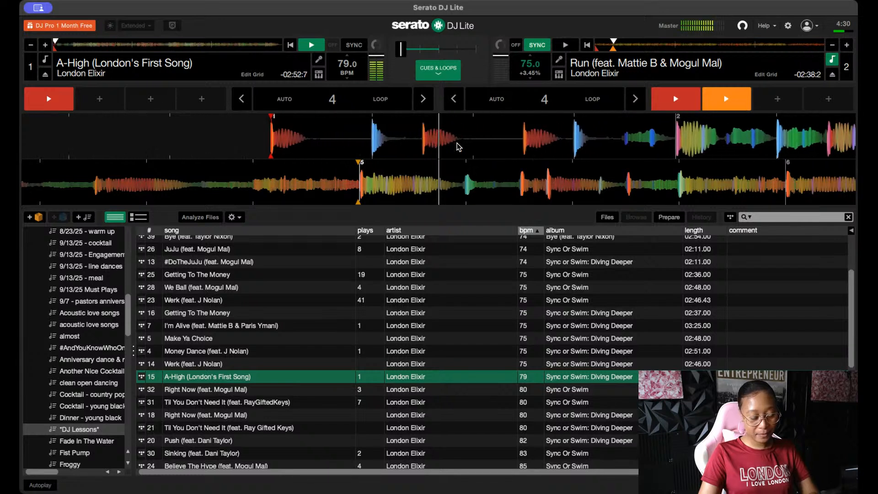
pyautogui.moveTo(437, 135); pyautogui.dragTo(476, 138)
pyautogui.press('2')
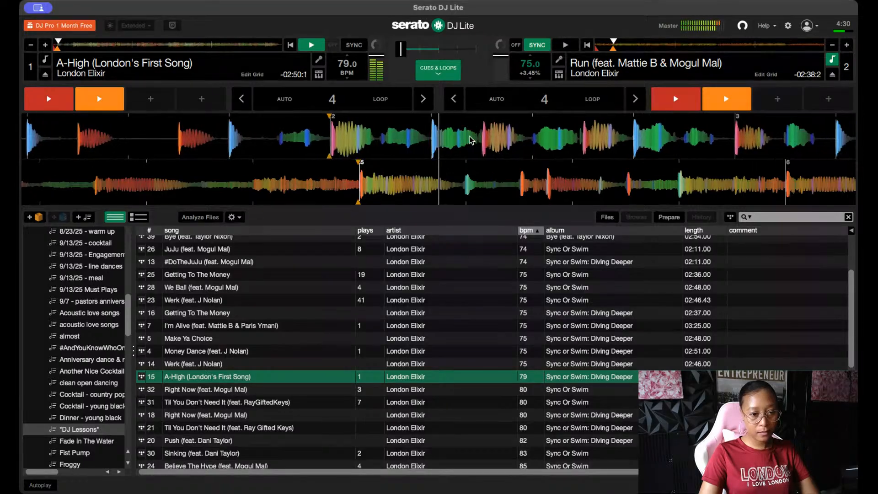
pyautogui.press('2')
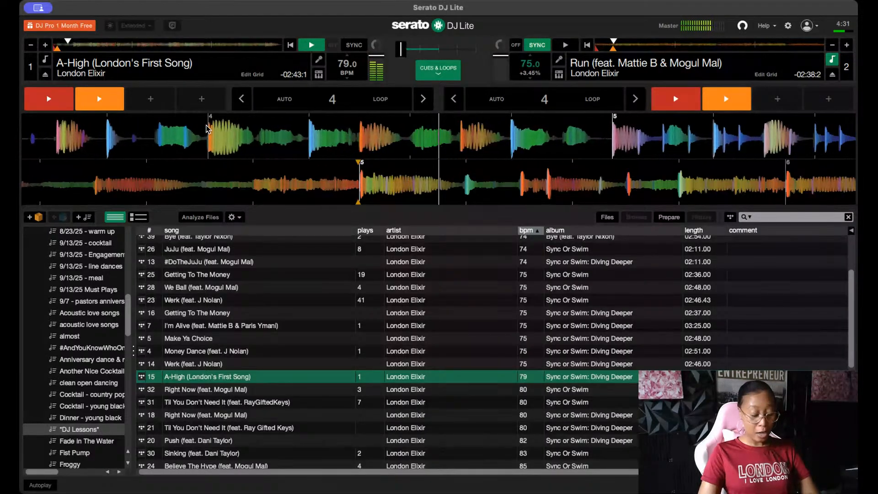
pyautogui.press('w')
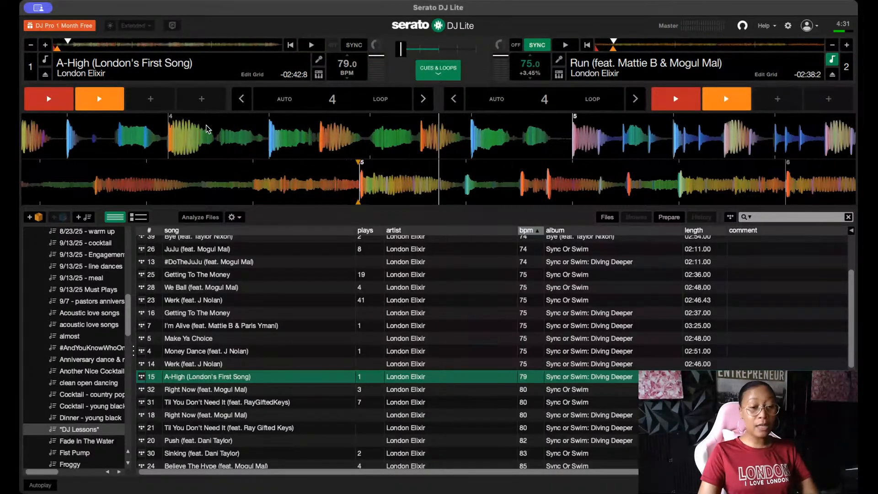
pyautogui.click(68, 94)
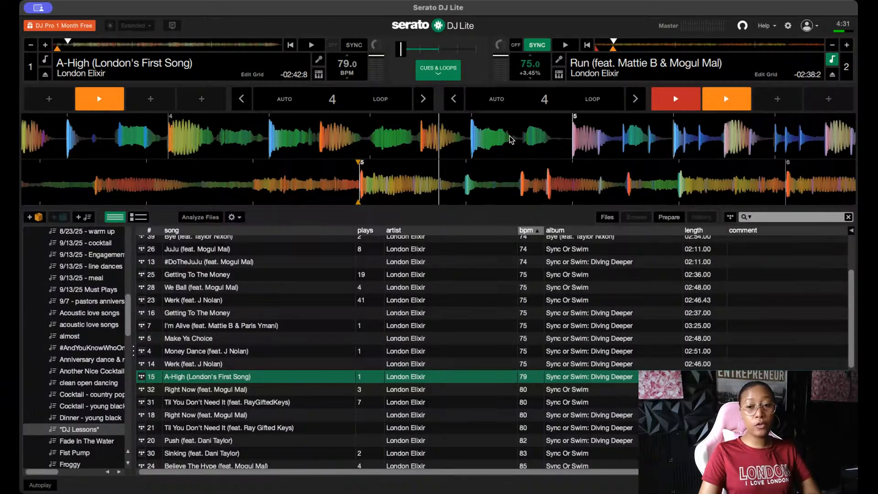
# Sync deck 1 to deck 2 at 75.0 BPM and bring the crossfader to about the centre
pyautogui.moveTo(403, 51); pyautogui.dragTo(440, 50)
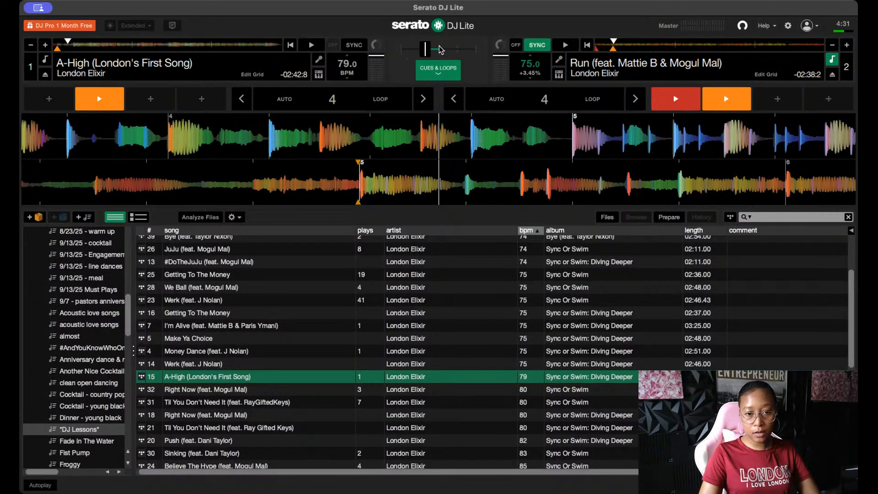
pyautogui.click(354, 45)
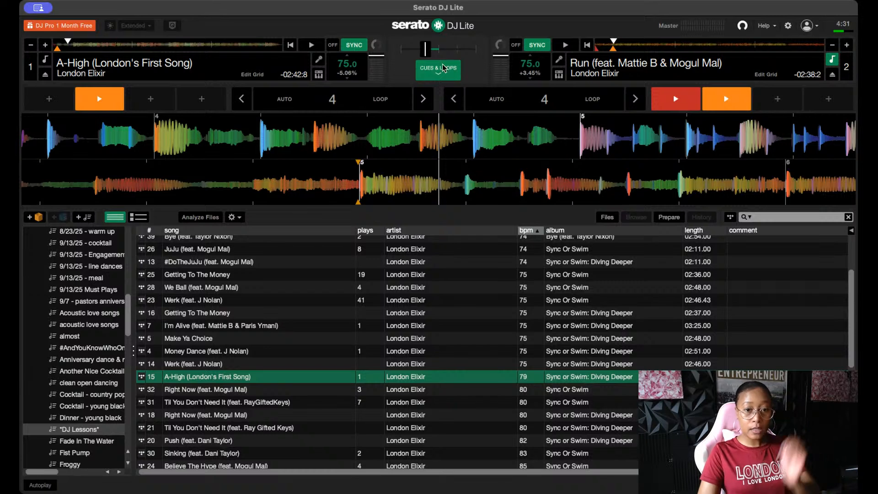
pyautogui.moveTo(425, 49); pyautogui.dragTo(438, 50)
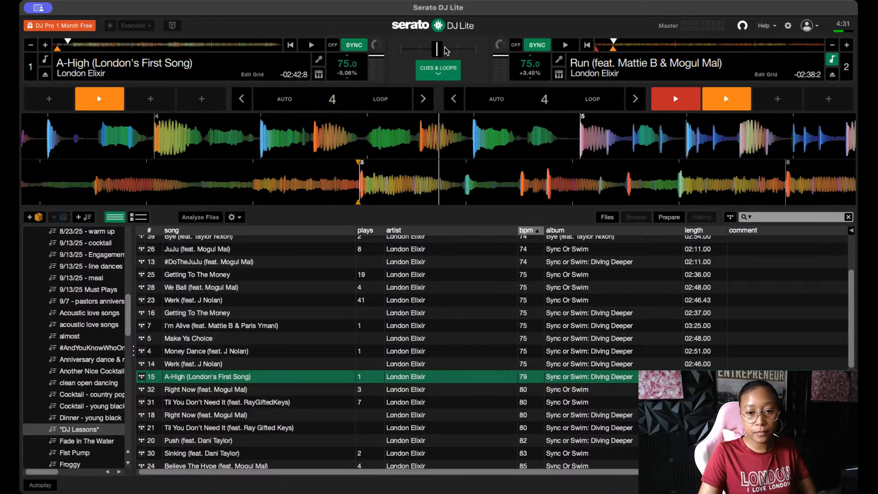
# Play "Run" on deck 2 and isolate its instrumental stem
pyautogui.press('s')
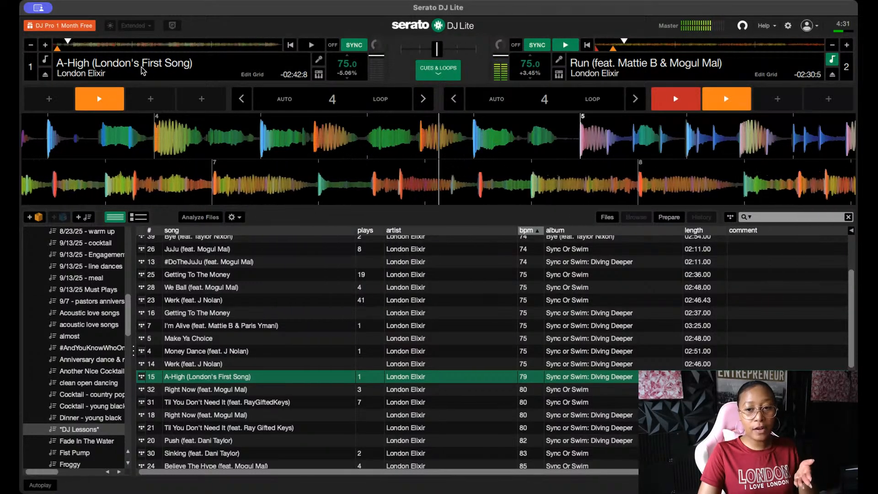
pyautogui.click(559, 75)
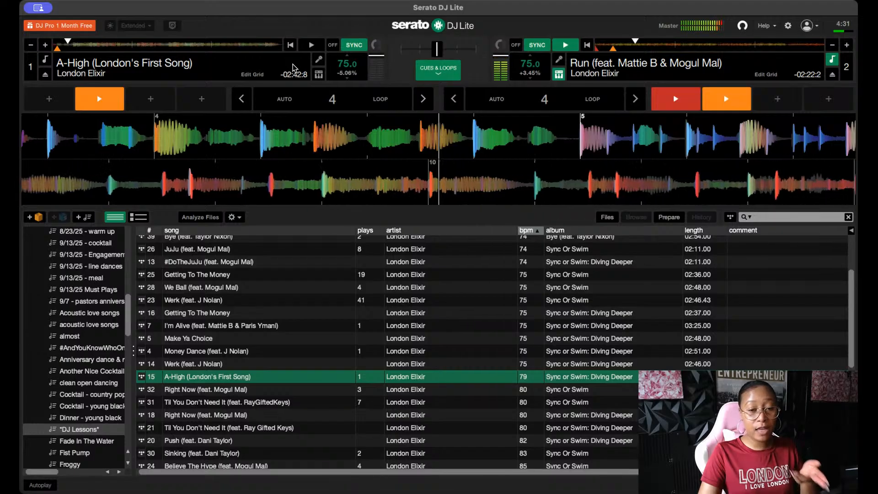
# Repeatedly trigger the second cue point of "A-High" over the deck 2 instrumental, and pause and resume deck 2
pyautogui.click(111, 101)
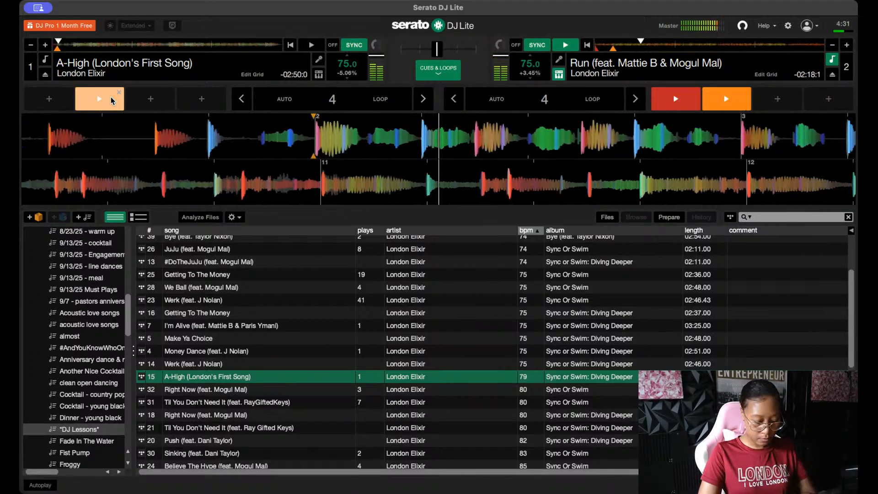
pyautogui.click(112, 100)
pyautogui.click(111, 101)
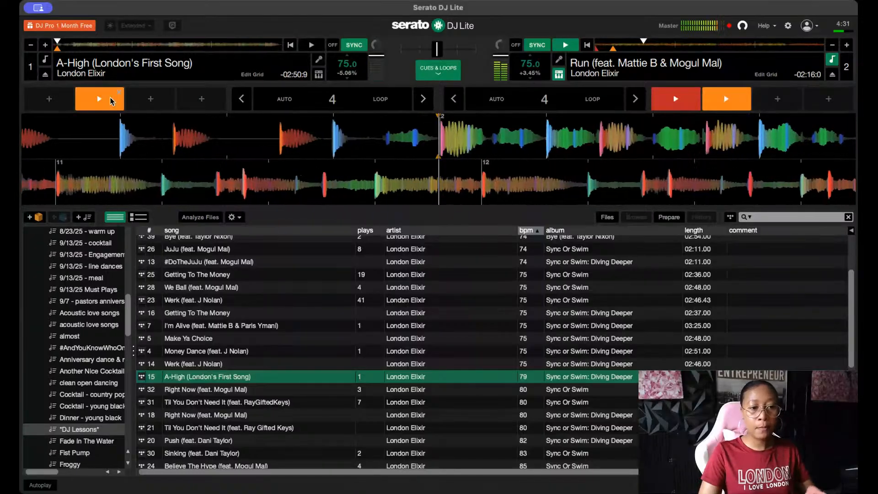
pyautogui.click(111, 100)
pyautogui.click(111, 100)
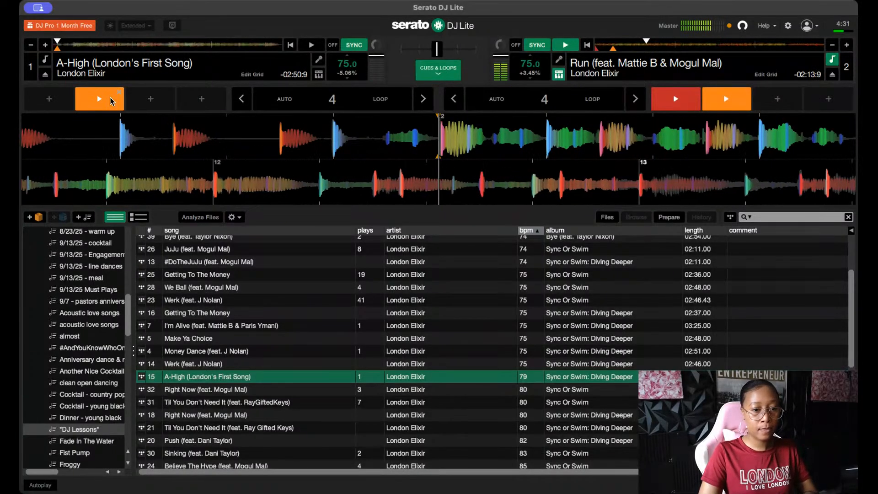
pyautogui.click(112, 101)
pyautogui.click(111, 101)
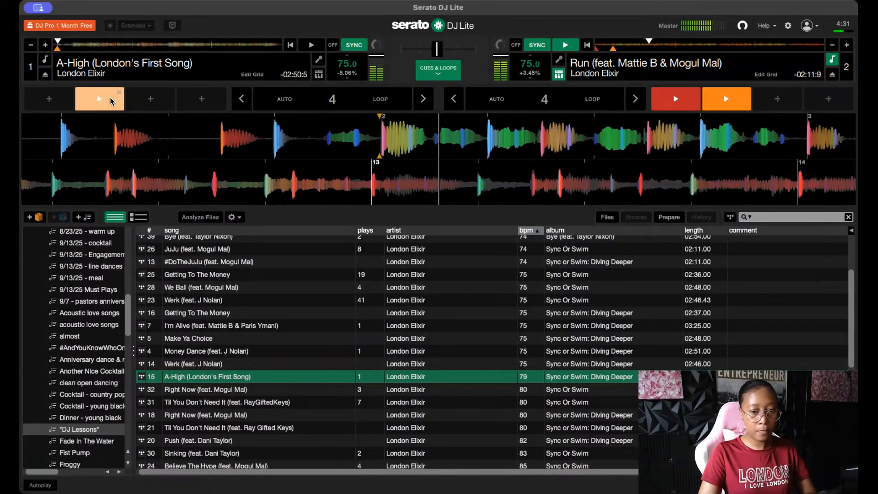
pyautogui.press('s')
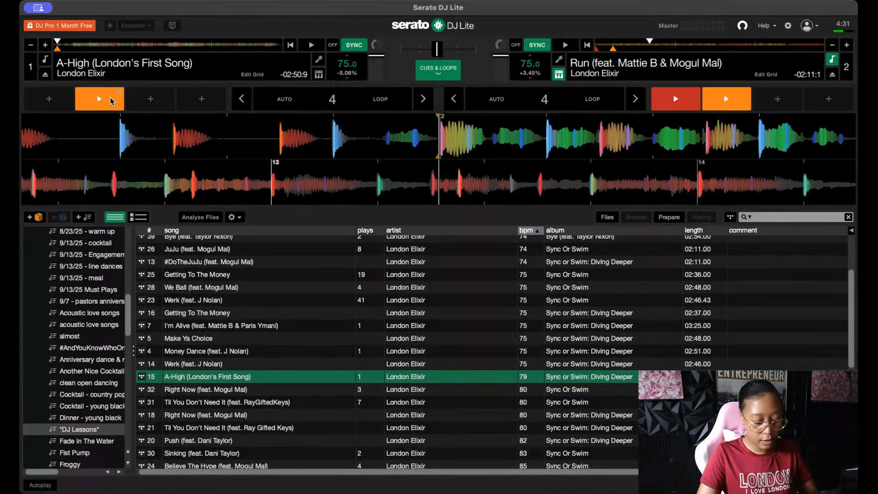
pyautogui.press('s')
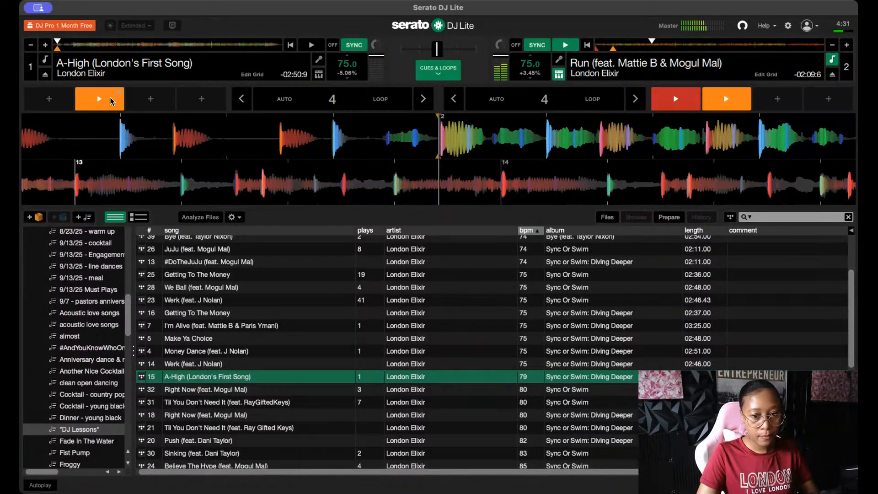
# Start "A-High (London's First Song)" from its second cue point, crossfade fully to deck 1, and finish by pausing both decks
pyautogui.click(111, 100)
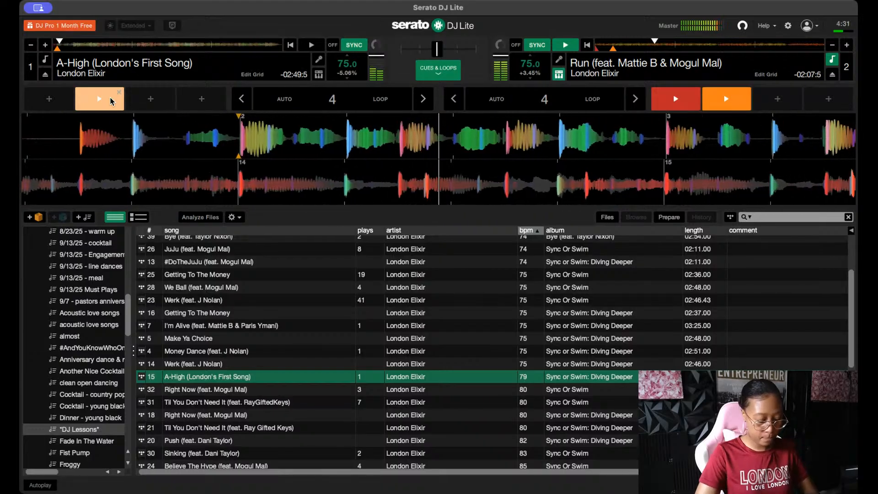
pyautogui.press('w')
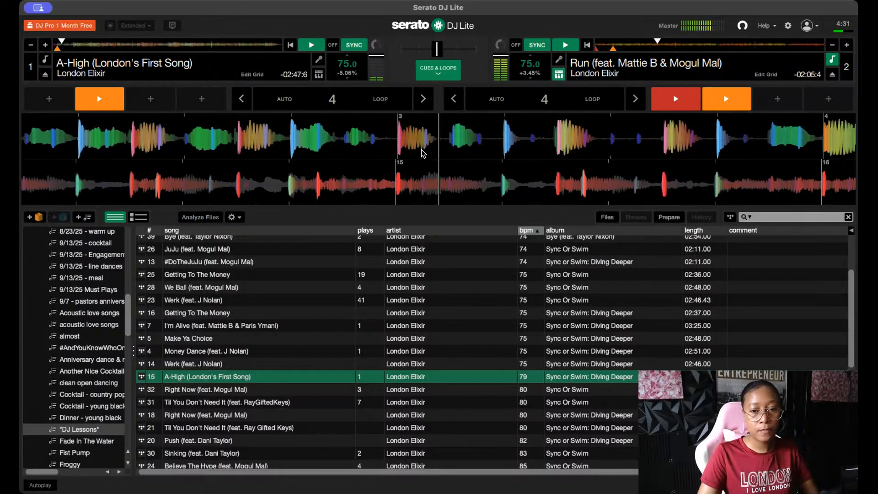
pyautogui.moveTo(437, 49); pyautogui.dragTo(386, 46)
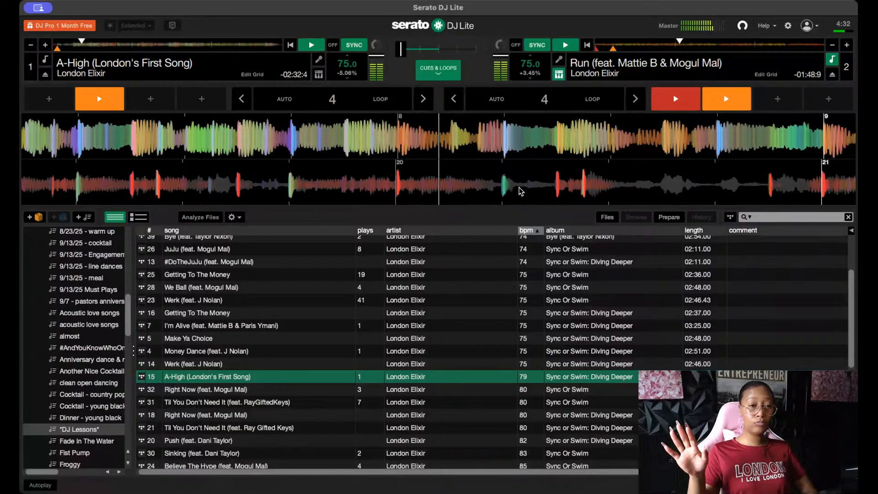
pyautogui.press('w')
pyautogui.press('s')
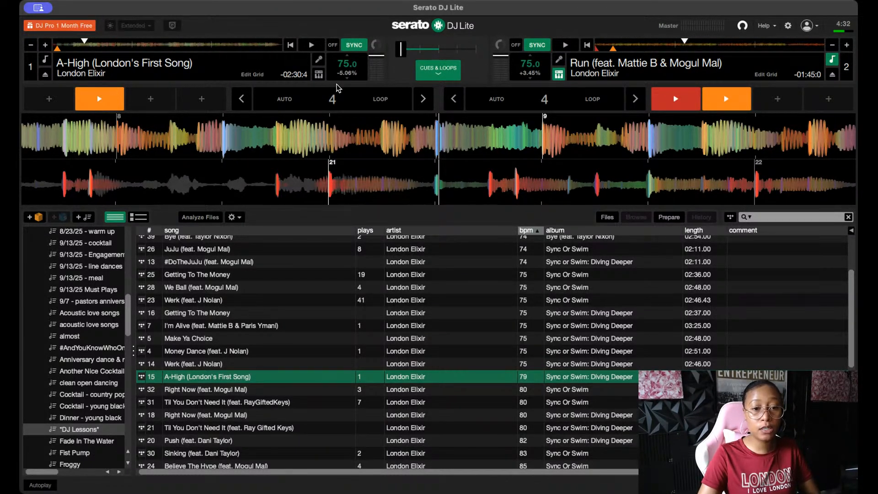
# Isolate deck 1's instrumental stem, return the track to its second cue point, and restore the full mix
pyautogui.click(315, 75)
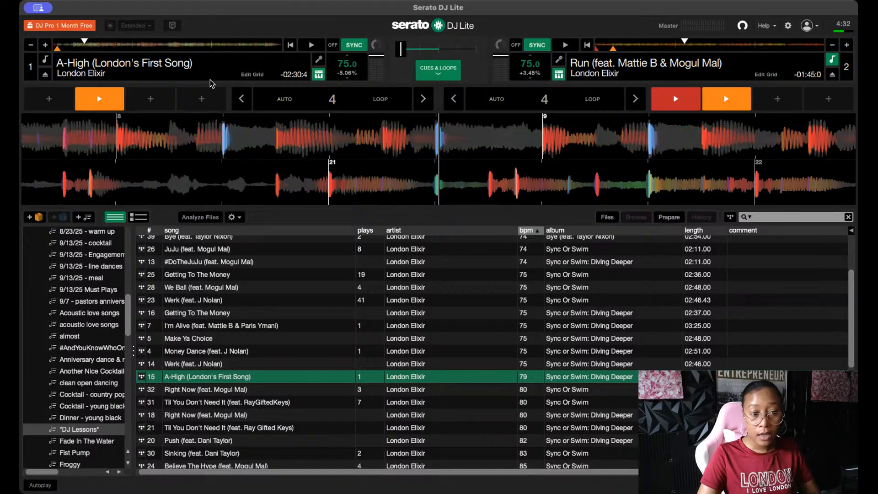
pyautogui.click(105, 99)
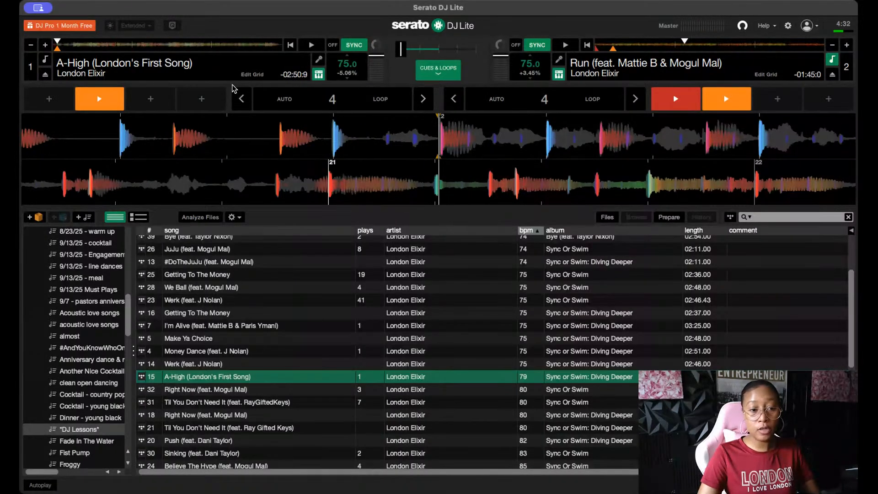
pyautogui.click(319, 74)
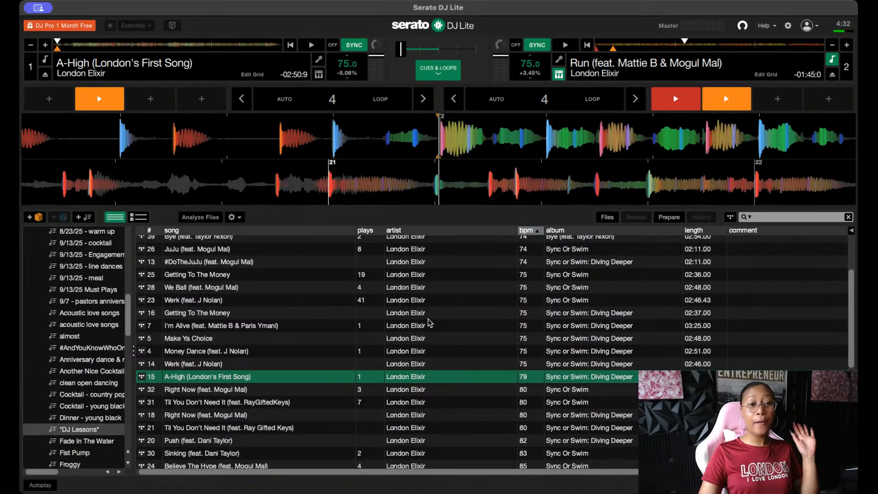
# Load "Money Dance (feat. J Nolan)" onto deck 1 and replace it with "Getting To The Money" from Sync Or Swim
pyautogui.click(354, 352)
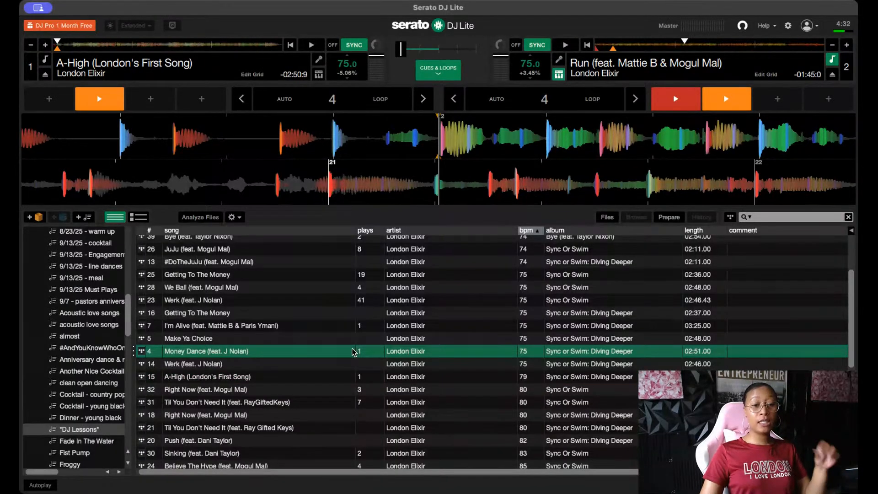
pyautogui.hotkey('shift', 'Left')
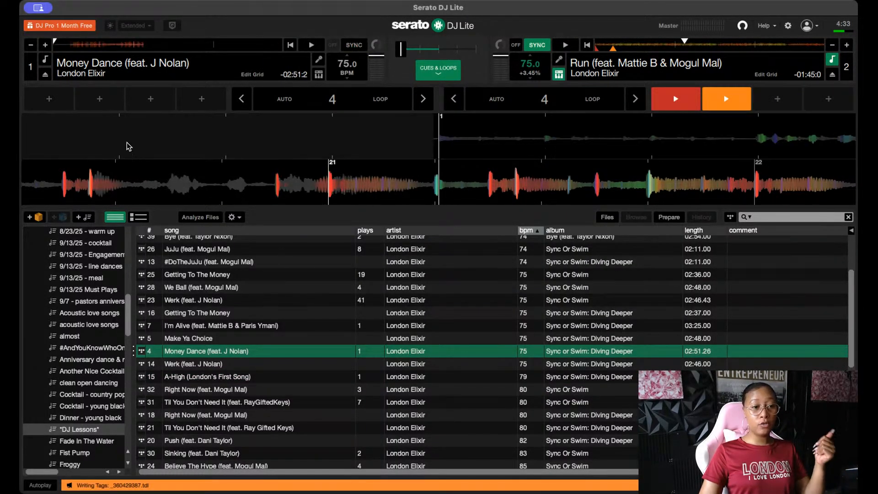
pyautogui.moveTo(293, 280); pyautogui.dragTo(482, 118)
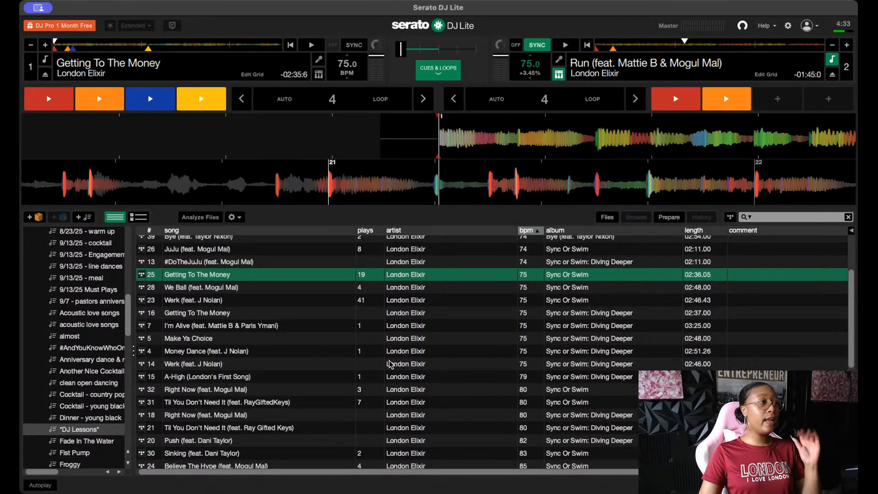
pyautogui.click(501, 339)
pyautogui.click(457, 378)
pyautogui.click(450, 403)
pyautogui.click(451, 366)
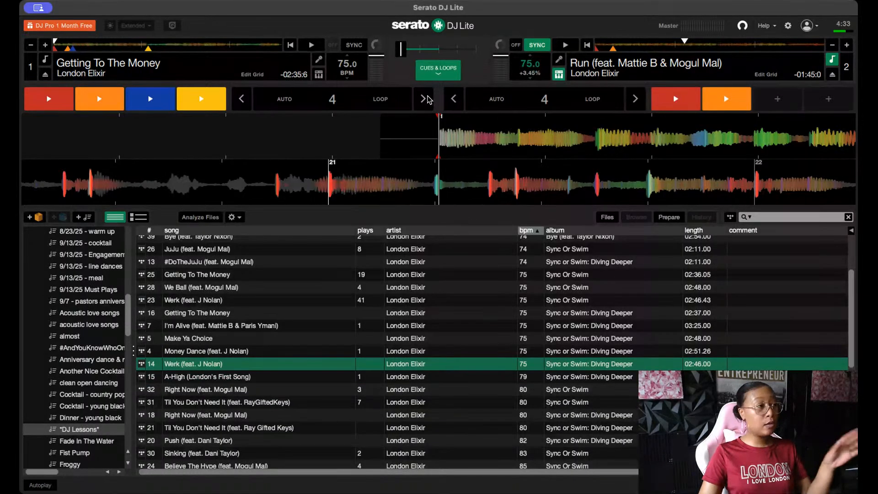
# Lower deck 2's tempo to 74.0 BPM and turn off its sync
pyautogui.moveTo(539, 67)
pyautogui.mouseDown()
pyautogui.moveTo(535, 75)
pyautogui.moveTo(532, 55)
pyautogui.mouseUp()
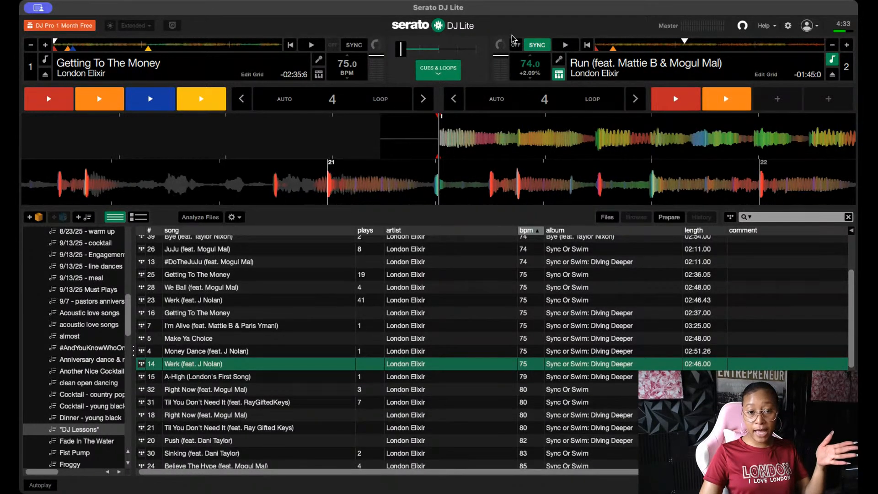
pyautogui.click(515, 44)
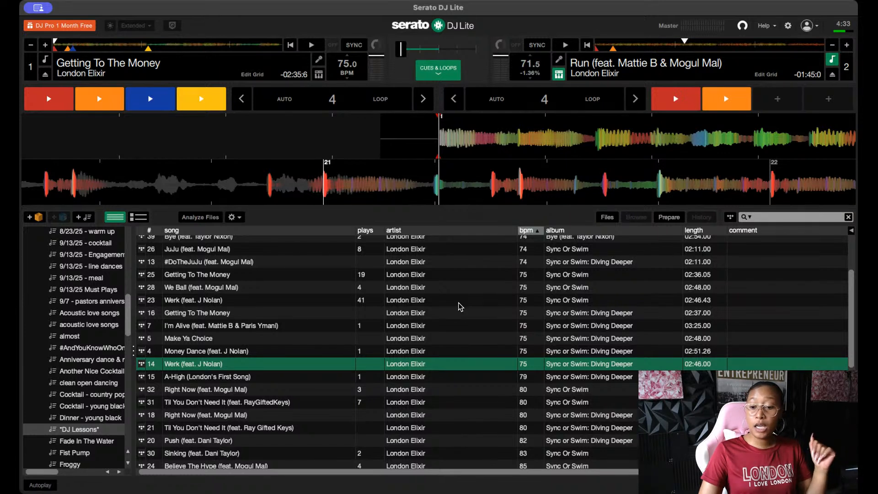